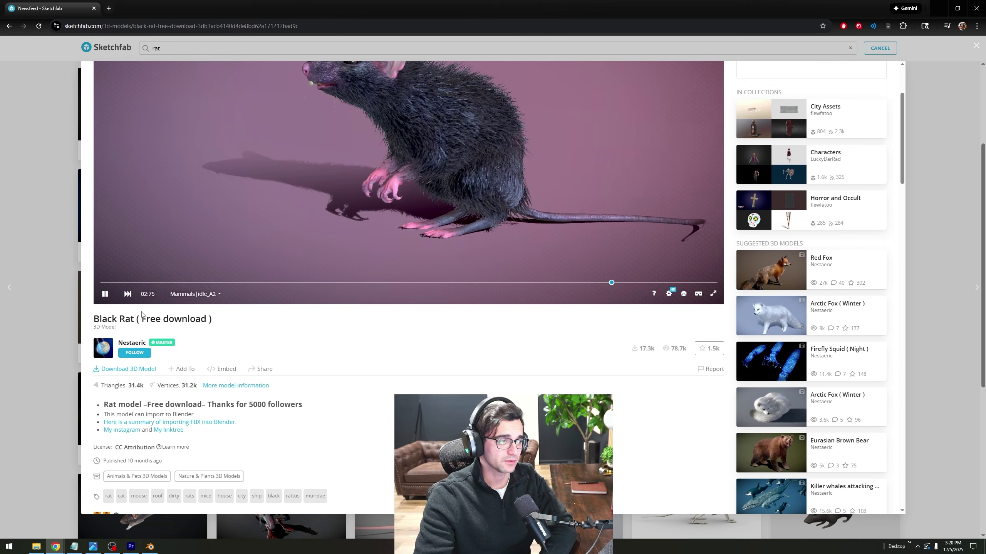
- Open the download options for the Black Rat ( Free download ) model
click(126, 369)
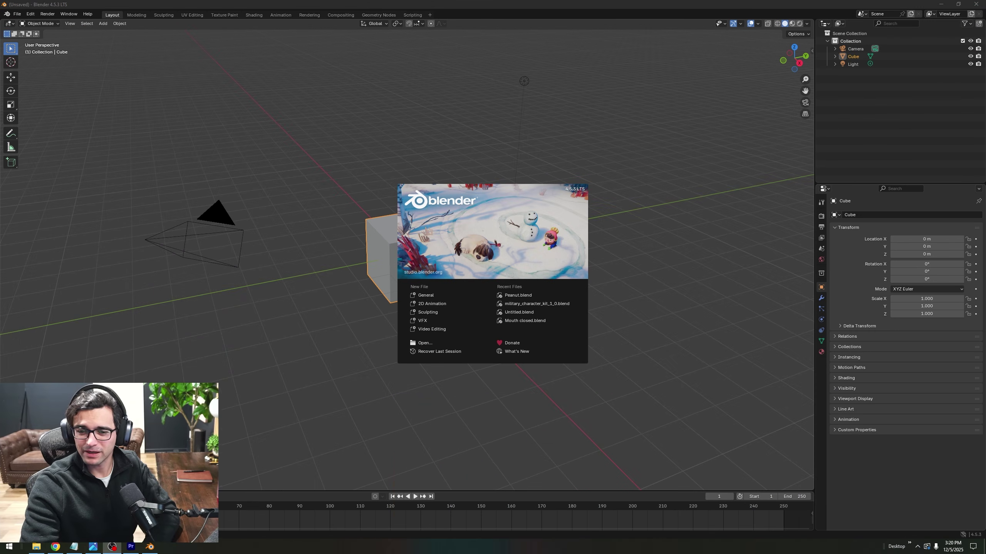
- Switch to Blender, dismiss the splash screen and delete the default camera, cube and light
click(651, 134)
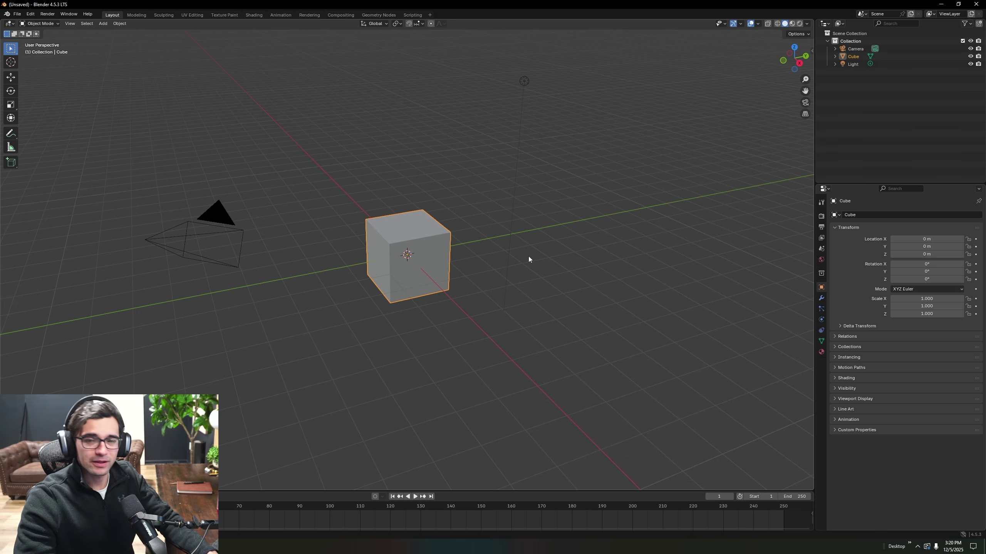
drag(854, 52, 852, 49)
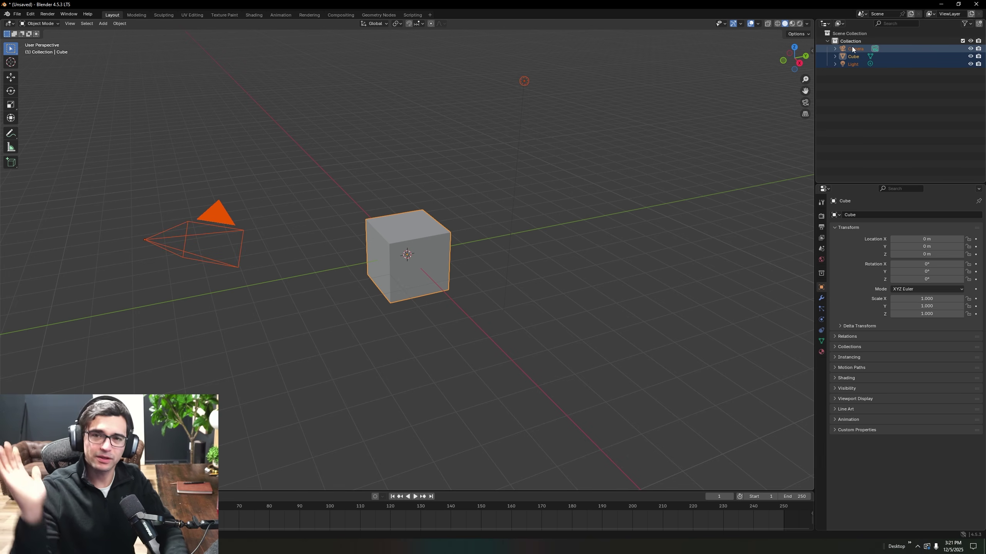
key(x)
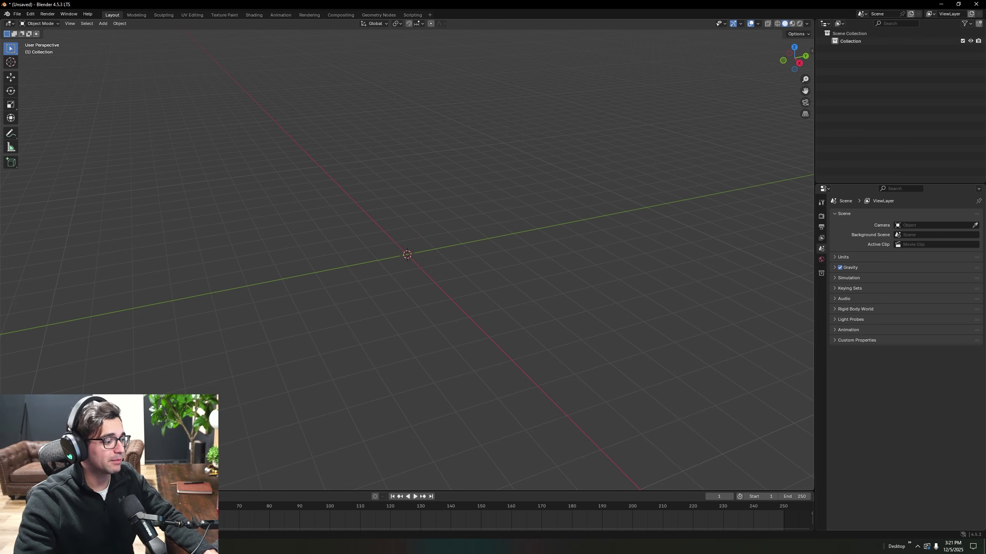
- In File Explorer, find the blackrat FBX file inside the downloaded black-rat-free-download (1) folder's source/blackrat subfolder and select it
key(alt+Tab)
click(500, 191)
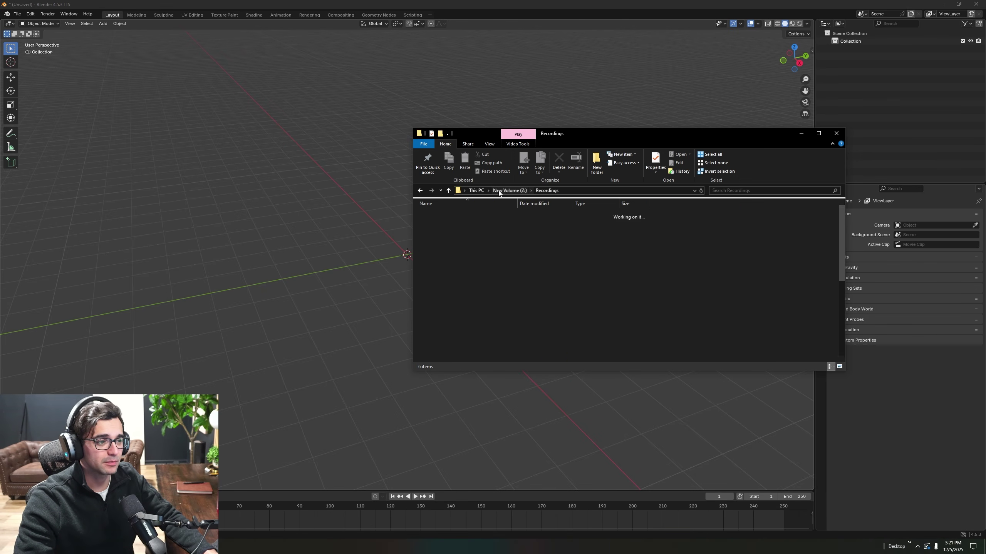
click(477, 190)
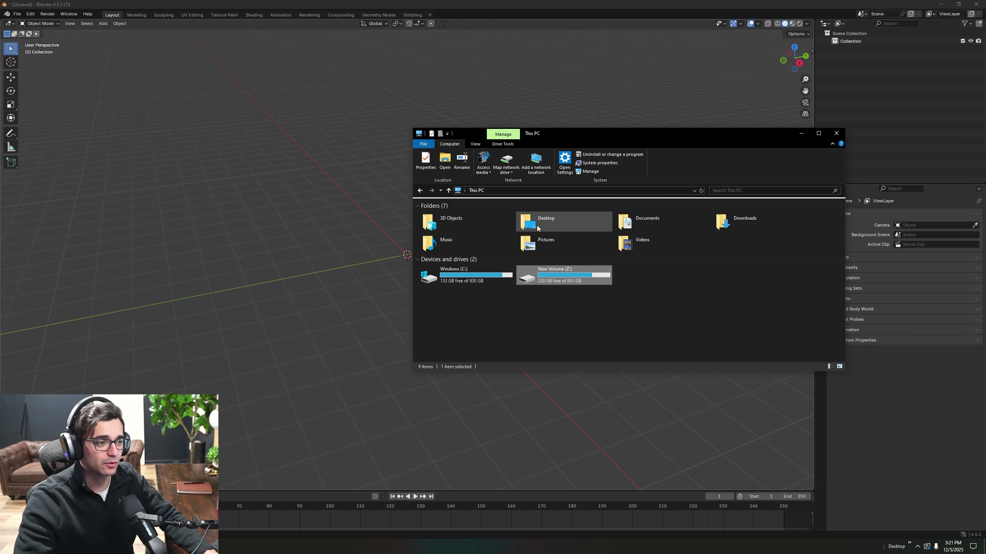
double_click(747, 226)
scroll(737, 240, down, 2)
click(787, 315)
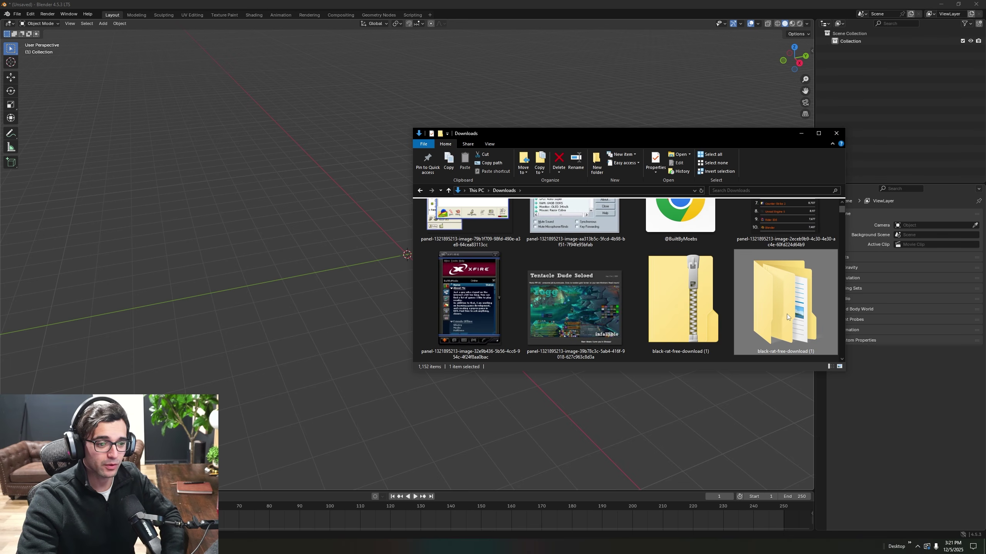
double_click(787, 315)
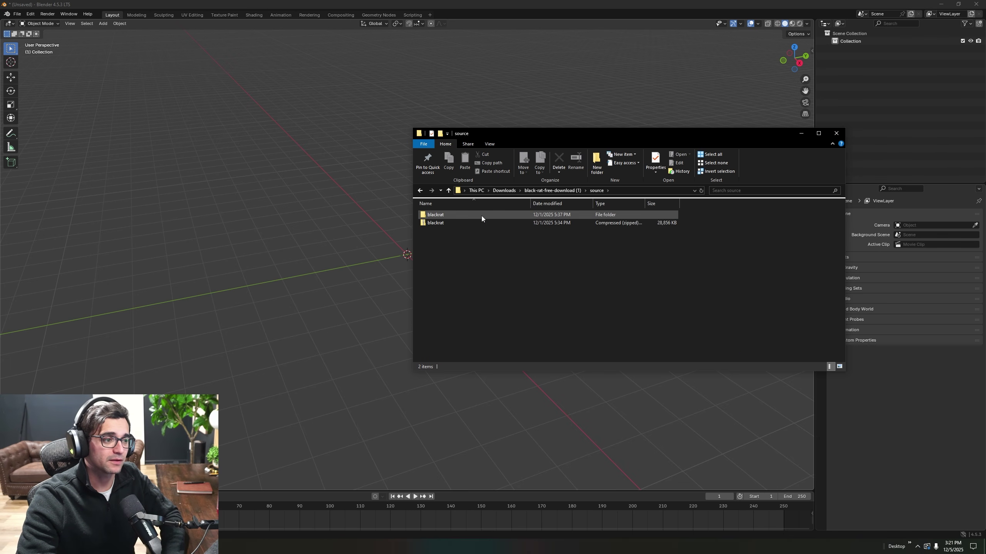
double_click(481, 216)
click(438, 220)
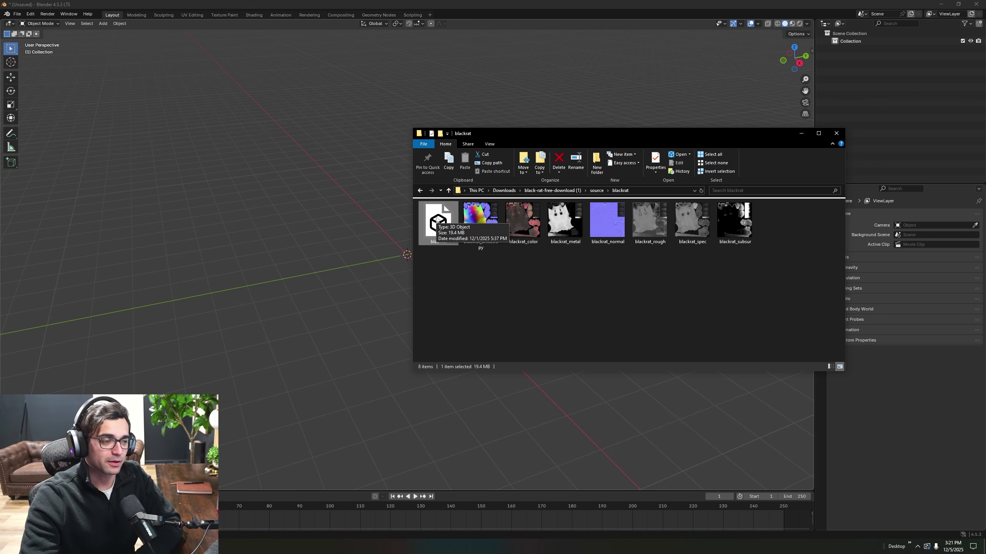
- Import blackrat.fbx into the Blender scene with Animation import turned off
drag(561, 142, 705, 134)
drag(589, 228, 417, 237)
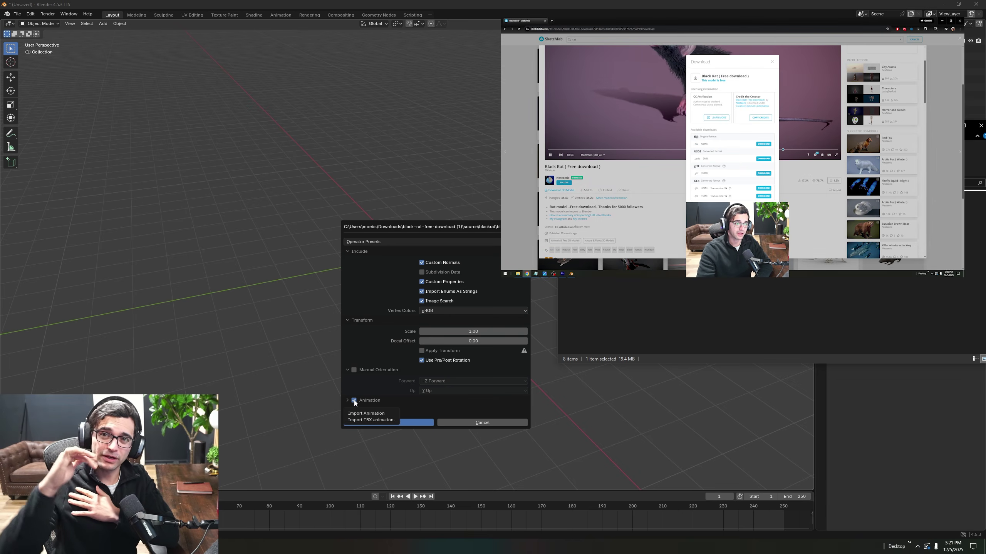
click(354, 400)
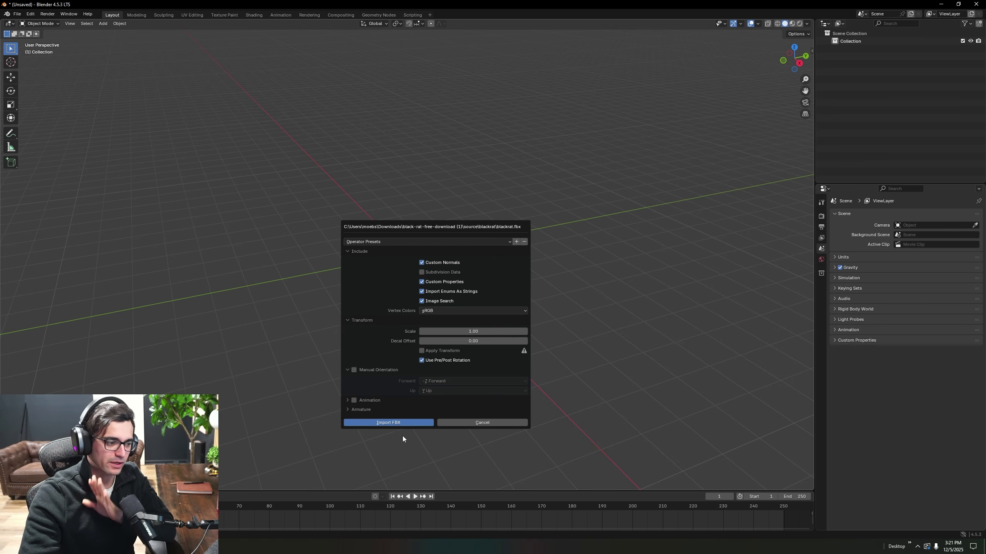
click(388, 423)
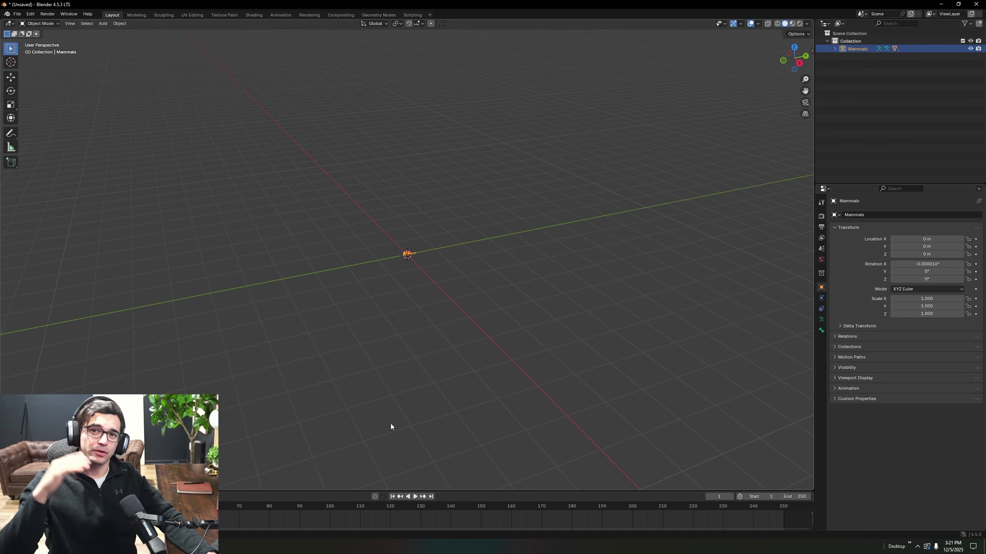
- Delete the Mammals armature, keeping the blackrat_body and blackrat_fur meshes
scroll(396, 237, up, 12)
middle_drag(591, 271, 563, 154)
scroll(516, 165, up, 5)
click(592, 128)
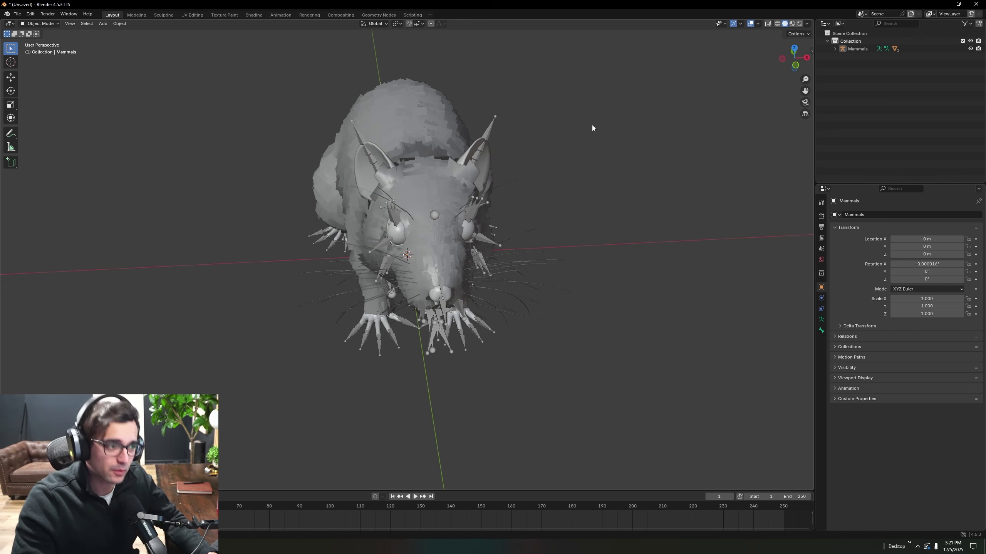
middle_drag(590, 160, 546, 132)
click(470, 91)
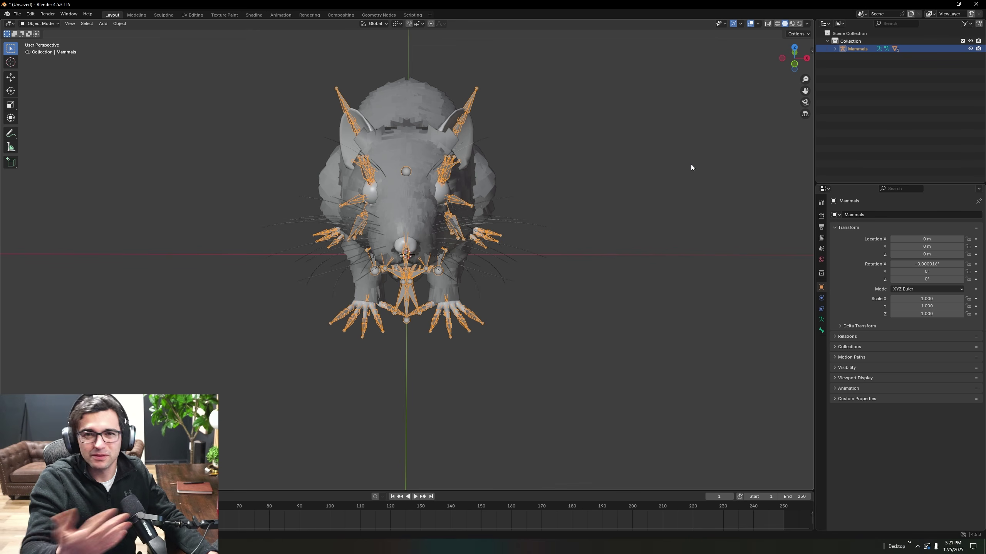
click(836, 48)
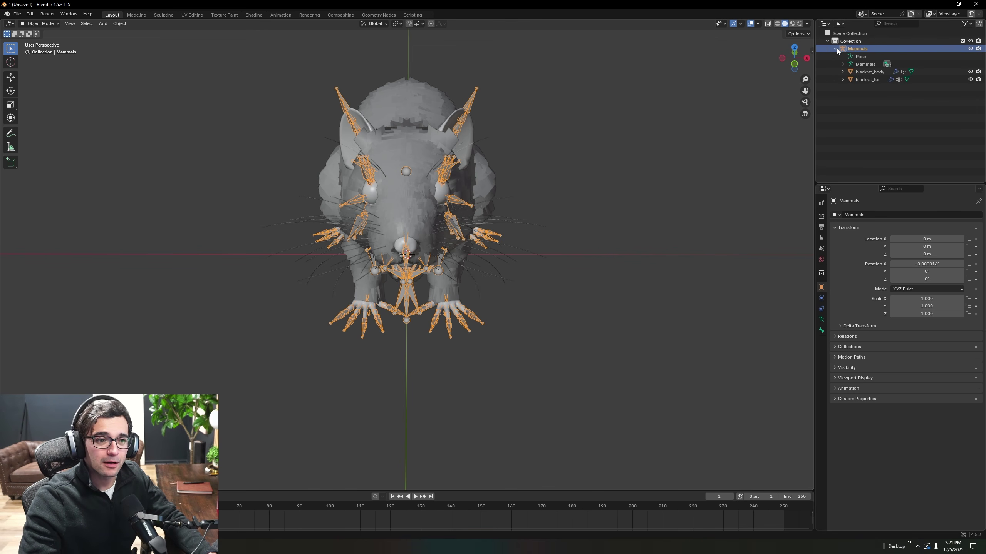
click(865, 66)
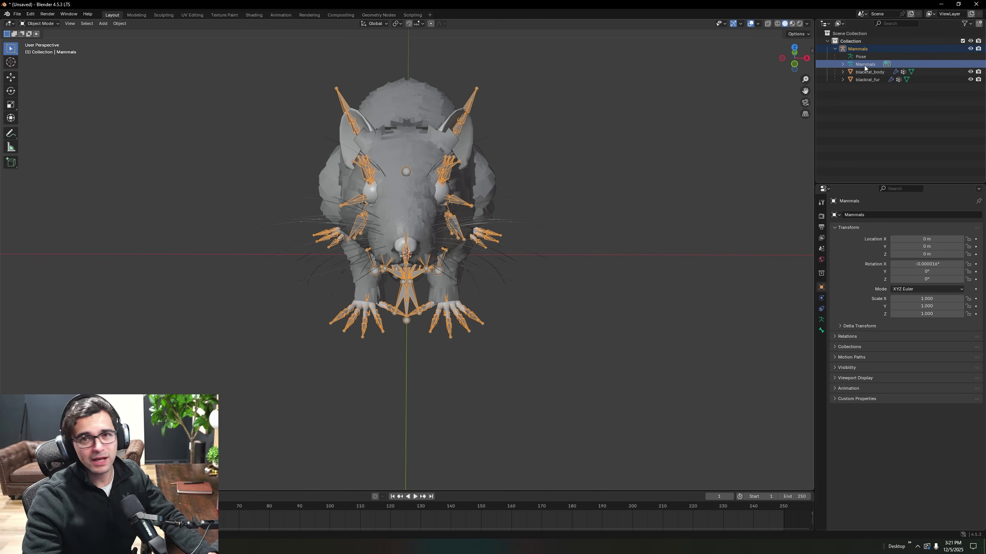
key(Delete)
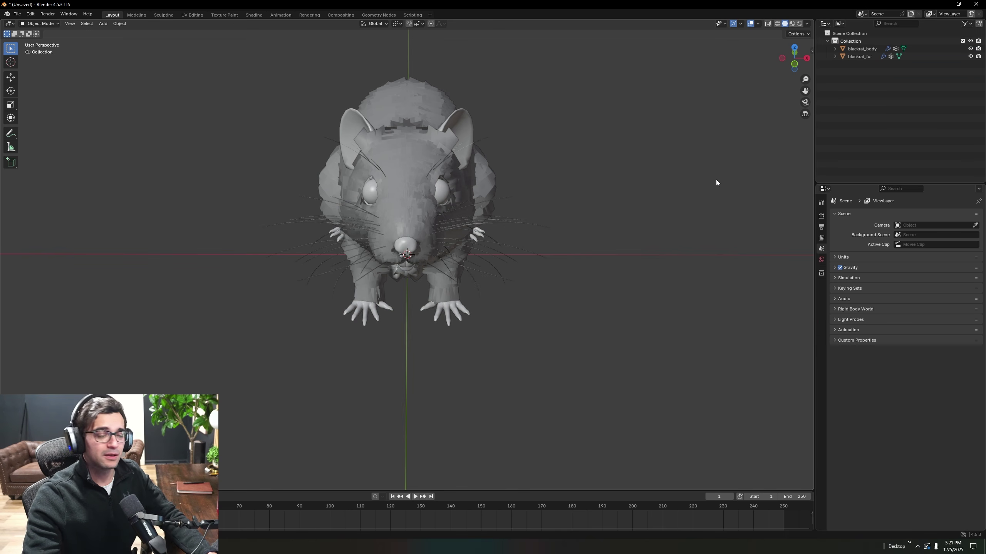
- Set the viewport shading to Material Preview to show the rat's textures
scroll(653, 182, down, 1)
scroll(644, 181, up, 1)
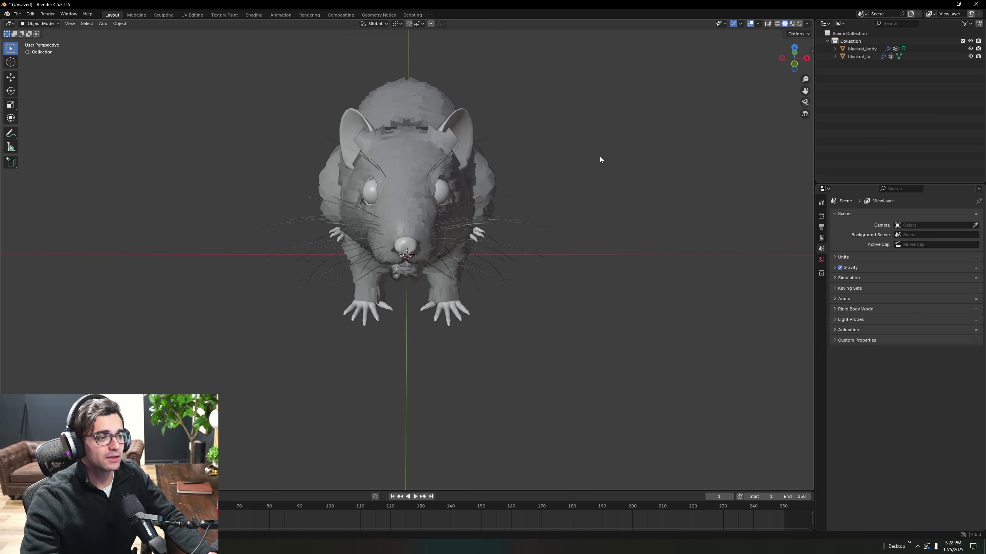
mouse_move(632, 154)
middle_down()
mouse_move(585, 144)
mouse_move(619, 132)
mouse_move(636, 148)
middle_up()
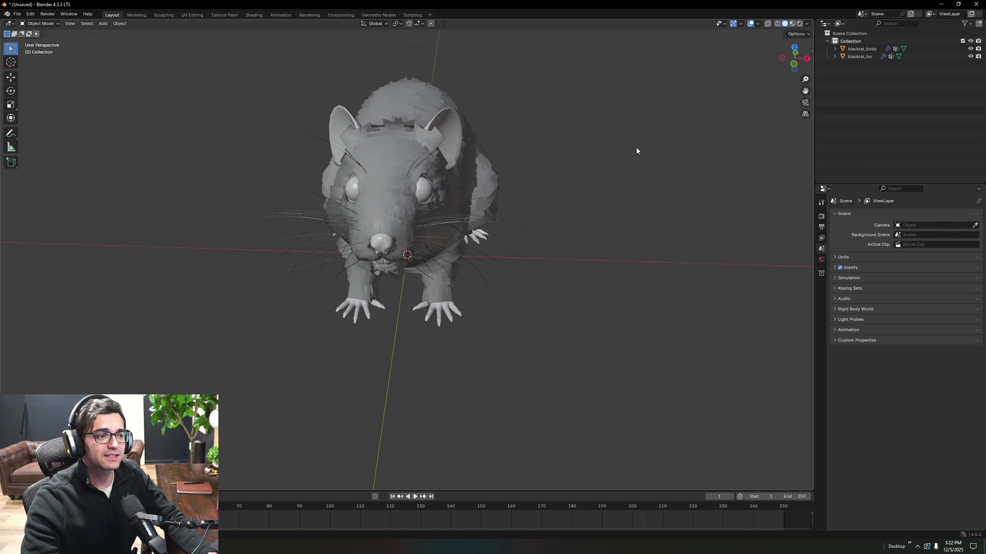
key(z)
click(636, 187)
mouse_move(620, 193)
middle_down()
mouse_move(553, 195)
mouse_move(599, 188)
middle_up()
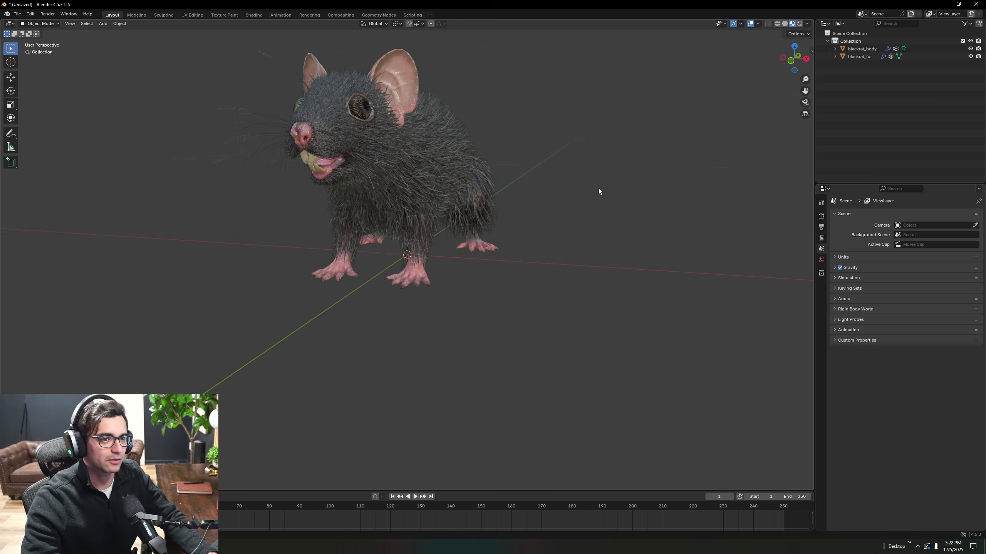
- Delete the blackrat_fur object from the collection
click(868, 57)
key(Delete)
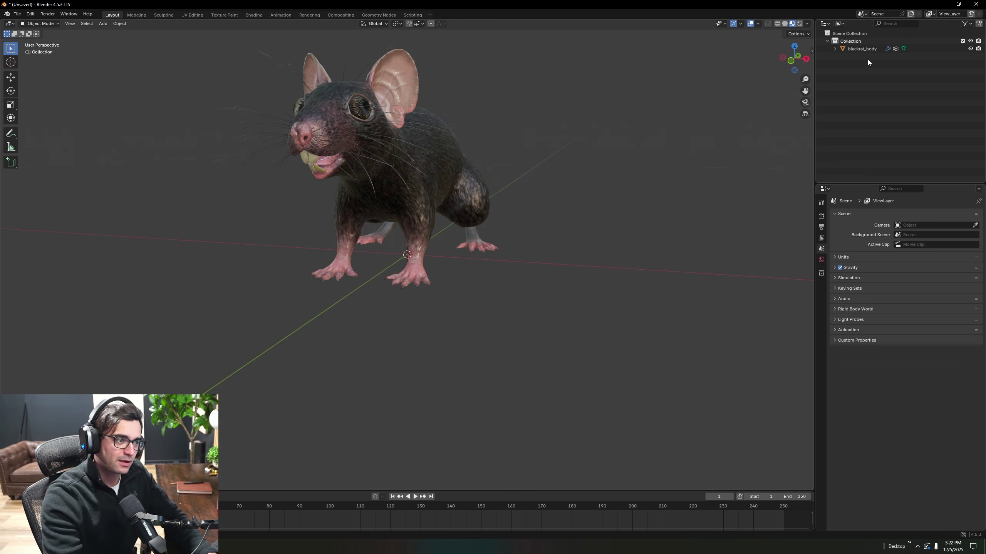
middle_drag(602, 158, 582, 156)
middle_drag(225, 138, 306, 123)
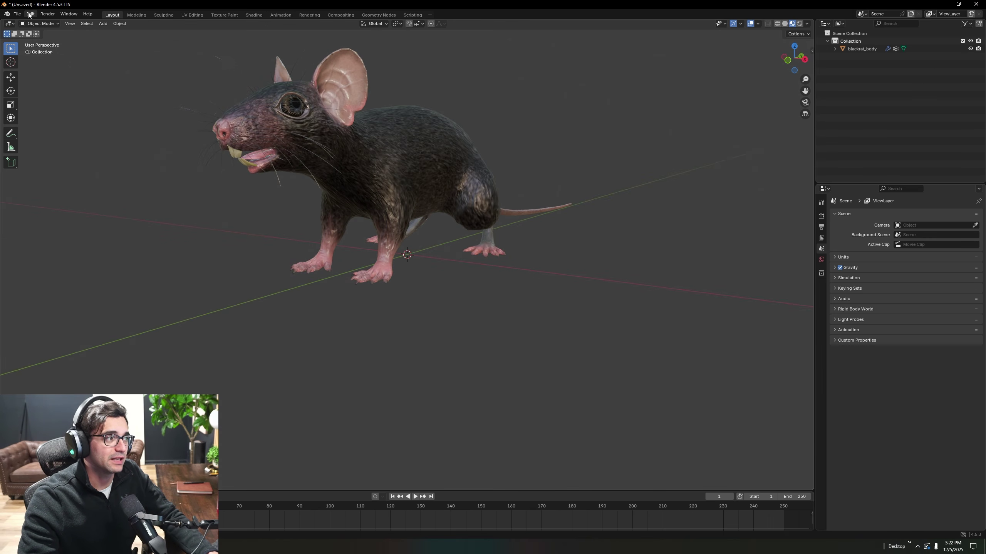
- Select the rat body, enter Edit Mode and clear the mesh selection
click(457, 177)
middle_drag(573, 159, 462, 183)
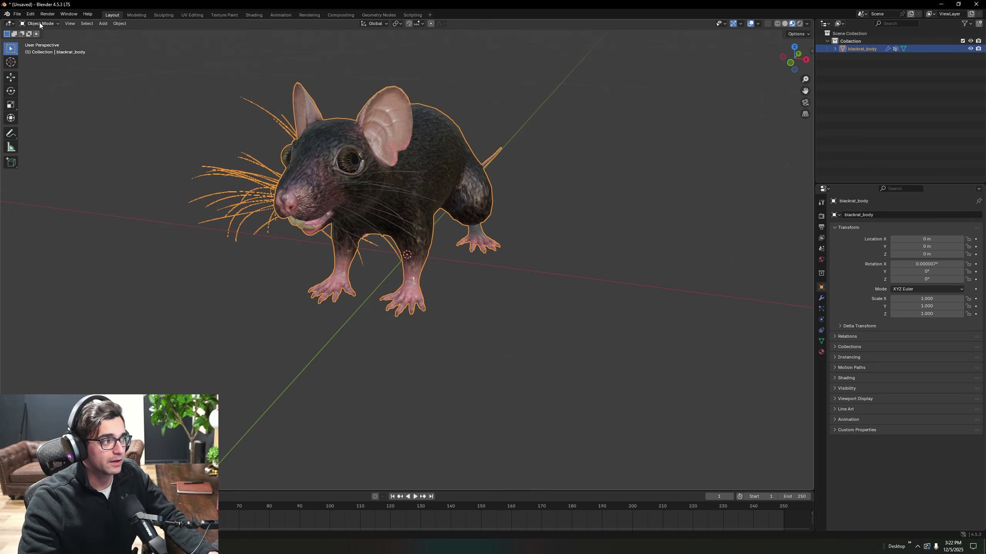
click(52, 25)
click(54, 25)
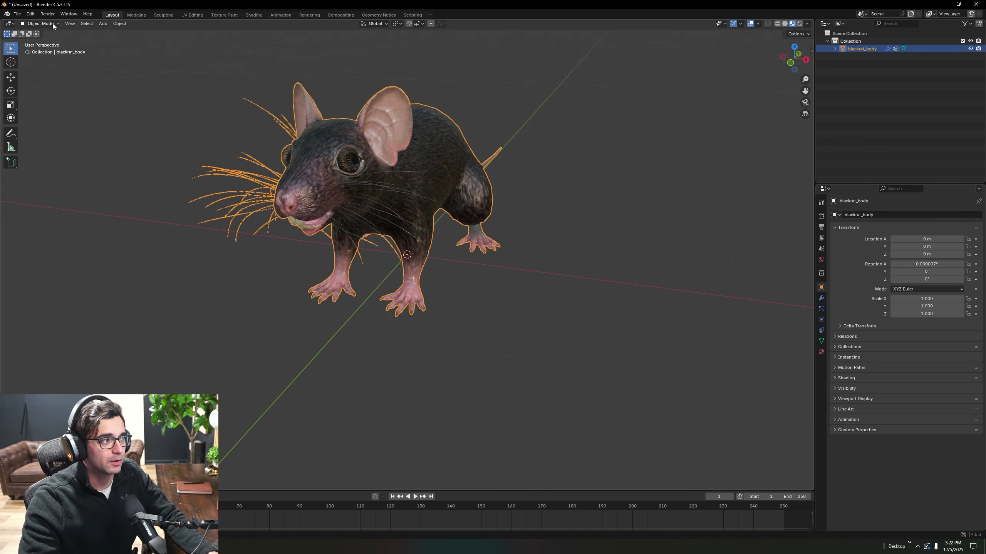
click(53, 25)
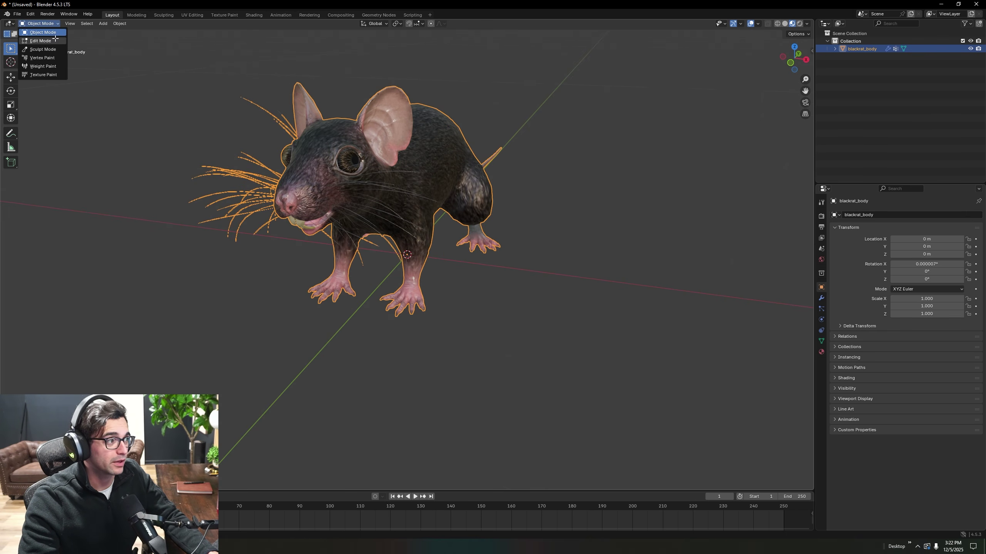
click(48, 40)
key(alt+a)
key(a)
key(alt+a)
key(a)
key(alt+a)
- Select the rat's mouth geometry with its linked parts, try to slide it with clamping off, and undo the change
middle_drag(618, 268, 574, 282)
drag(309, 134, 335, 143)
key(ctrl+l)
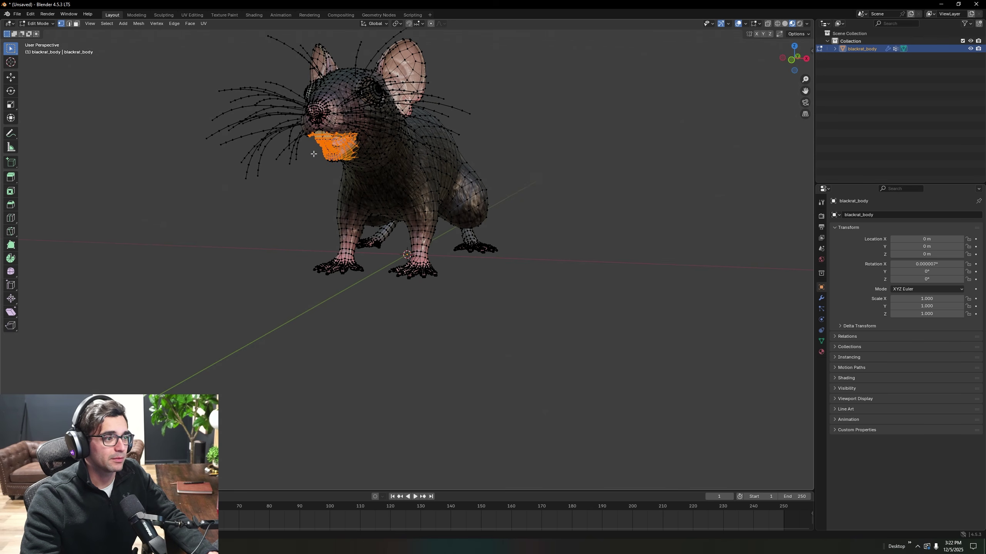
key(g)
key(g)
key(c)
click(396, 176)
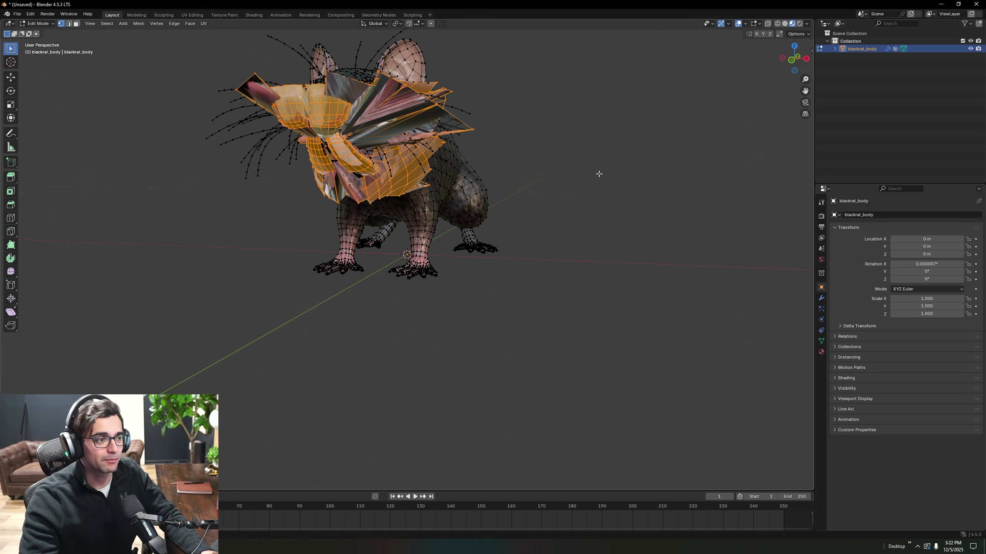
key(ctrl+z)
key(ctrl+z)
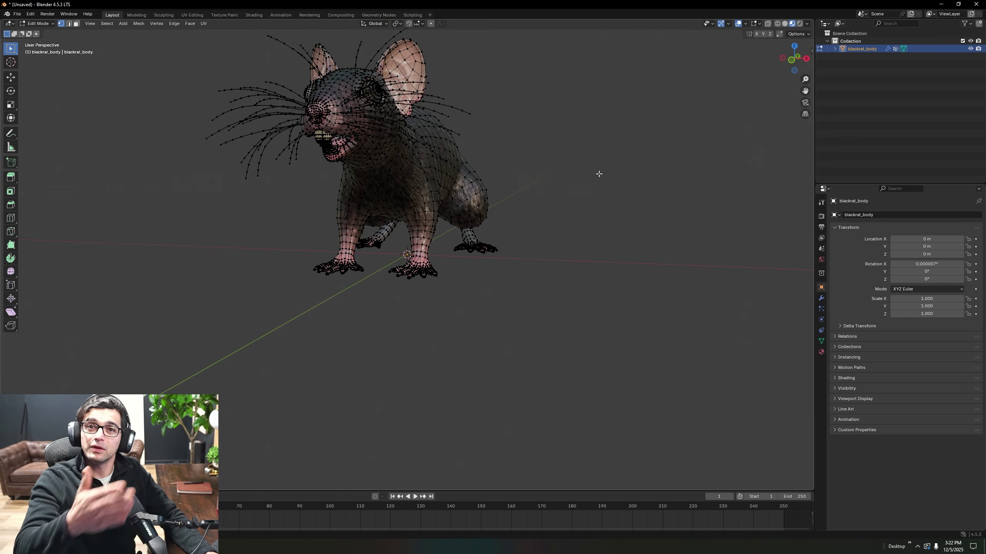
- Return to Object Mode and deselect the rat body
key(Tab)
middle_drag(598, 198, 590, 209)
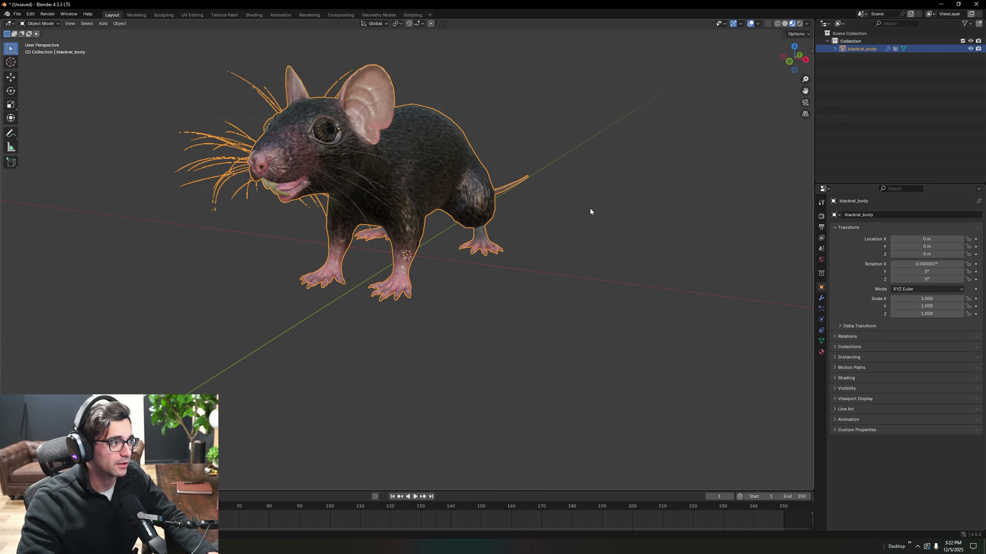
key(alt+a)
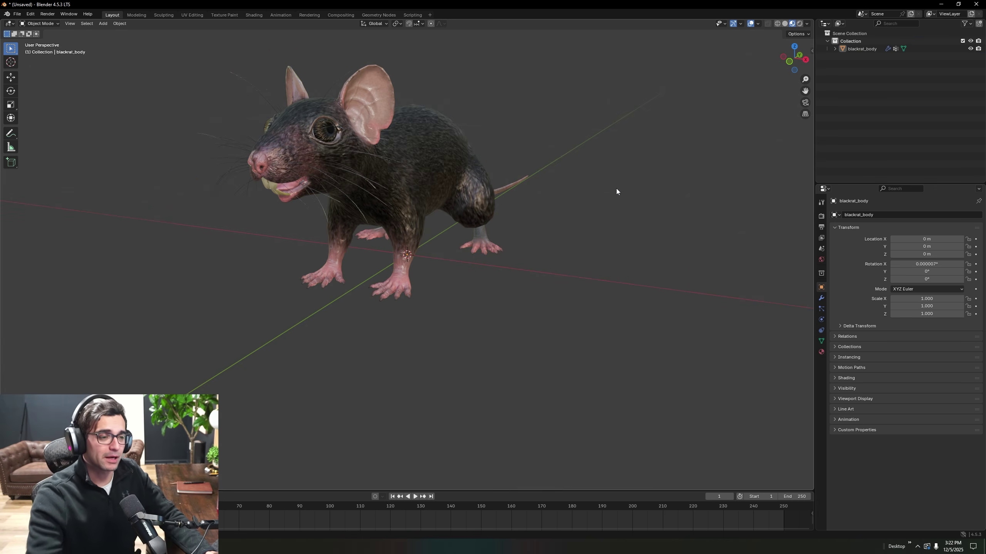
- Set the viewport shading to Solid and inspect the rat body's shape from above and the side
key(z)
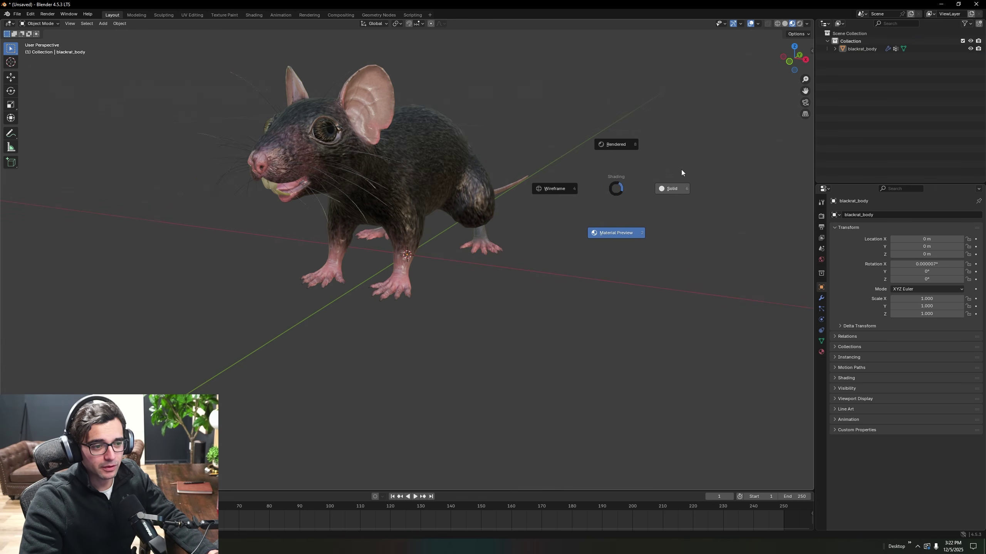
click(678, 193)
middle_drag(634, 227, 528, 311)
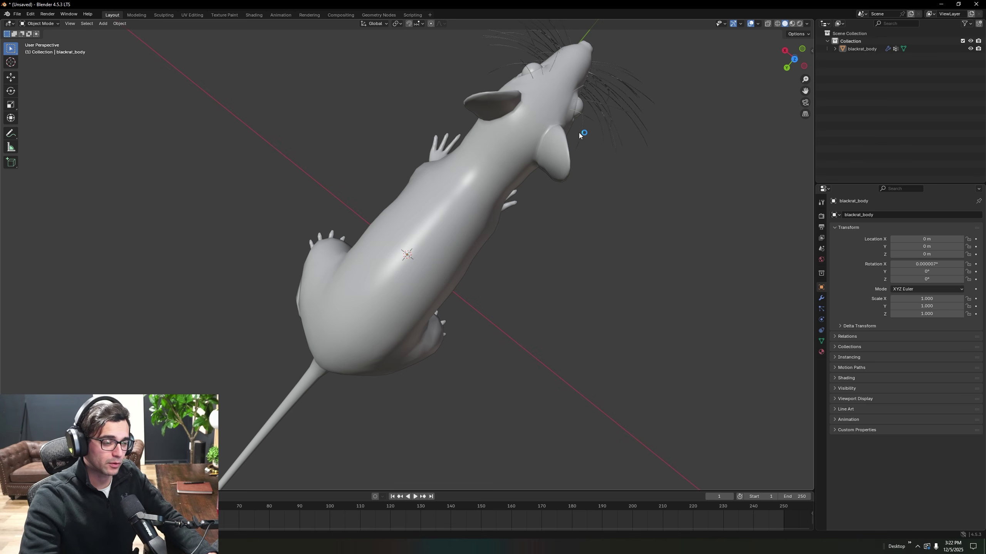
middle_drag(497, 181, 528, 195)
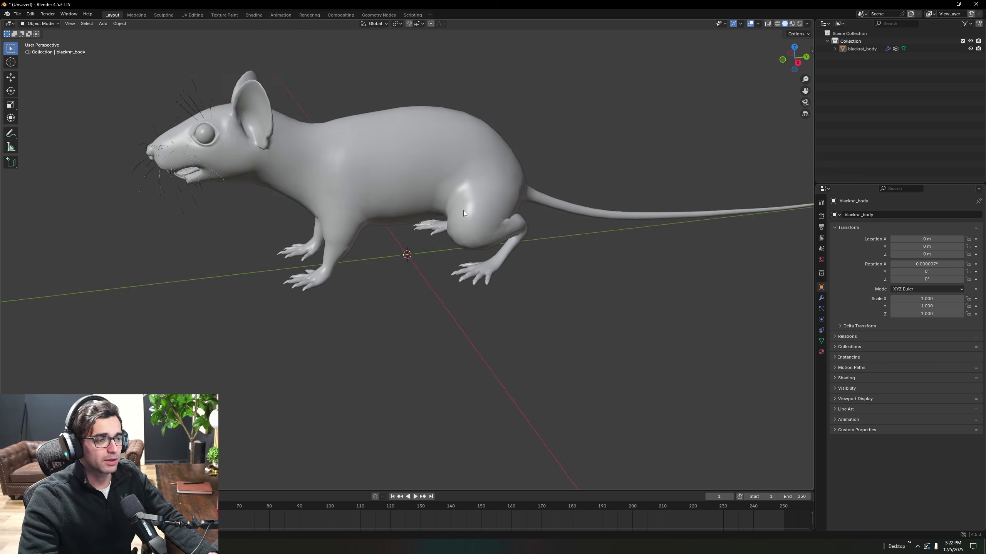
middle_drag(464, 210, 758, 179)
scroll(758, 179, up, 3)
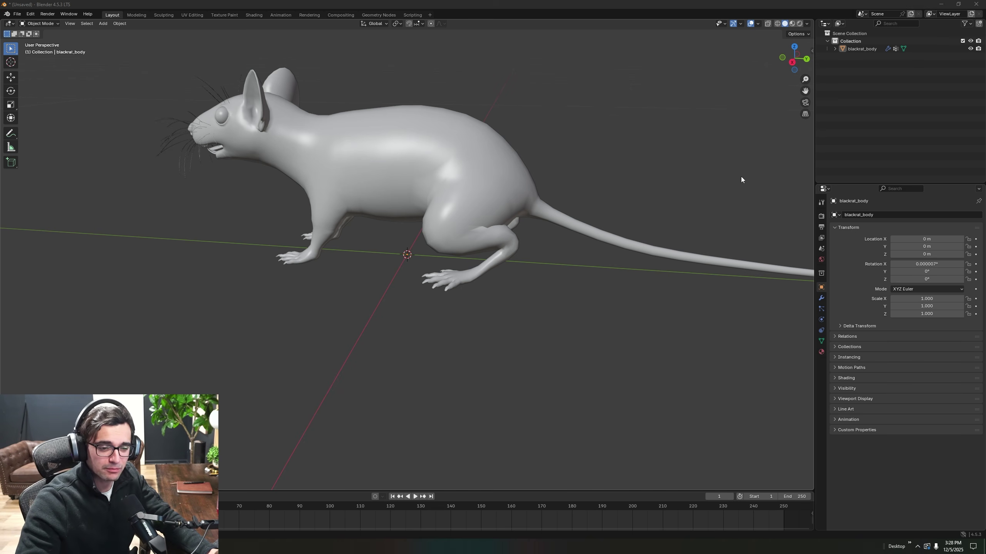
- Remove the leftover Mammals armature modifier from blackrat_body and delete all of its vertex groups
click(821, 299)
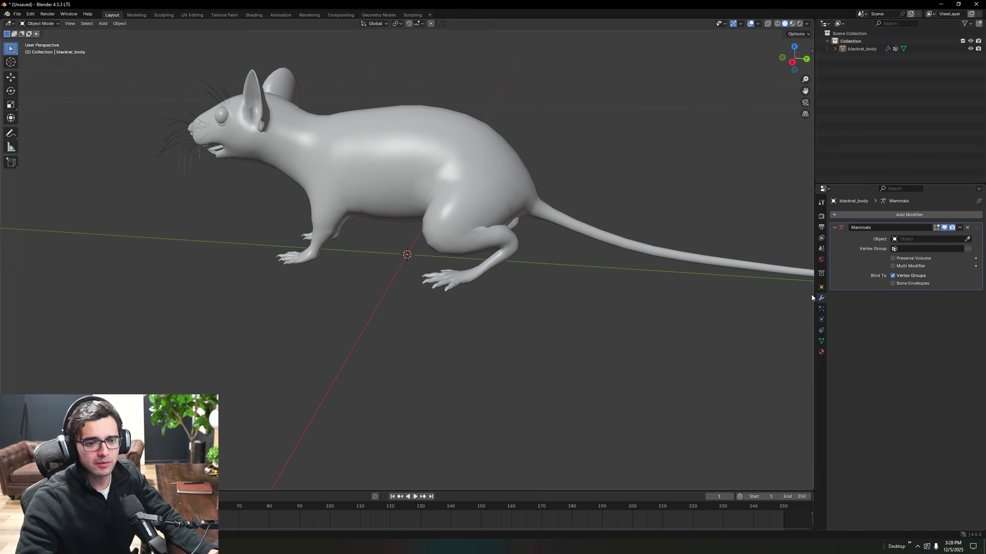
click(967, 228)
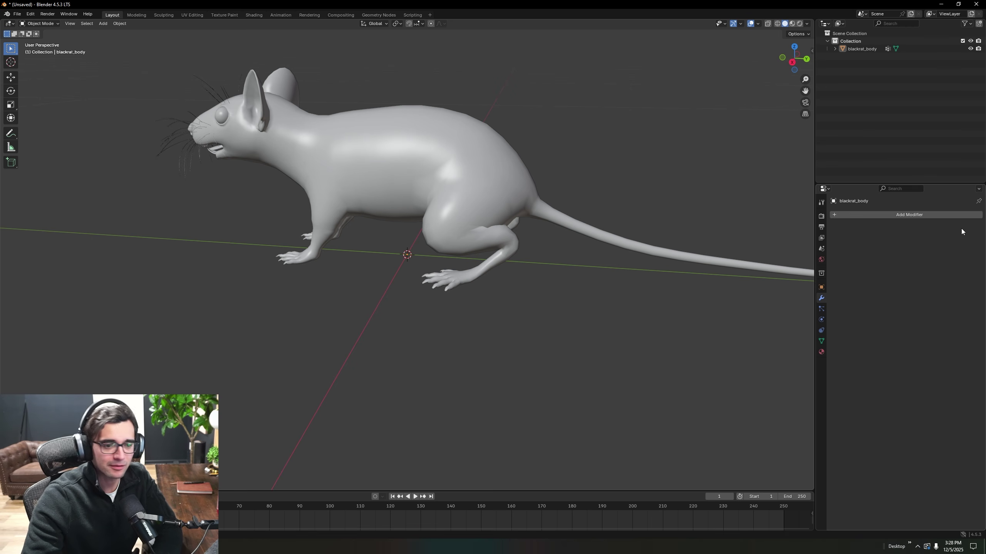
click(869, 50)
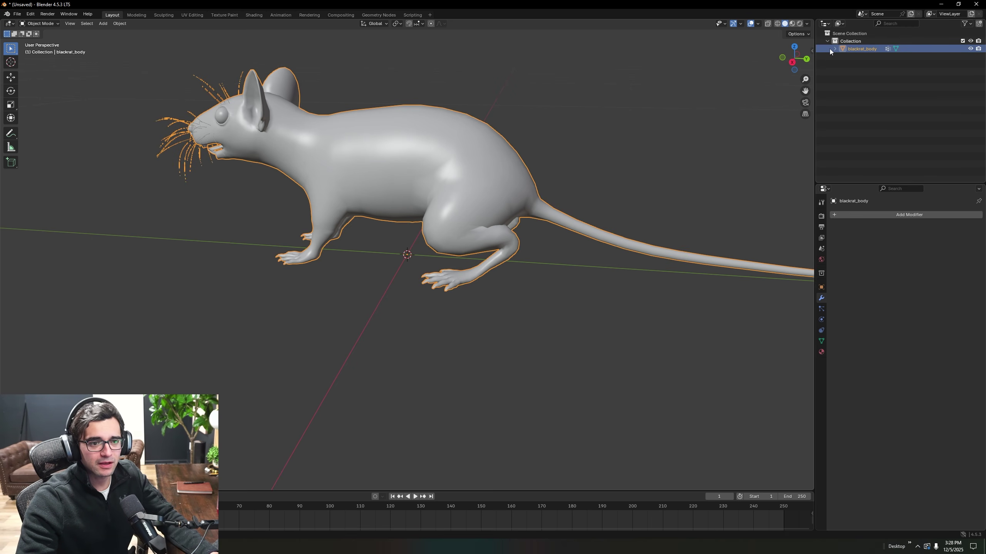
click(835, 48)
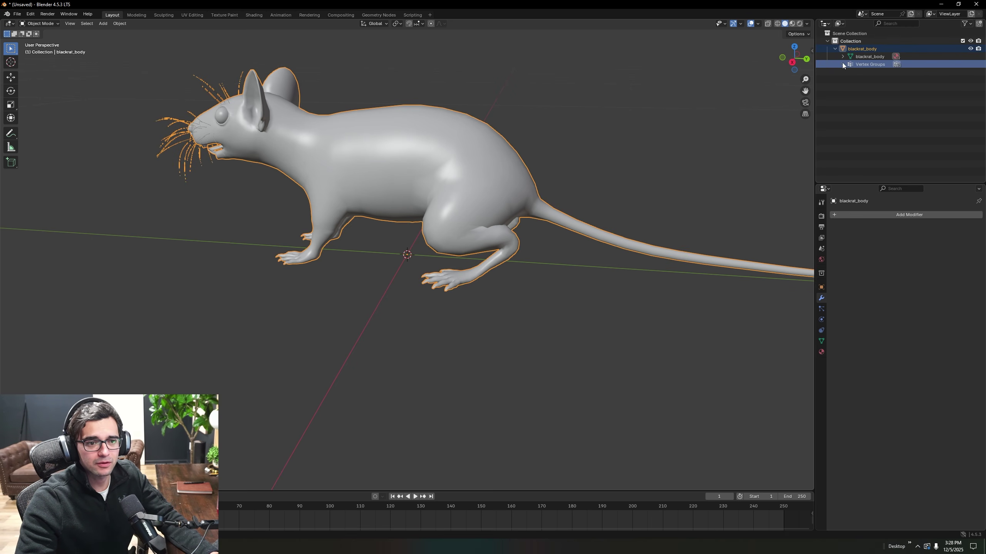
click(843, 64)
scroll(890, 125, down, 3)
scroll(888, 150, up, 3)
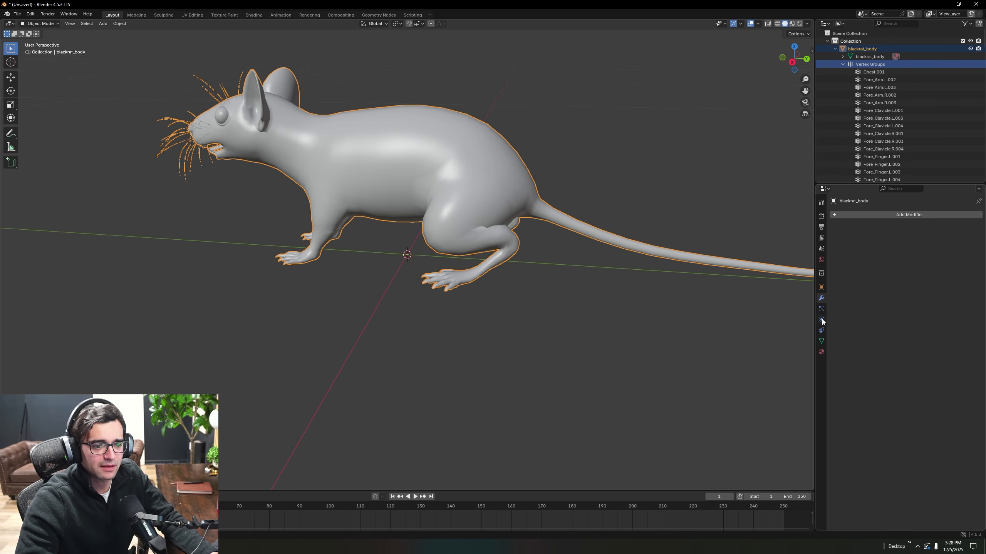
click(821, 341)
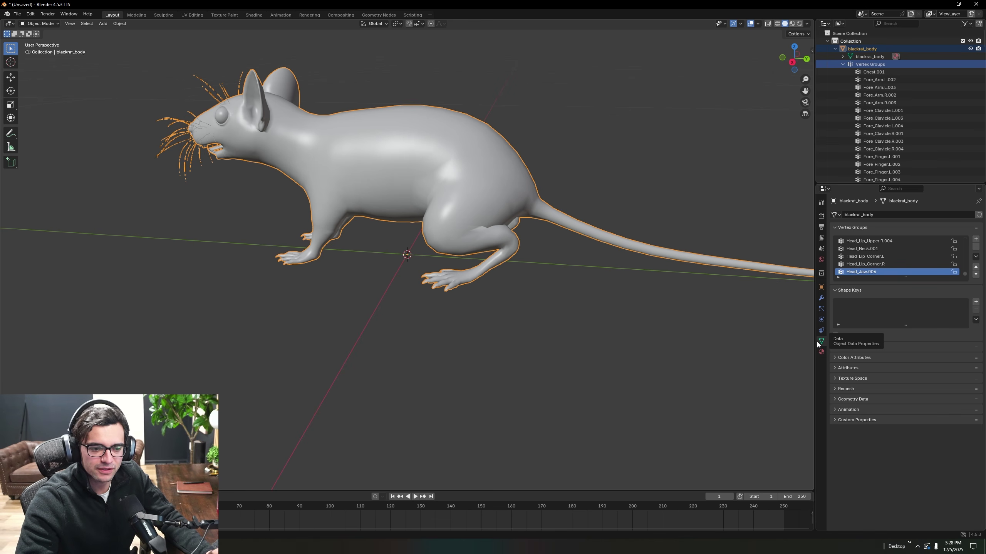
click(976, 257)
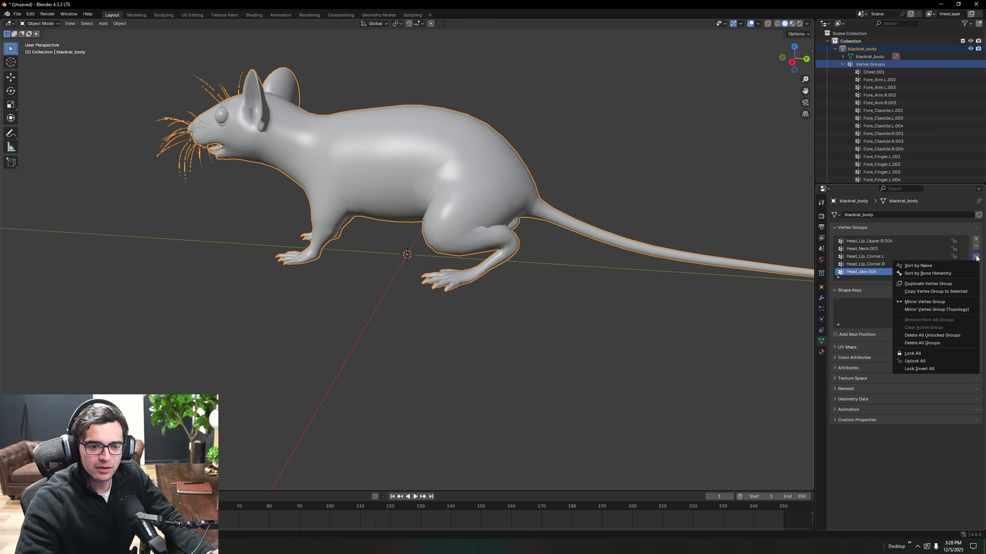
click(924, 342)
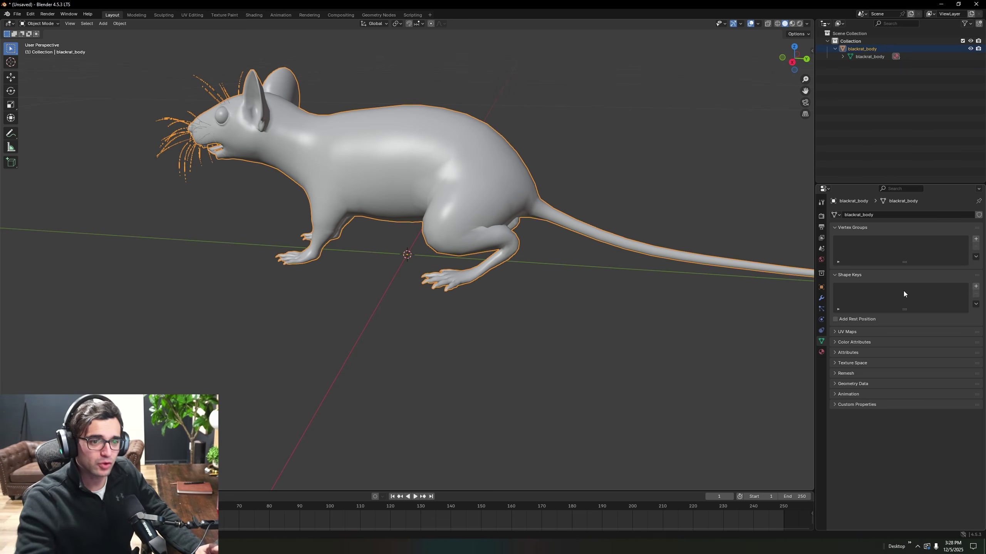
- Check the materials used by the rat body, then inspect the mesh from the front with nothing selected
click(895, 56)
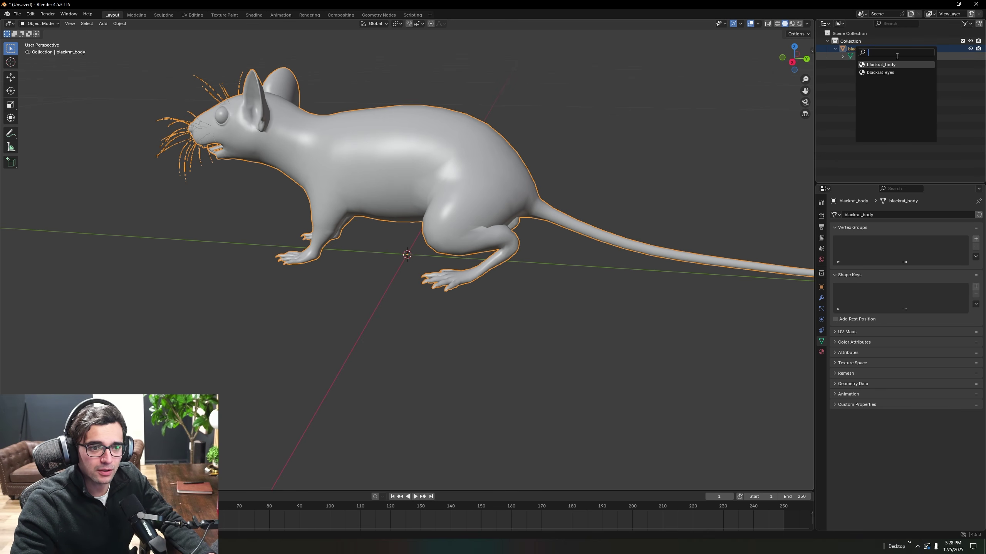
click(872, 65)
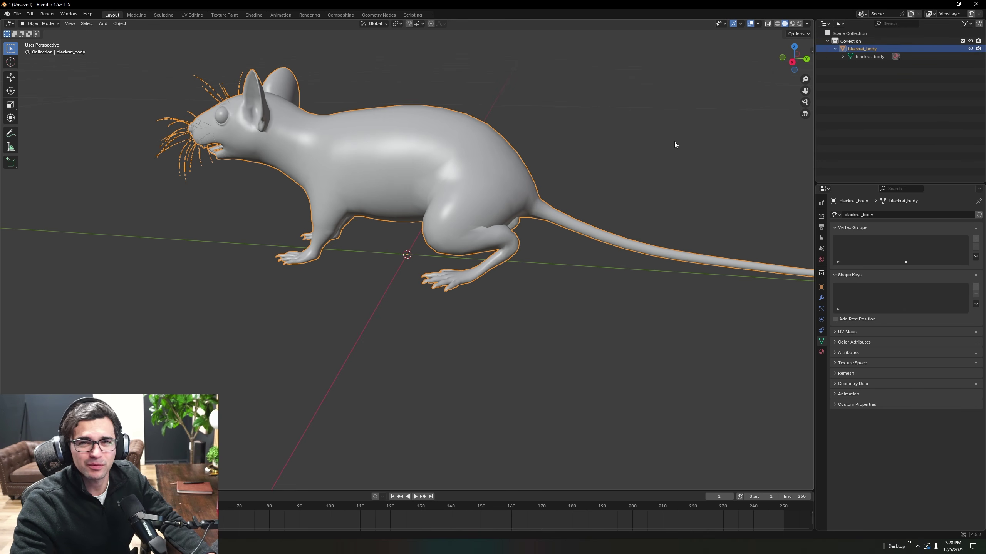
middle_drag(669, 131, 599, 160)
scroll(598, 160, down, 3)
middle_drag(536, 178, 522, 208)
click(522, 208)
click(418, 199)
click(233, 192)
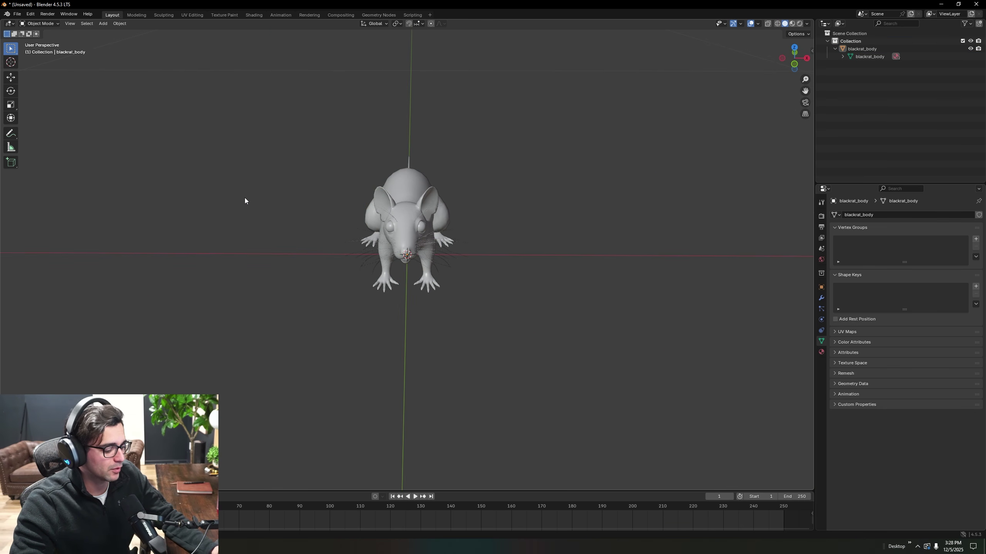
- Add a single-bone armature at the world origin where the rat stands
click(402, 195)
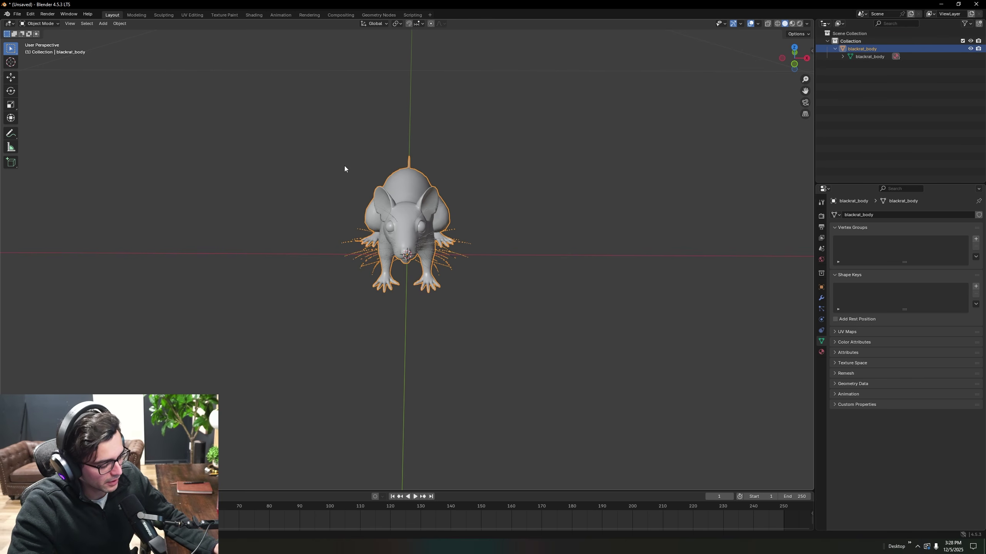
key(shift+a)
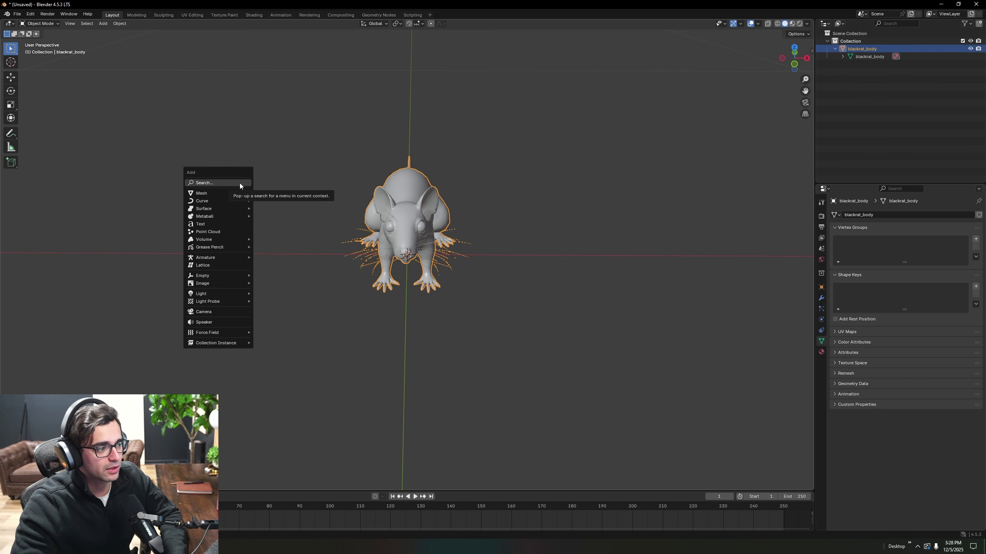
mouse_move(214, 257)
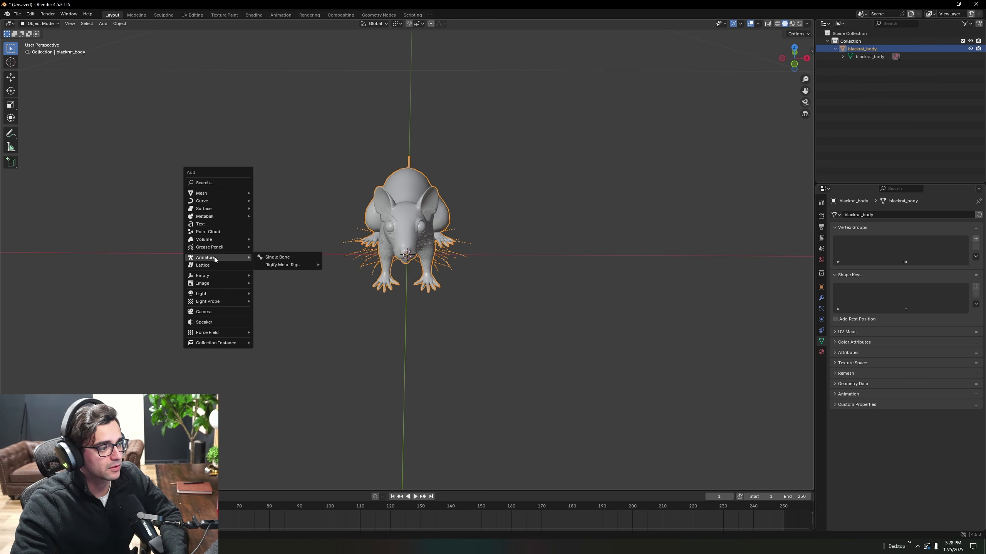
click(273, 258)
scroll(449, 194, down, 8)
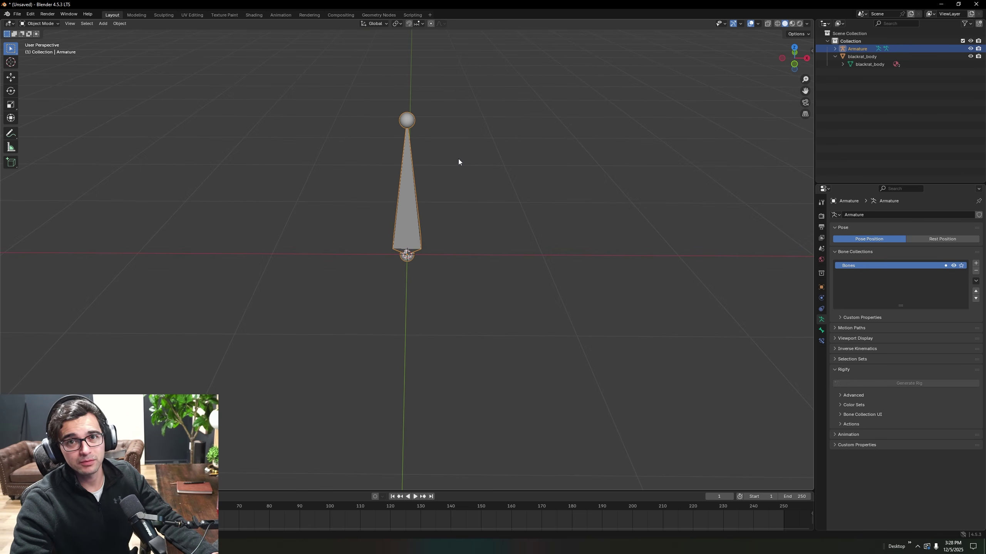
- Scale the new armature down uniformly so it comes much closer to the rat's size
scroll(426, 132, up, 3)
key(s)
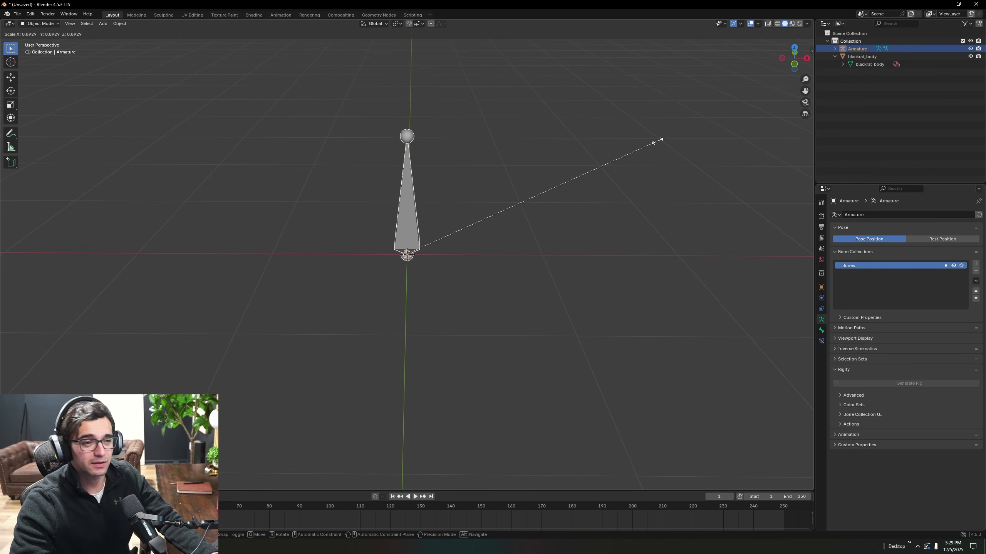
click(754, 100)
key(s)
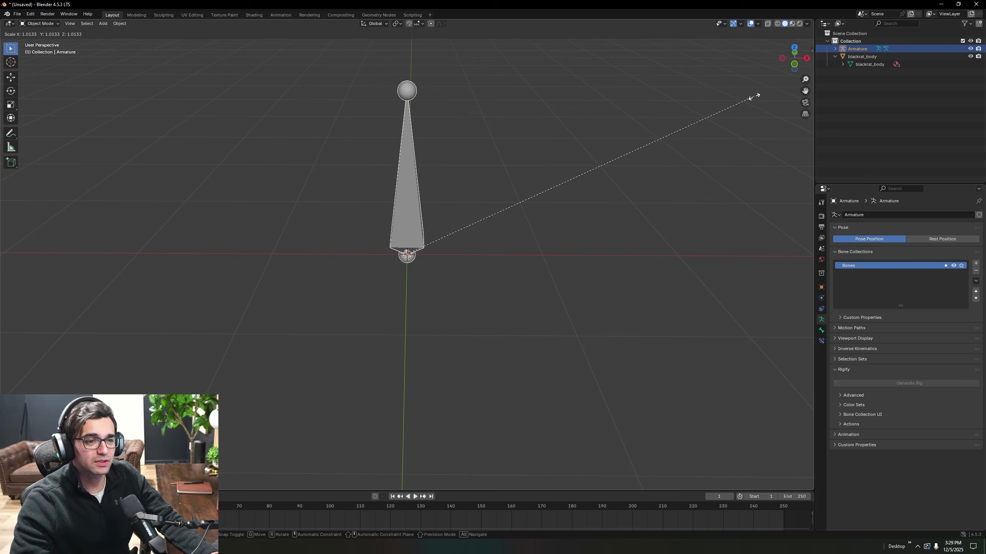
click(730, 146)
key(s)
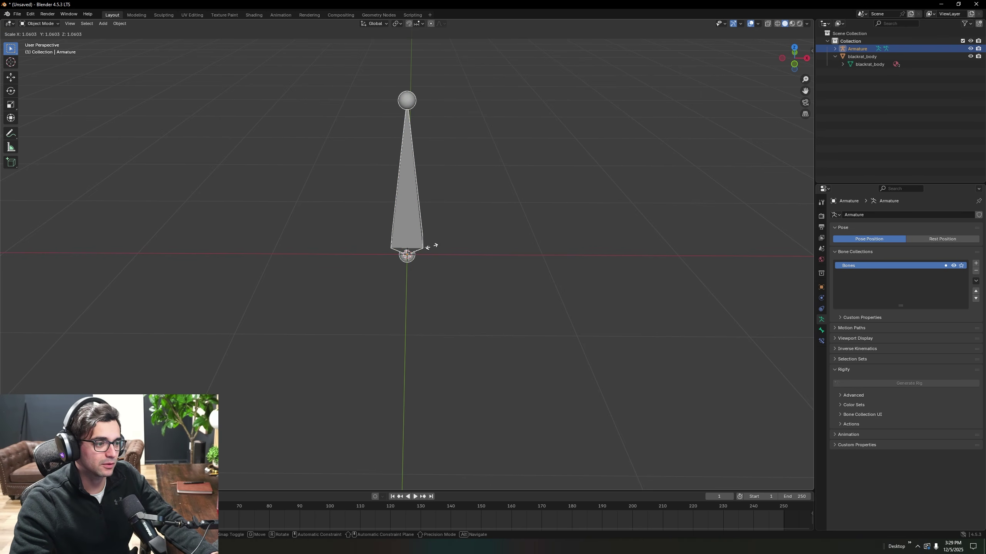
click(419, 245)
key(s)
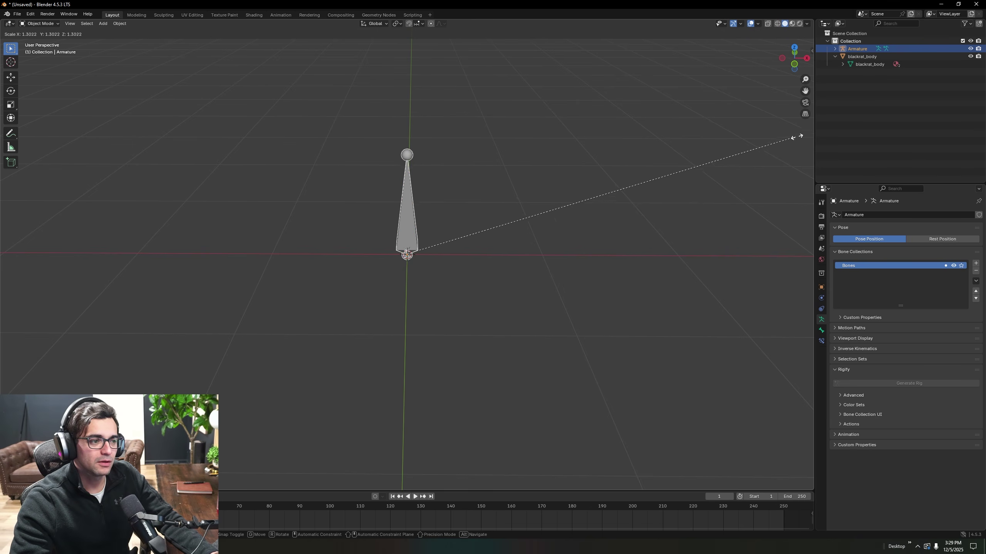
click(522, 233)
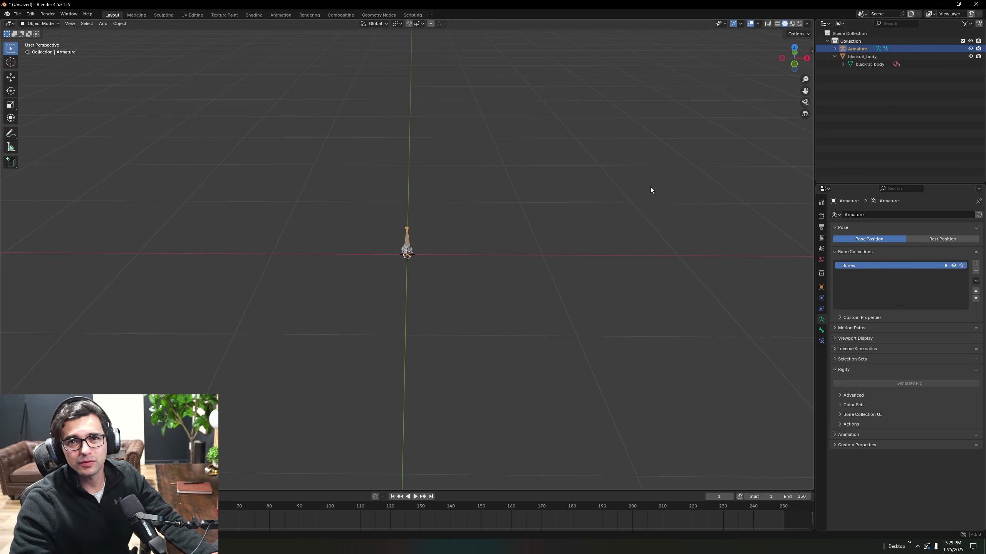
right_click(526, 194)
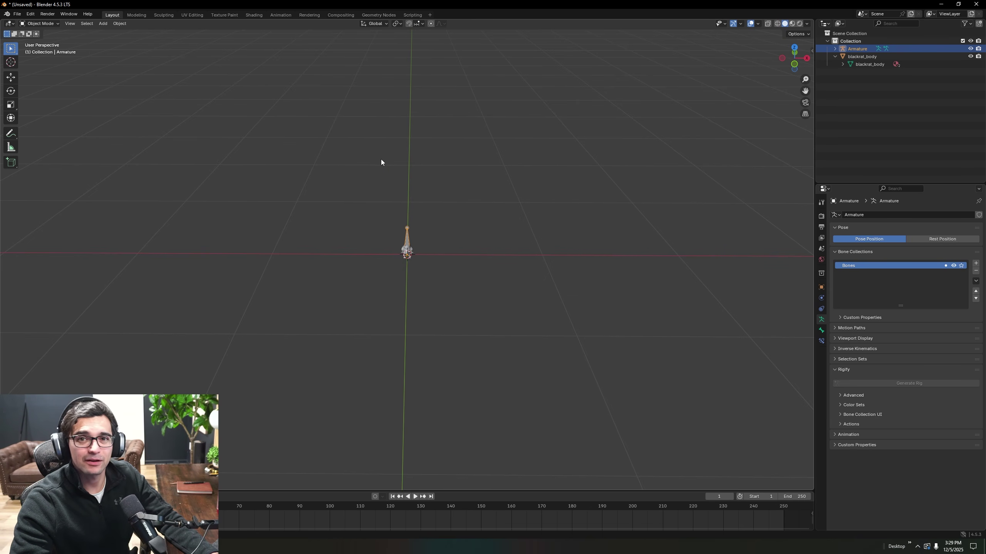
- Shrink the armature further until the bone is about as tall as the rat's back
click(518, 197)
scroll(411, 271, up, 9)
right_click(523, 212)
middle_drag(588, 138, 509, 132)
scroll(505, 131, down, 2)
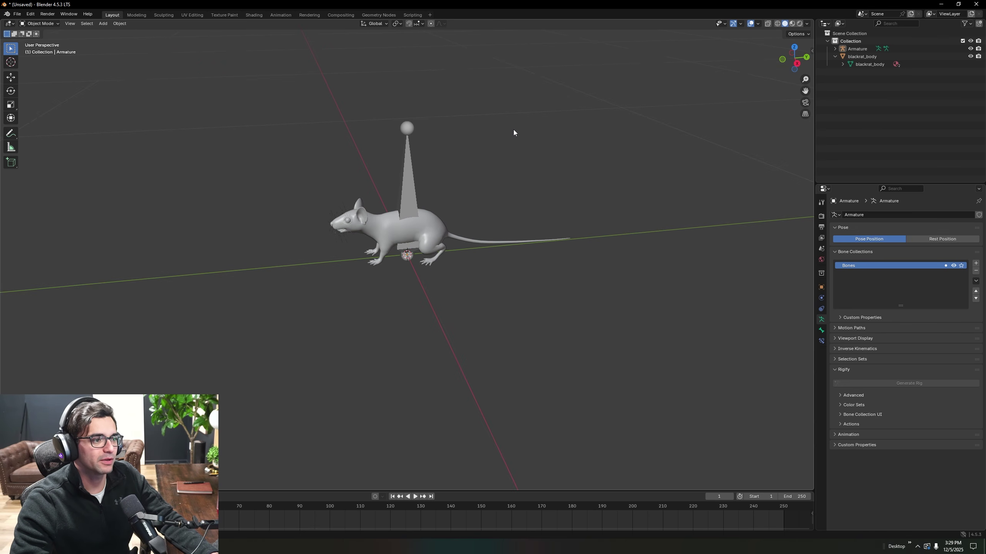
click(406, 175)
key(s)
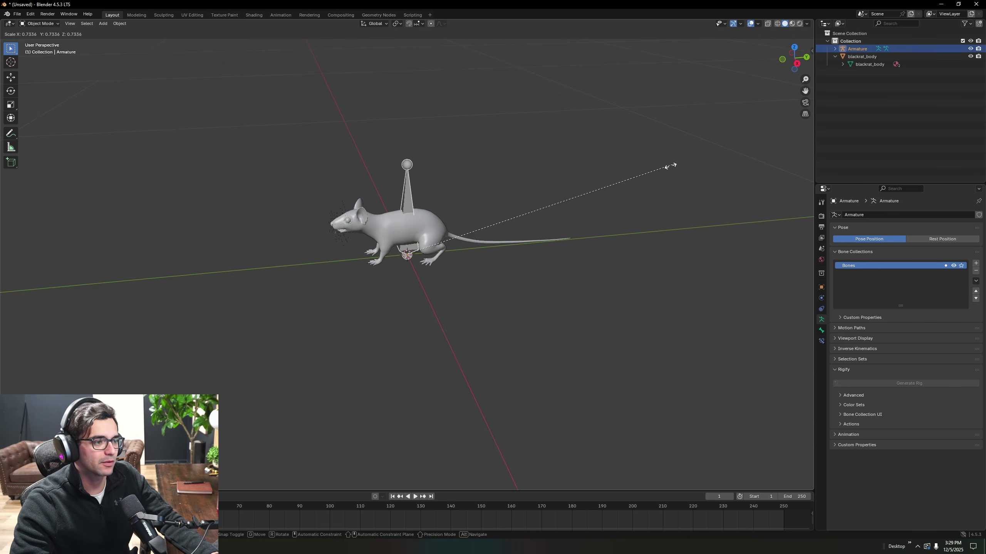
click(558, 224)
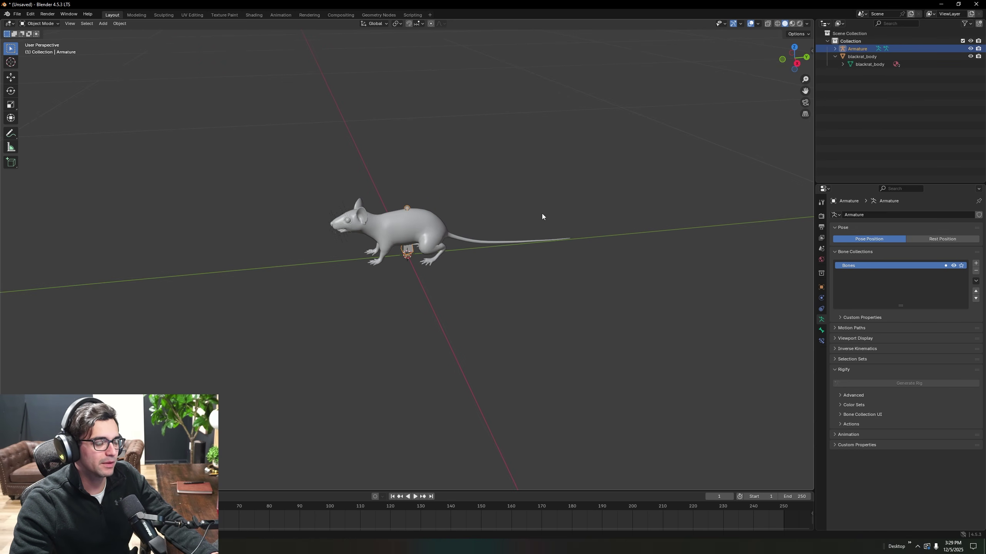
scroll(439, 202, up, 6)
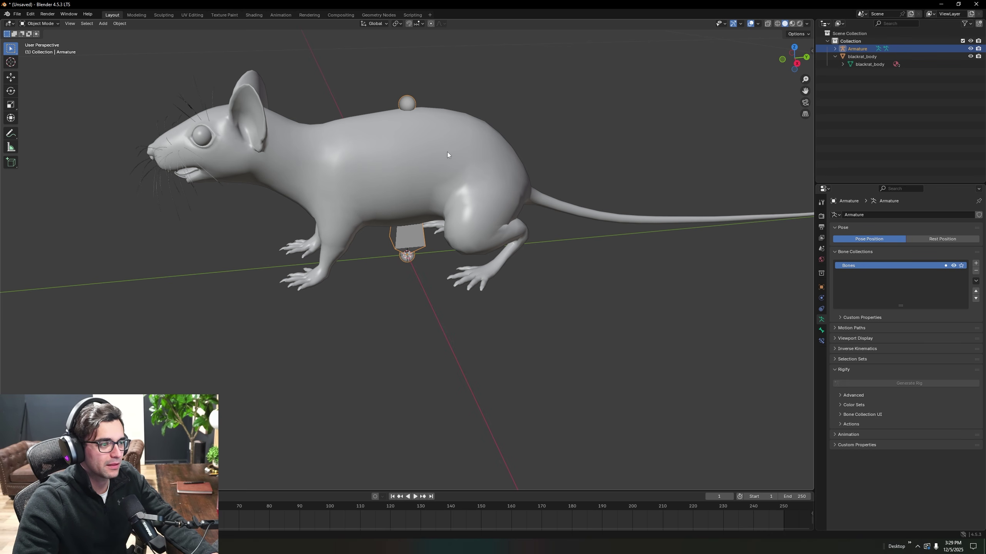
- Move the armature's base into the rat's hips and rotate it about -84° so the bone points toward the head
key(g)
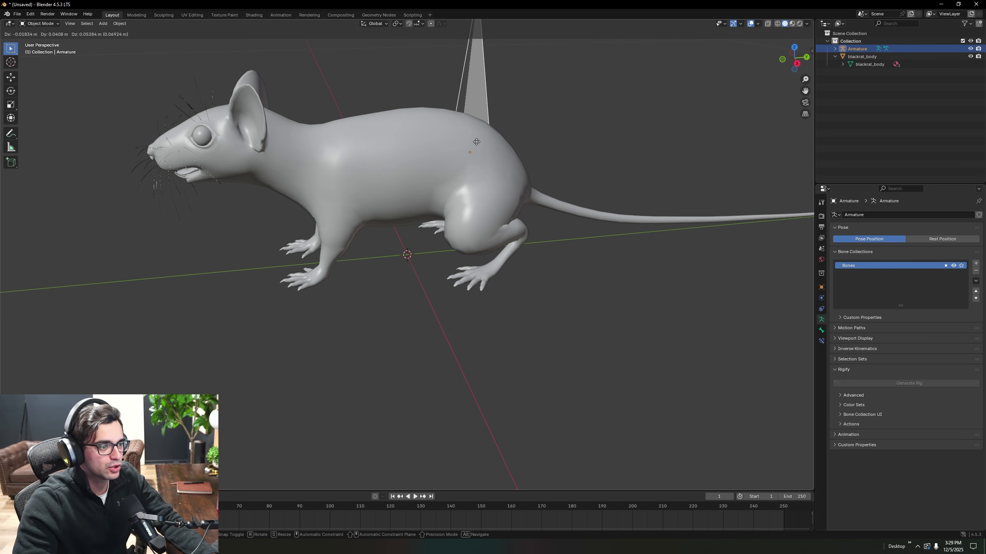
click(468, 161)
right_click(571, 139)
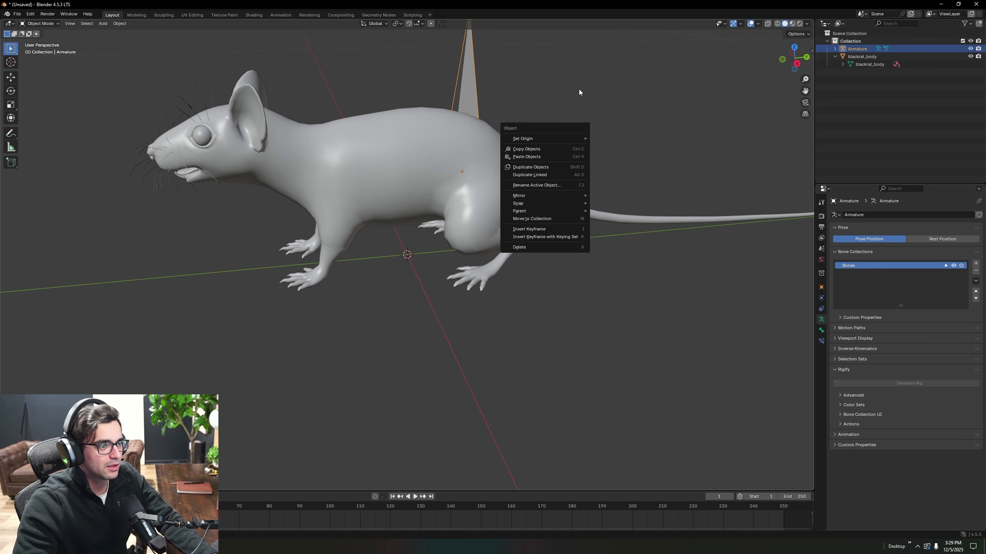
scroll(558, 80, down, 3)
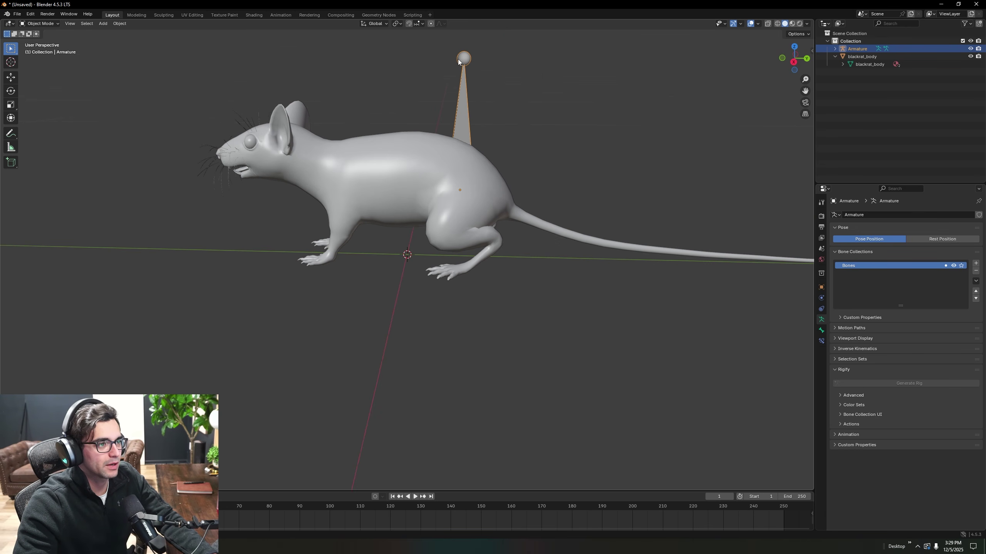
key(r)
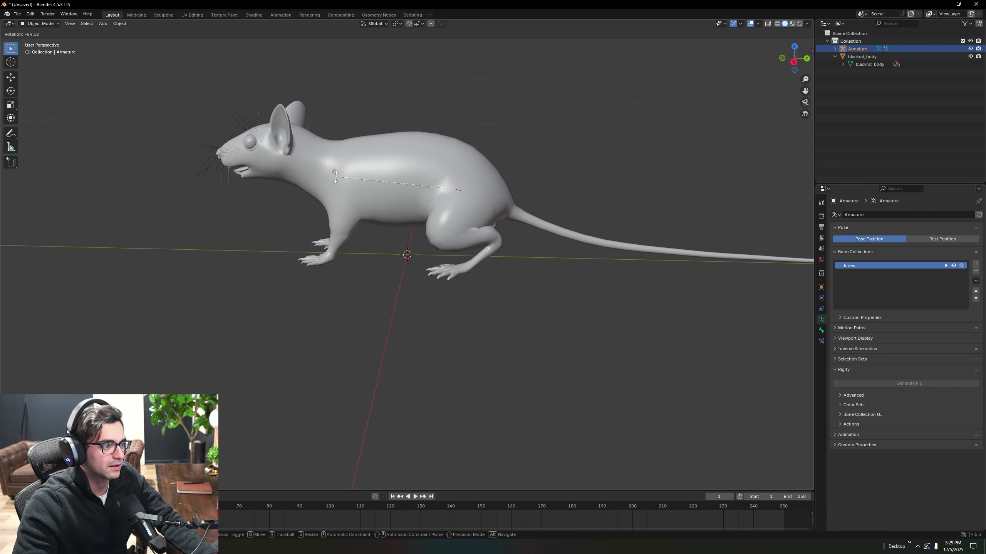
click(334, 180)
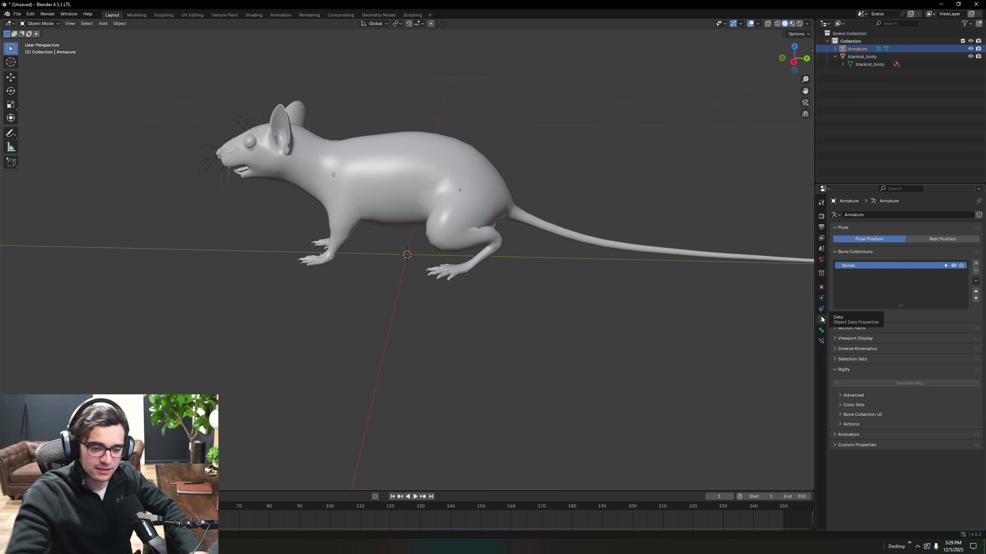
- Set the armature's viewport display to In Front so the bone shows through the rat mesh
click(839, 340)
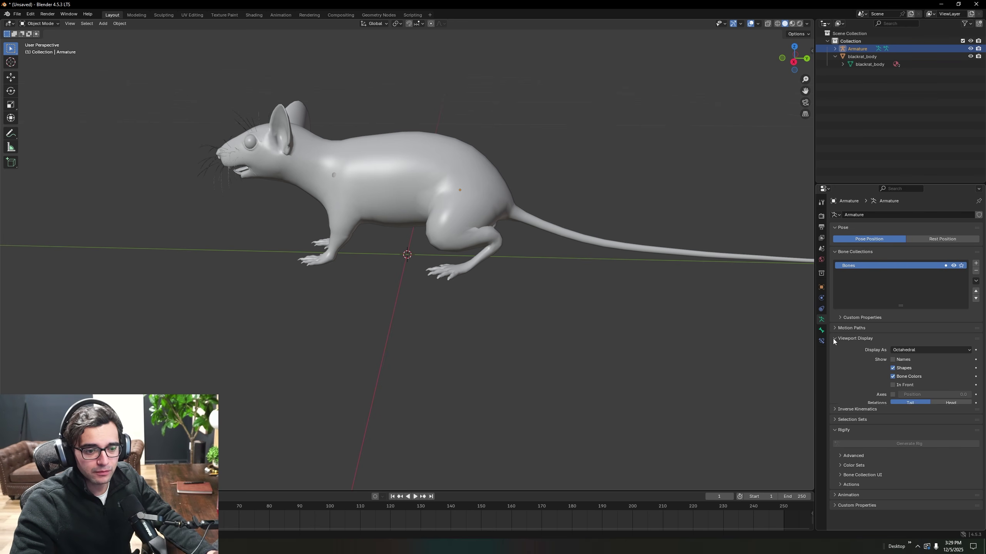
click(892, 385)
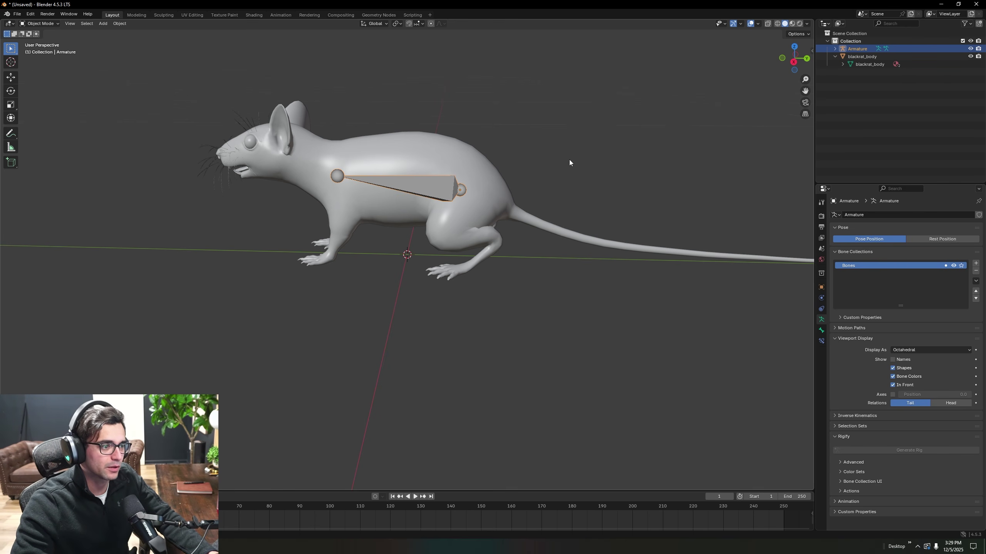
- Viewing the rat from above, centre the armature between the hips and rotate the bone to follow the spine's midline
middle_drag(596, 148, 616, 134)
click(794, 62)
middle_drag(513, 166, 439, 221)
key(g)
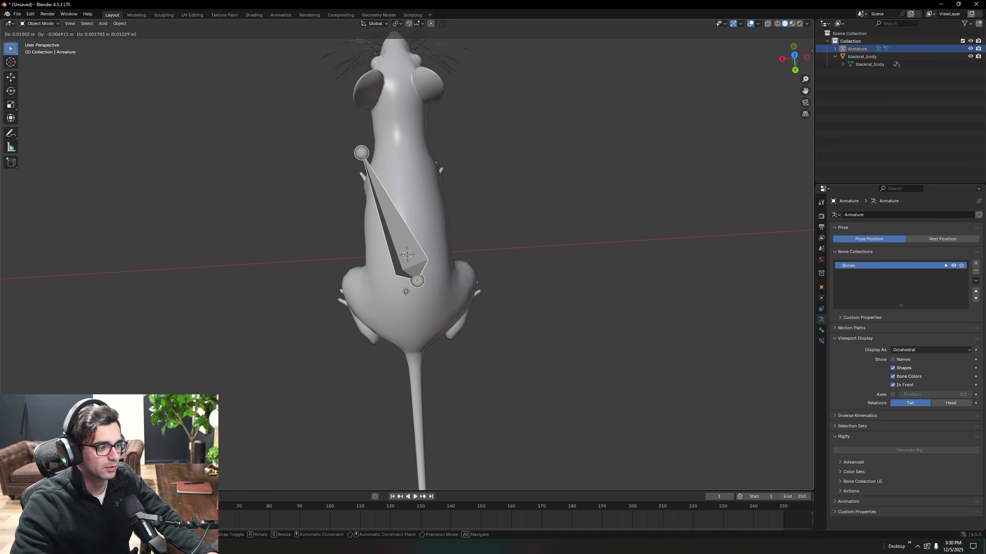
click(406, 290)
key(r)
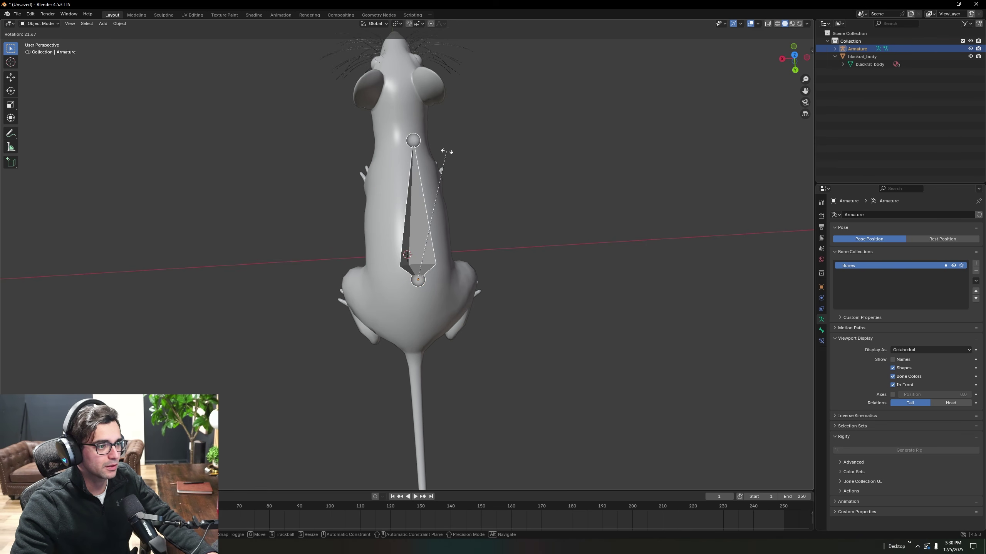
click(446, 151)
key(g)
click(409, 276)
key(r)
click(426, 328)
middle_drag(425, 328, 510, 277)
key(g)
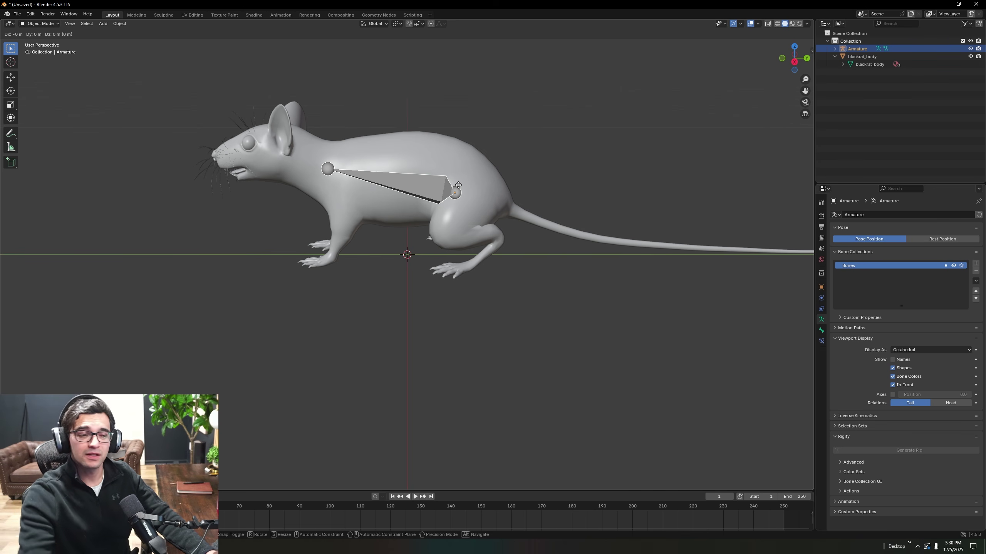
key(z)
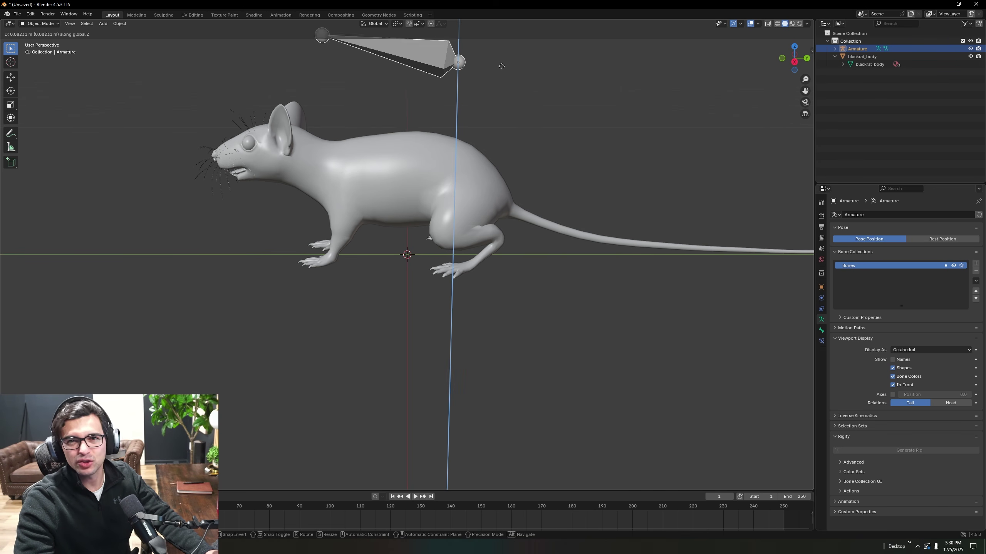
key(y)
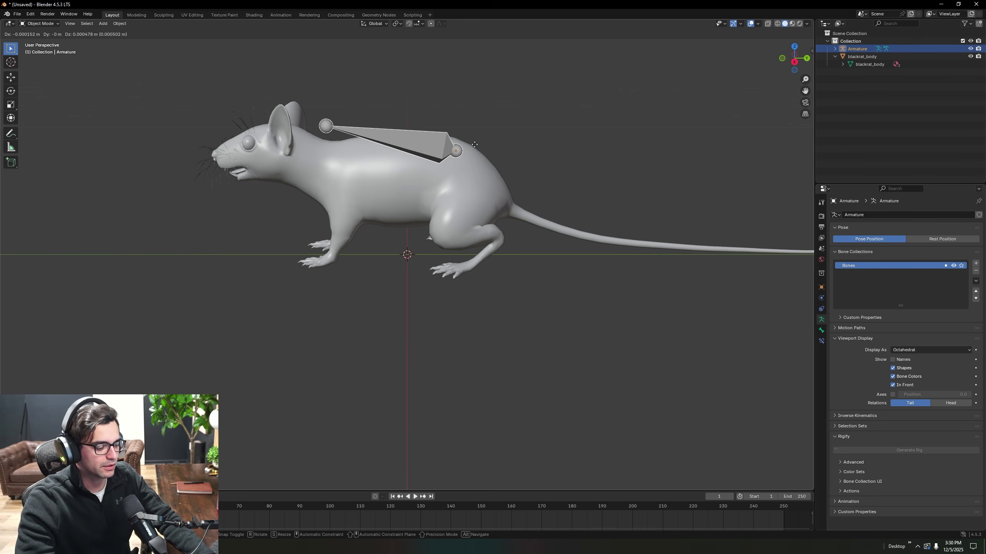
key(Escape)
key(x)
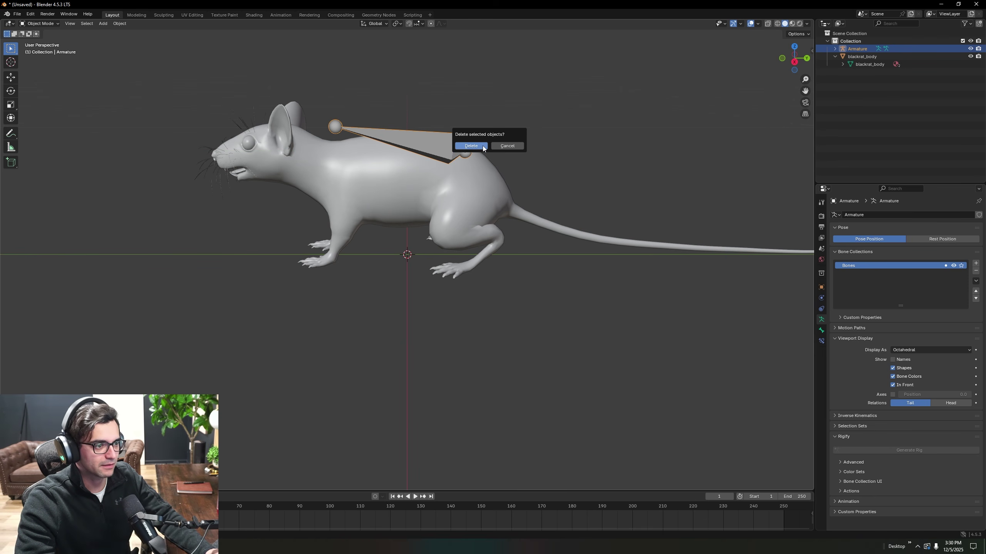
click(508, 146)
key(ctrl+z)
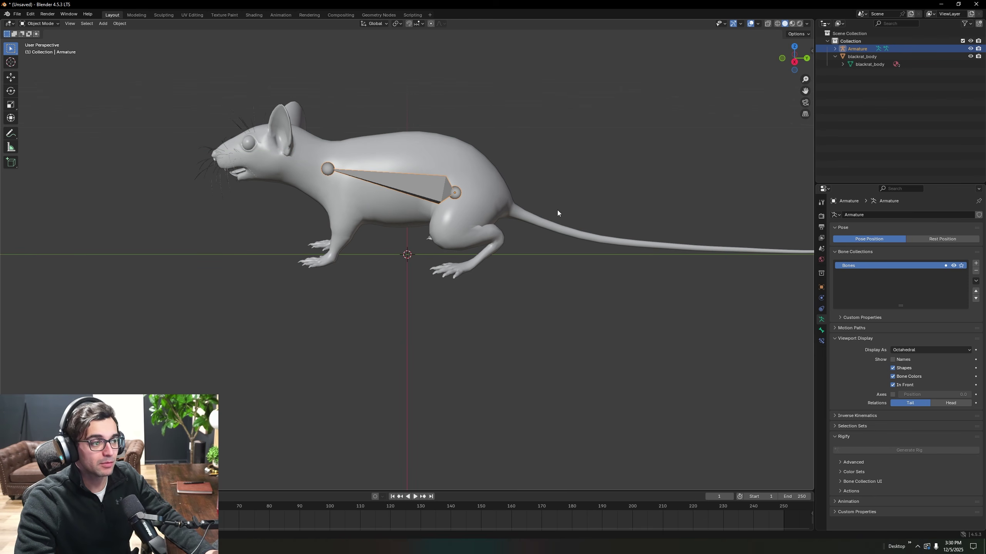
- Shift the armature slightly along the Y axis toward the rat's tail so its base sits deeper in the hips
middle_drag(563, 189, 465, 194)
key(g)
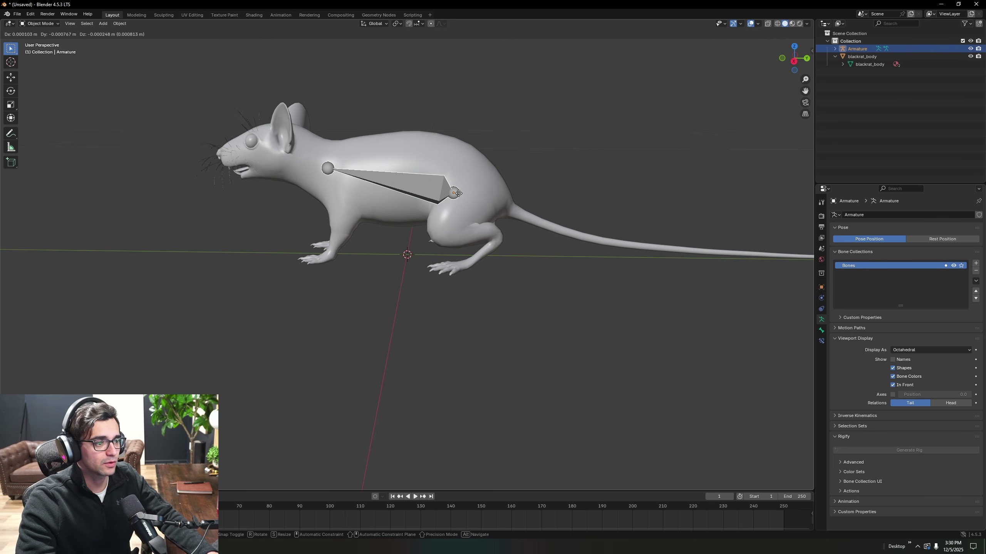
key(y)
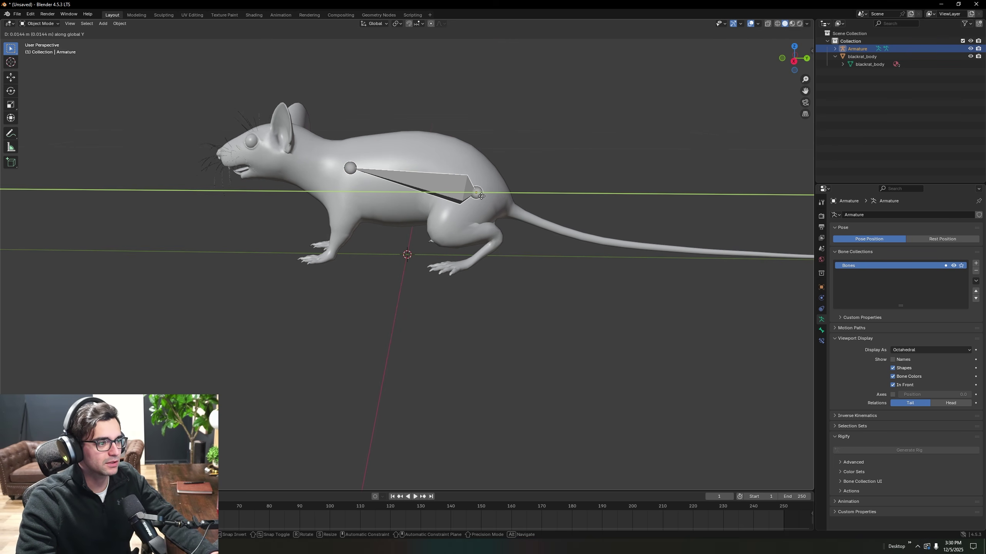
click(471, 198)
middle_drag(471, 198, 516, 164)
click(516, 163)
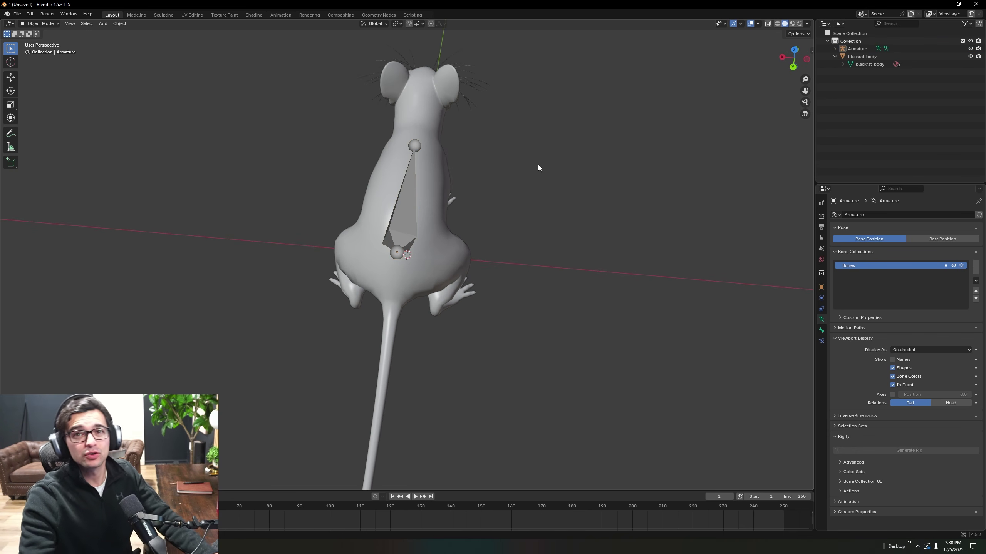
middle_drag(532, 159, 553, 173)
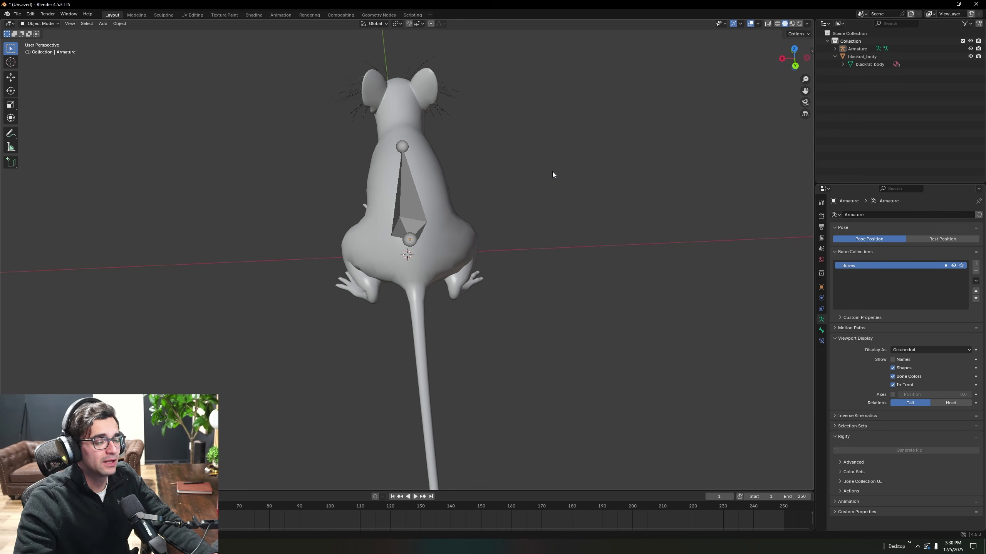
- Put the armature into Edit Mode and select the joint at the spine bone's head-side end
click(856, 49)
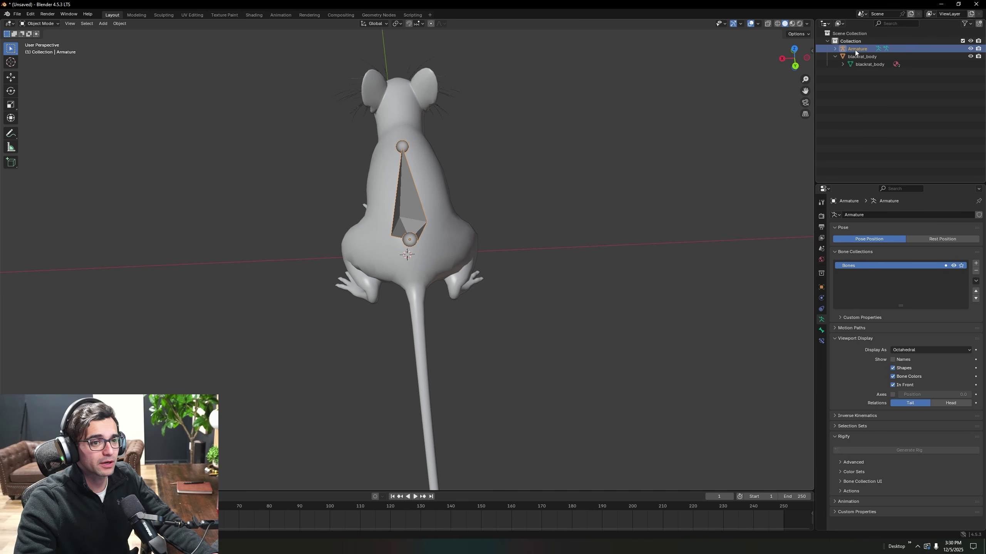
click(52, 25)
click(52, 25)
click(52, 25)
click(39, 39)
middle_drag(388, 174, 442, 181)
click(363, 264)
click(361, 265)
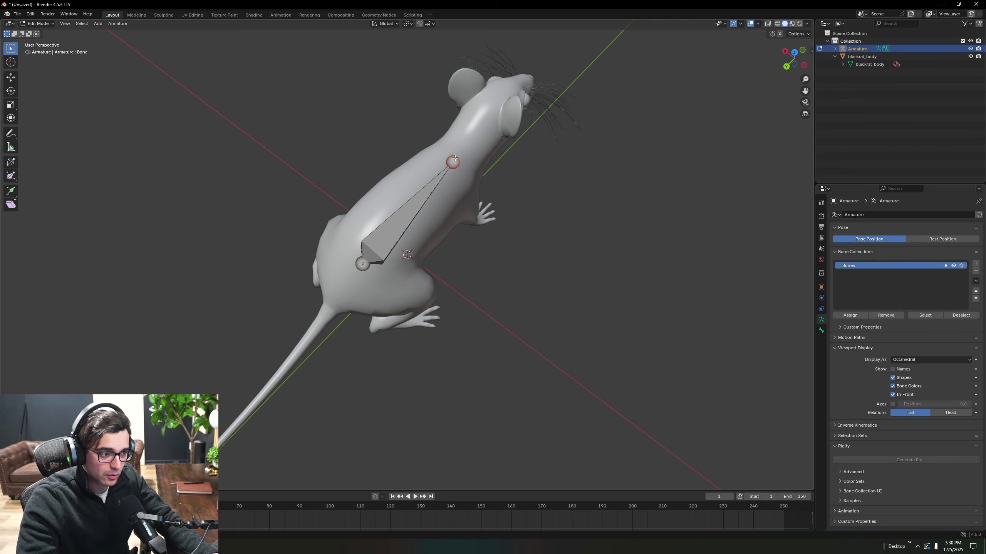
key(e)
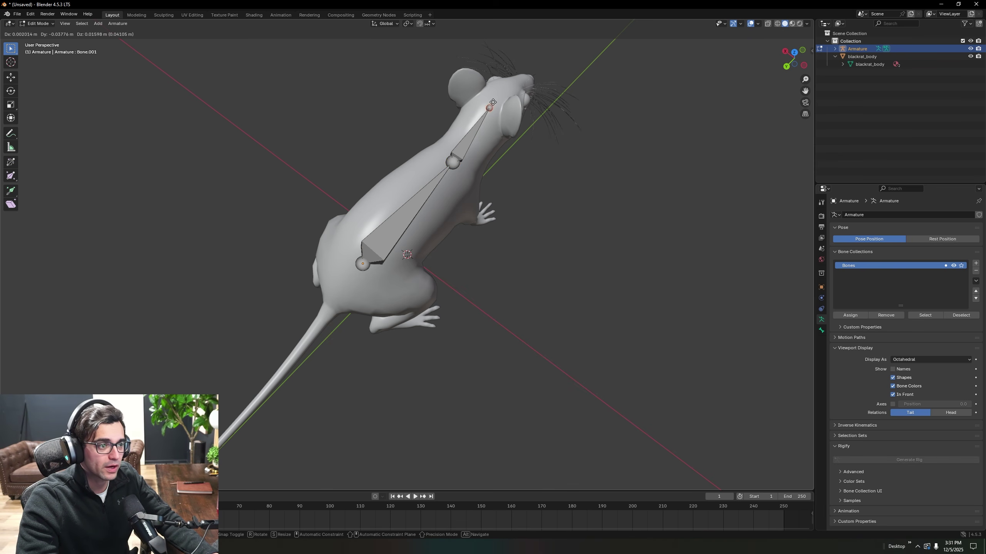
click(512, 93)
right_click(569, 145)
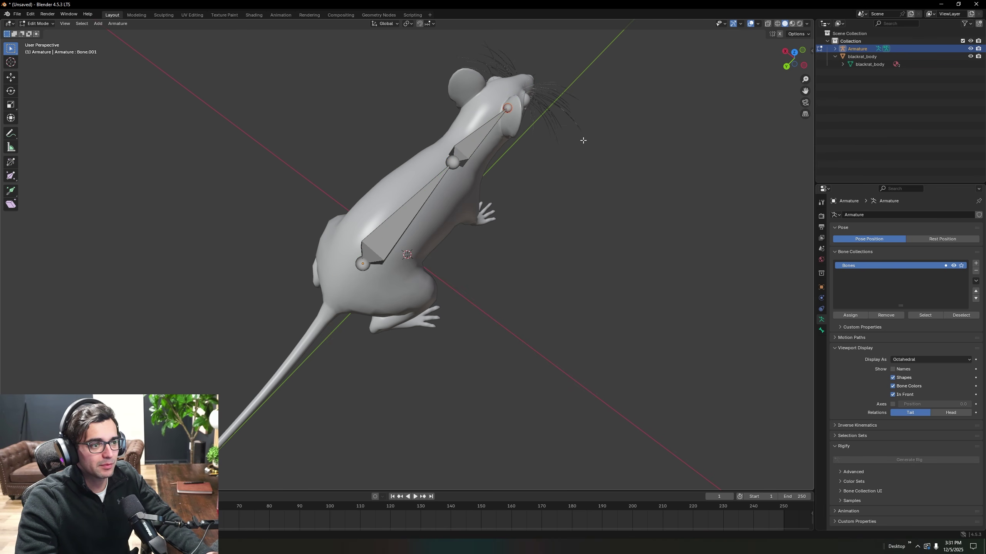
key(ctrl+z)
- In the top view, extrude a second bone about 0.044 m from the spine bone's front joint along the midline into the head
middle_drag(546, 169, 582, 201)
click(796, 64)
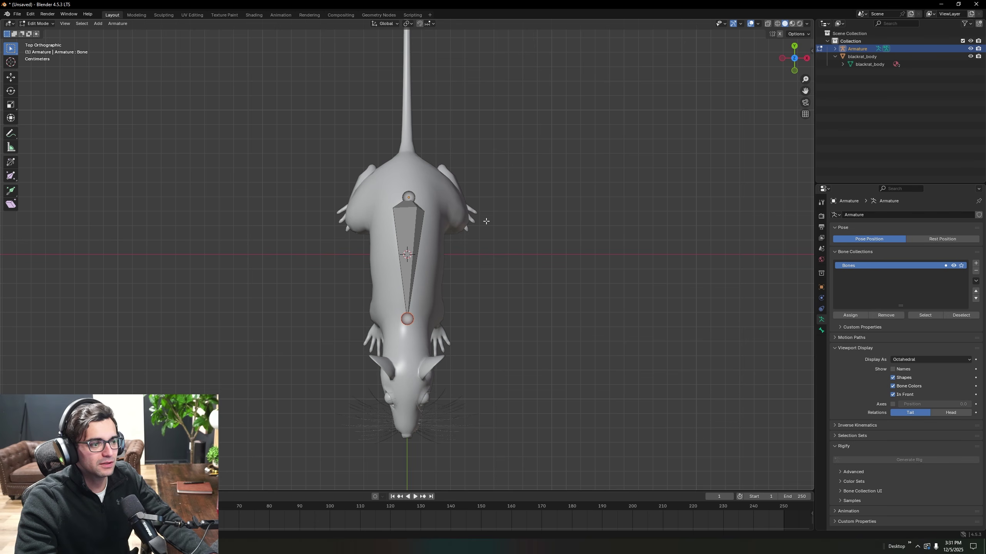
key(e)
click(401, 400)
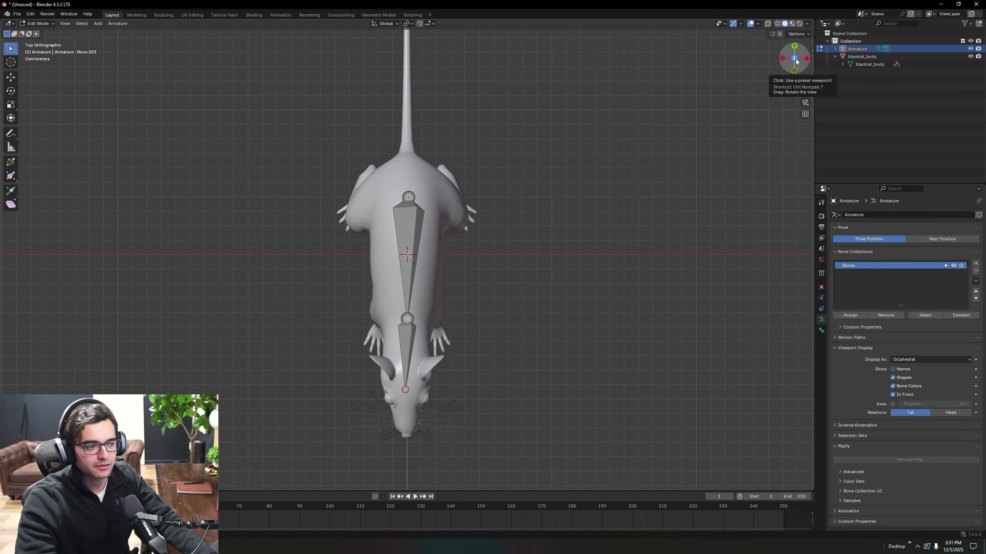
key(g)
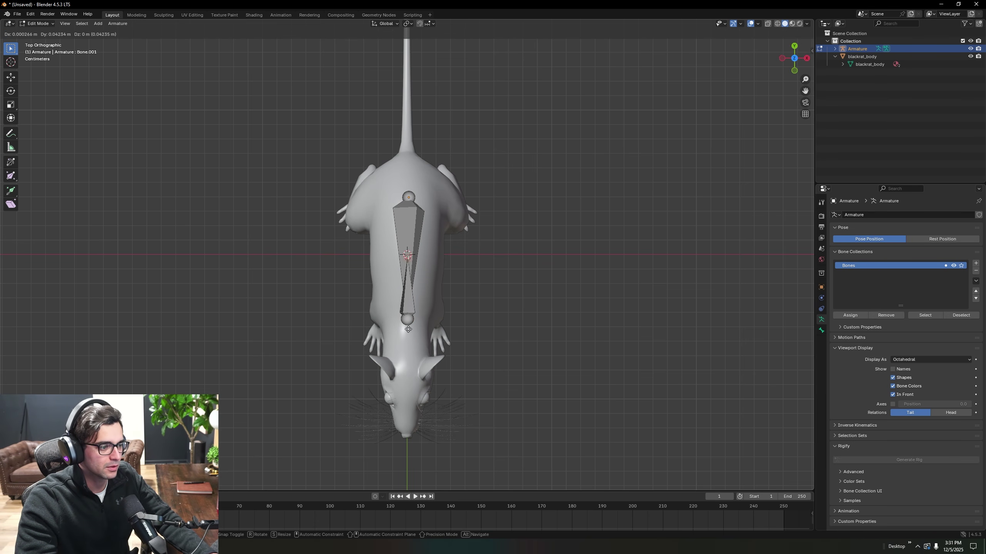
click(417, 361)
key(e)
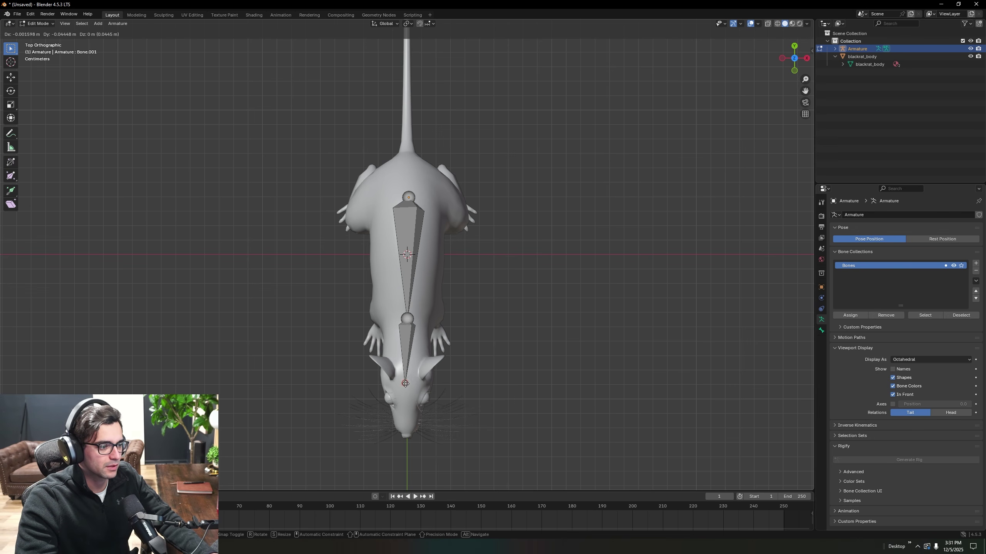
click(406, 382)
- In the right side view, raise the tip of the new bone along the Z axis to the base of the ear
middle_drag(406, 382, 731, 136)
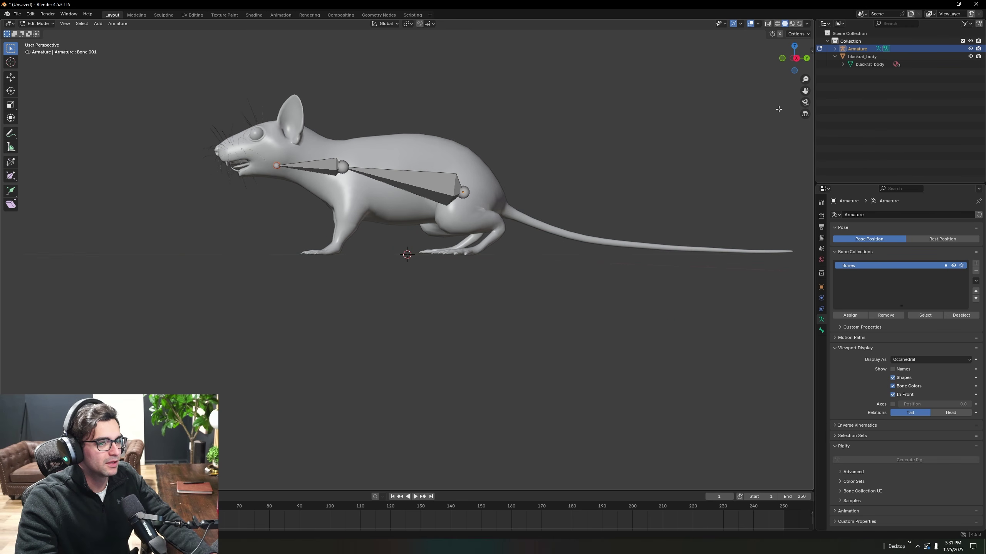
key(KP_3)
key(g)
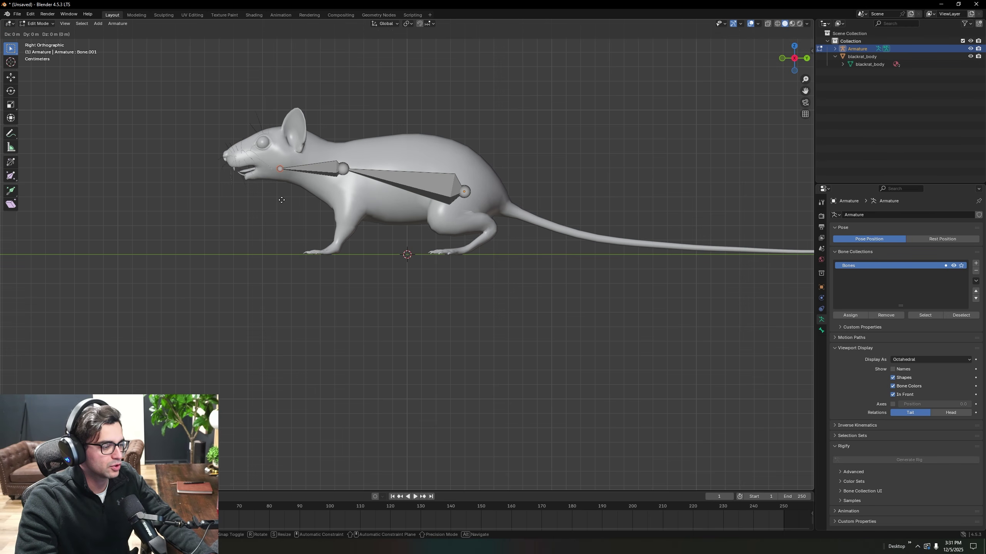
key(z)
click(285, 183)
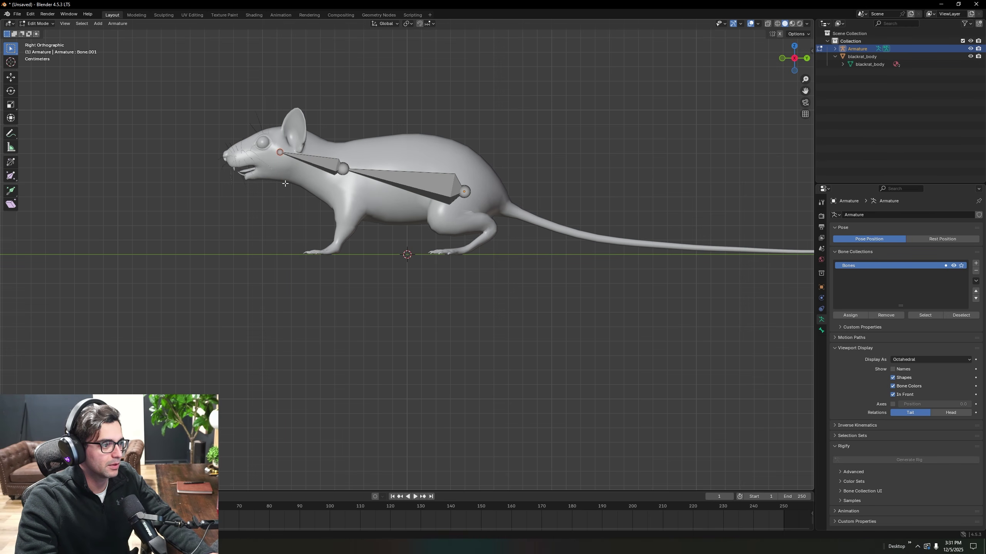
middle_drag(597, 163, 565, 171)
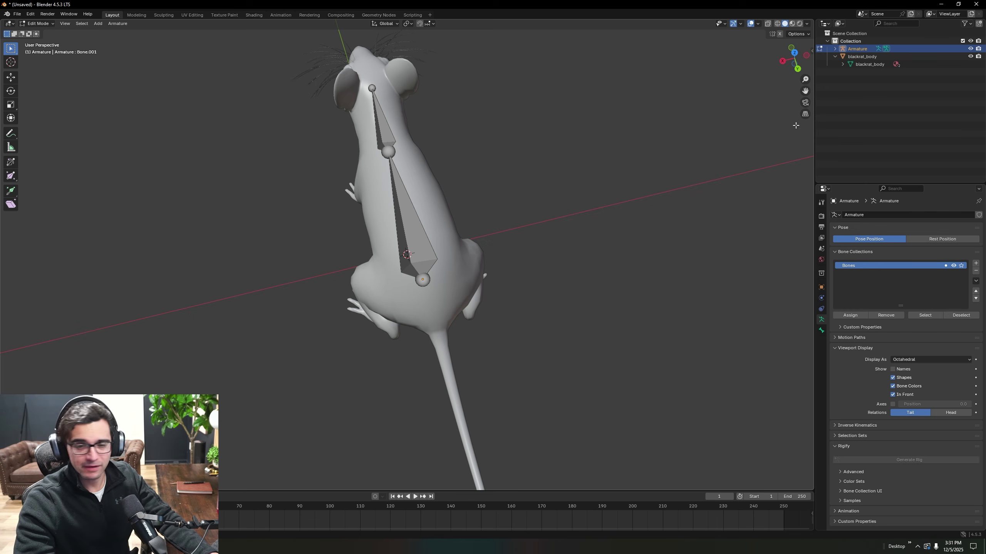
- Return to Object Mode and parent the rat body mesh to the armature with automatic weights
ctrl+click(856, 57)
middle_drag(631, 176, 644, 131)
click(35, 24)
click(58, 15)
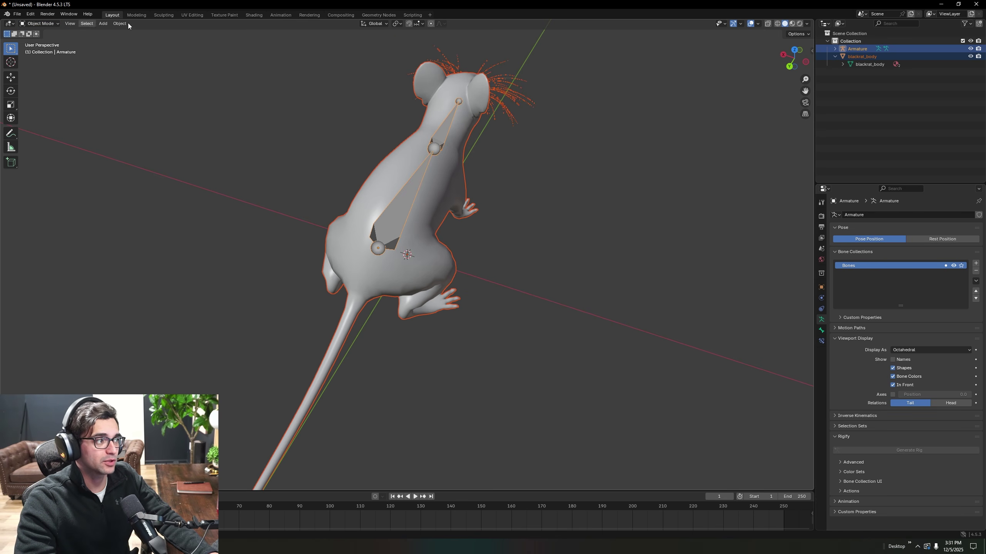
click(856, 49)
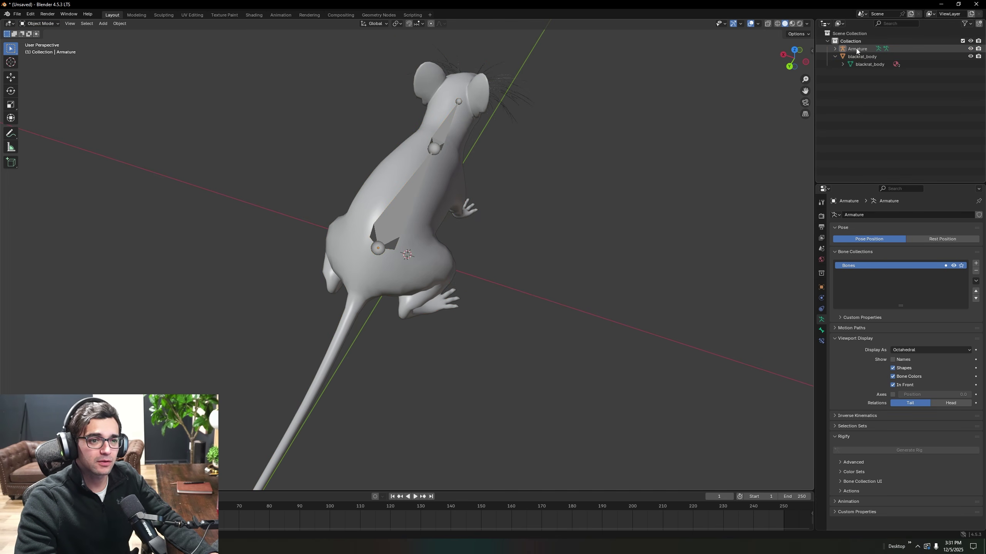
ctrl+click(857, 57)
scroll(536, 117, up, 5)
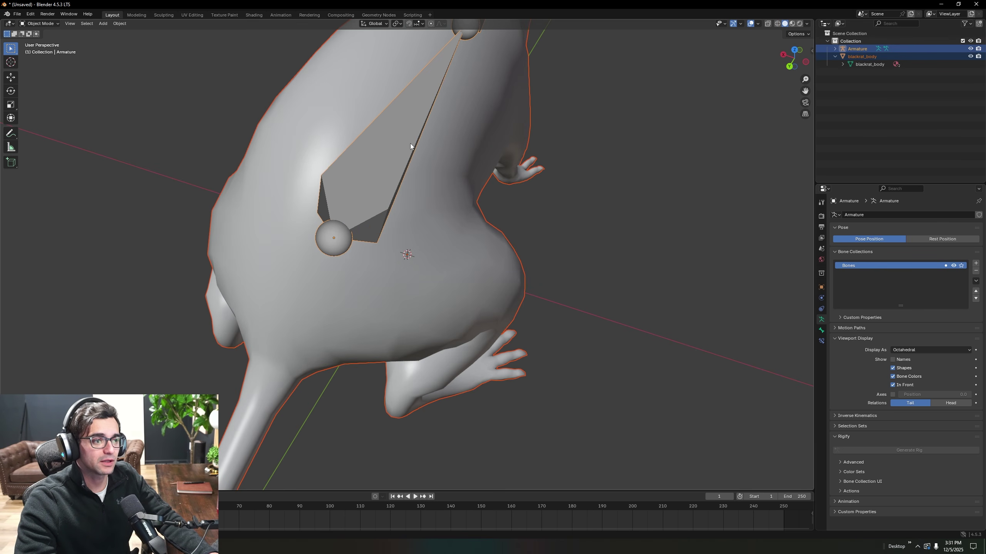
scroll(680, 145, down, 3)
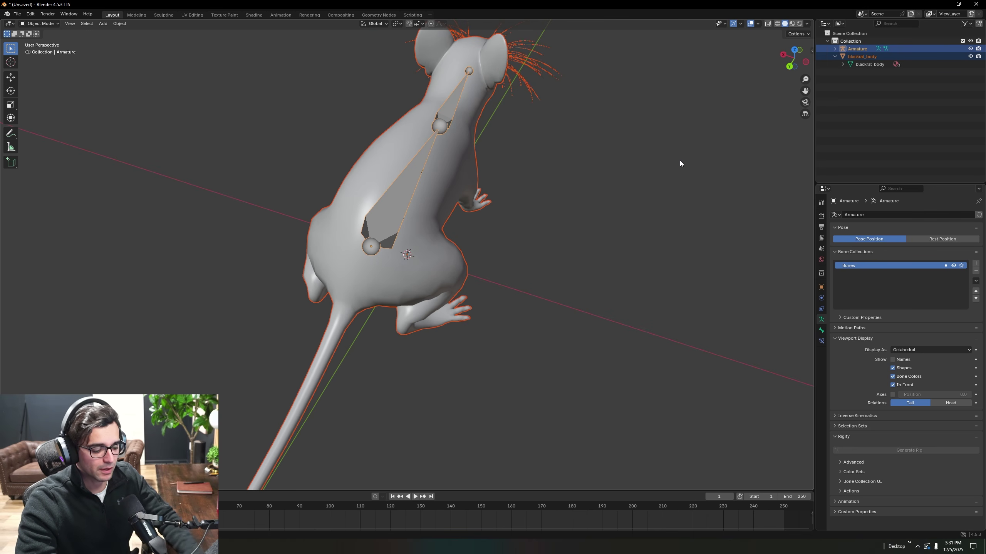
key(ctrl+p)
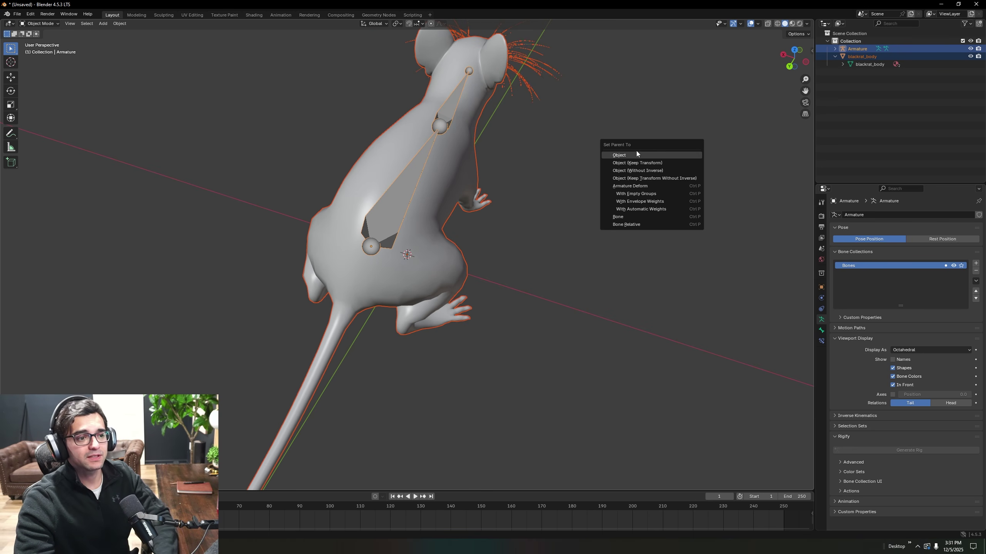
click(644, 210)
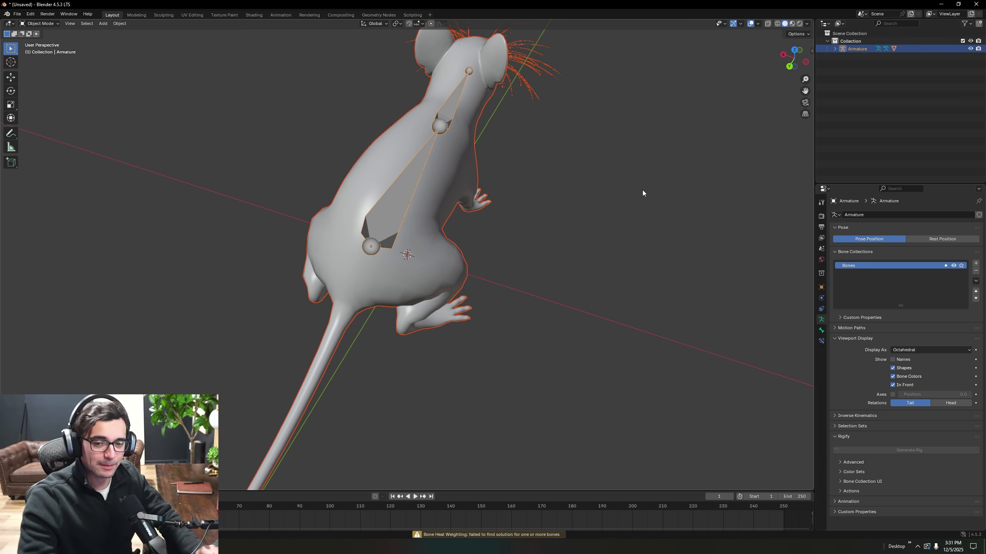
- Try rotating the head bone in Pose Mode to test whether the rat mesh follows, and return to Object Mode
middle_drag(593, 118, 565, 98)
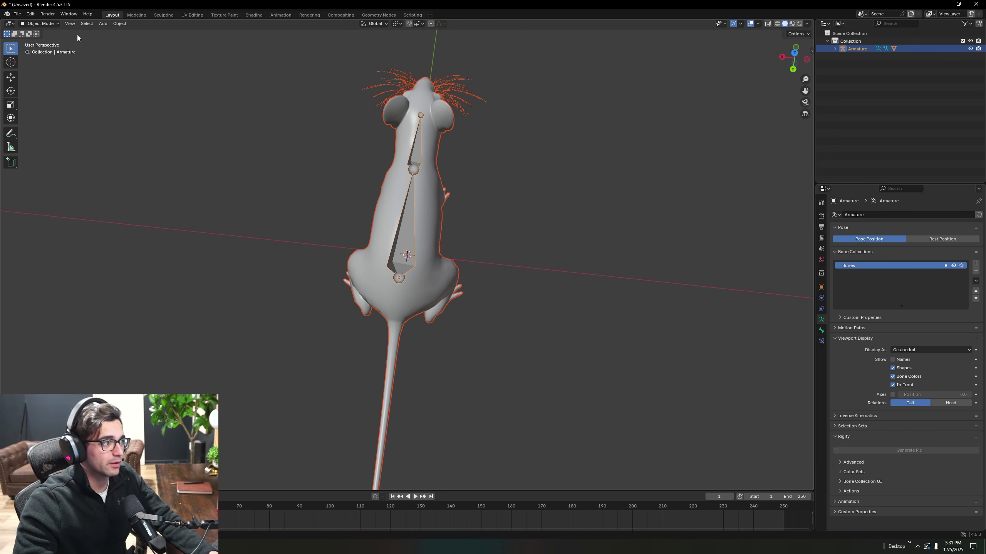
click(40, 50)
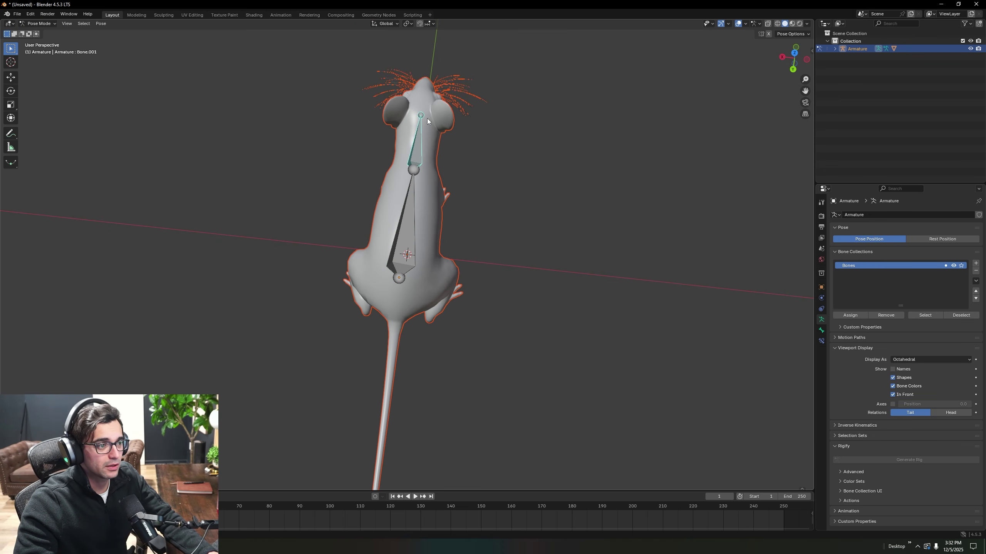
key(r)
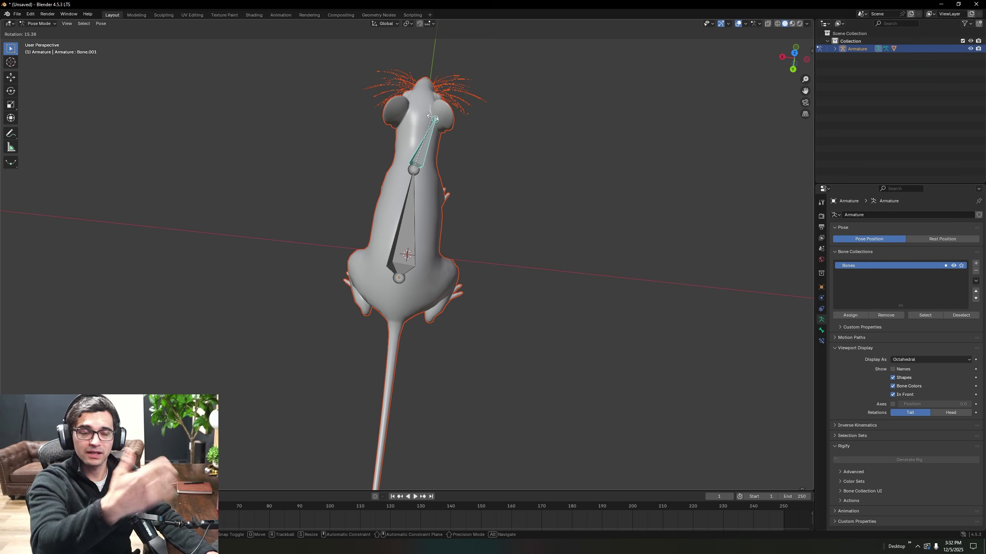
click(441, 109)
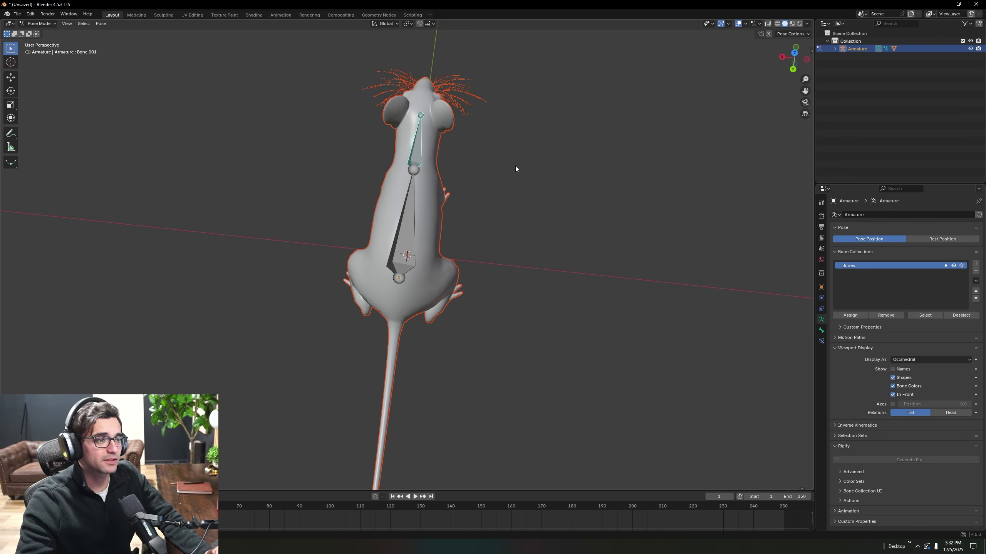
middle_drag(618, 211, 563, 200)
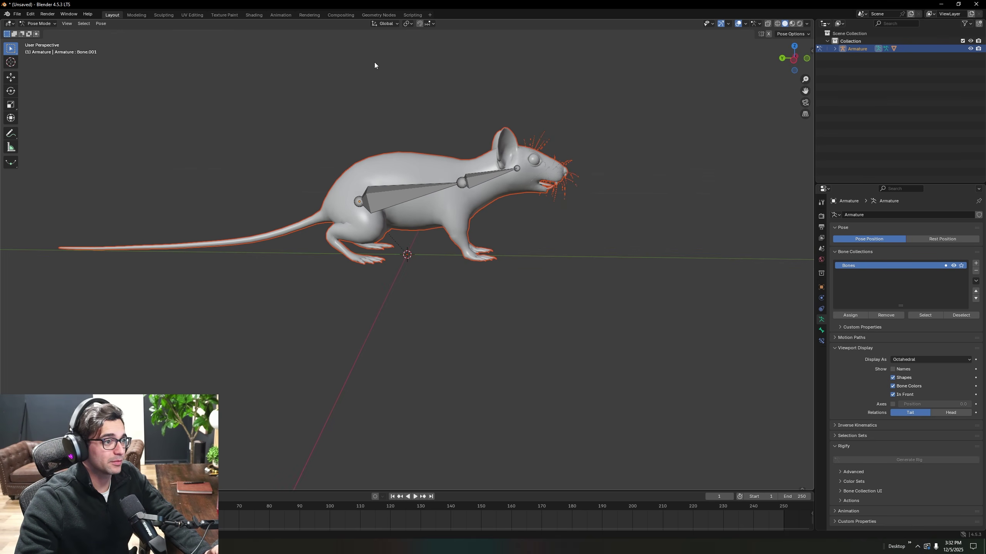
click(39, 23)
click(39, 31)
- Expand the armature's hierarchy to examine the parented body mesh, its modifiers and its vertex groups
click(304, 99)
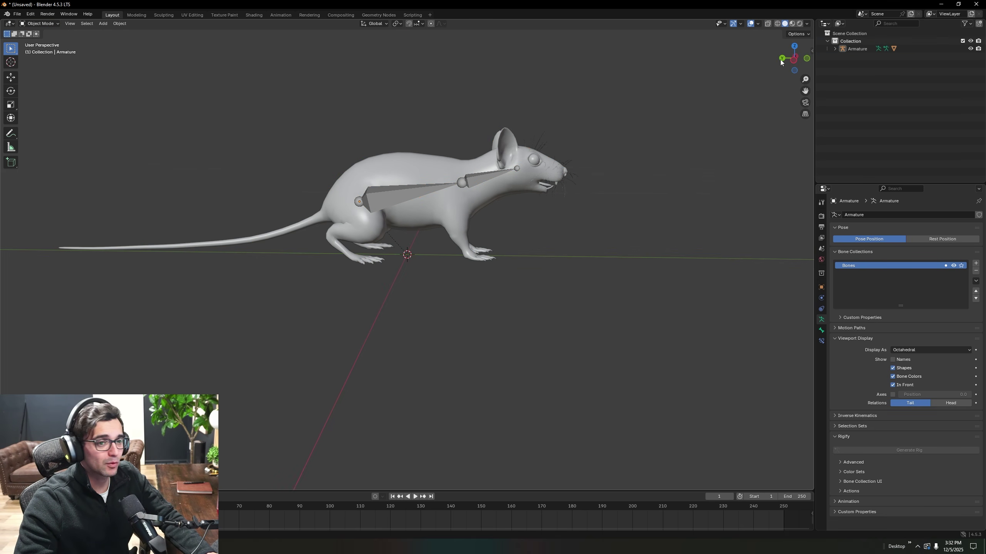
click(860, 50)
click(835, 49)
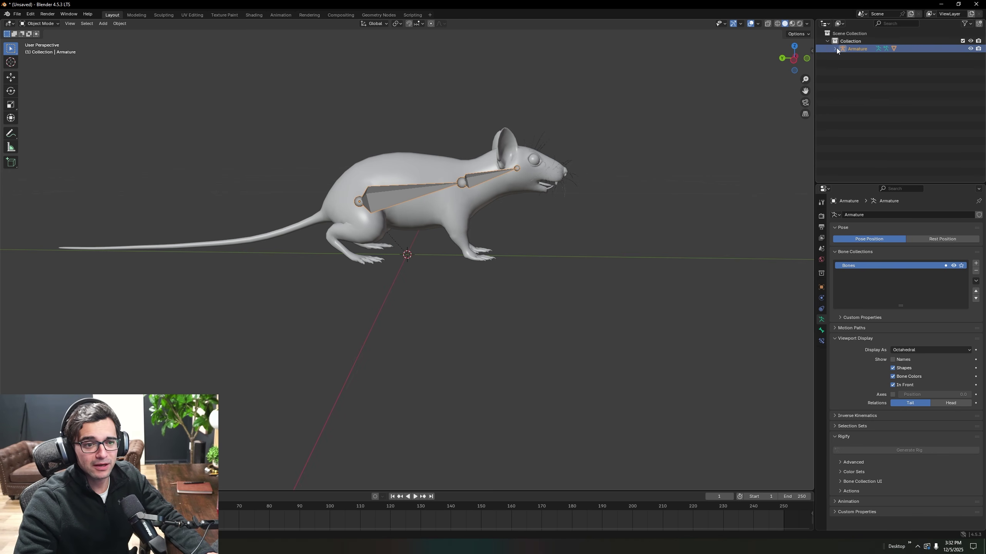
click(835, 49)
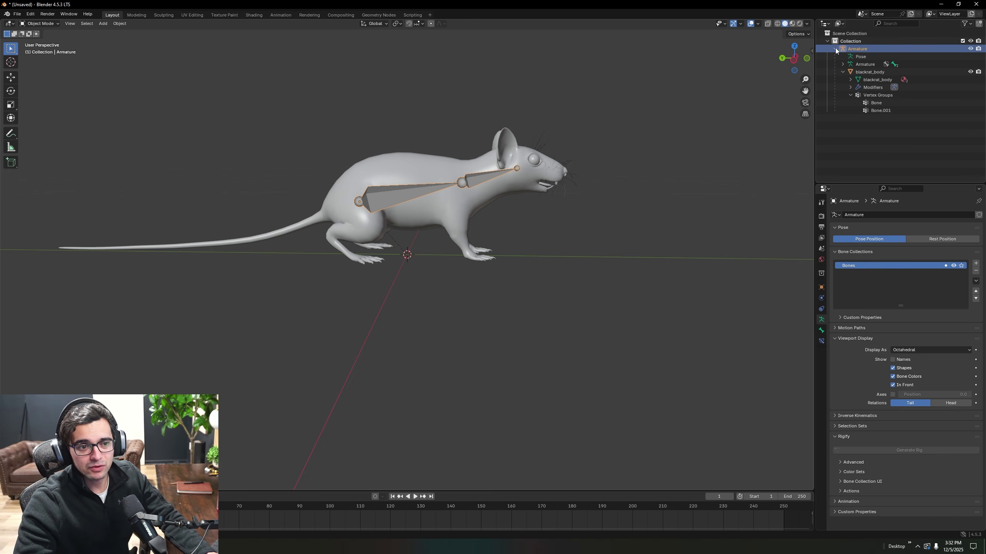
- Select the blackrat_body mesh and switch it to Weight Paint mode
click(870, 72)
click(43, 24)
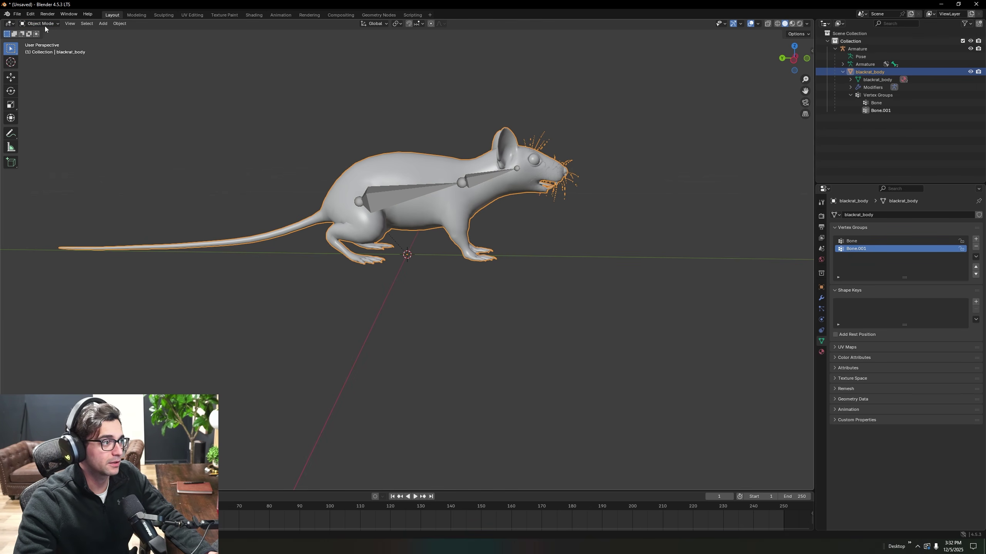
click(48, 25)
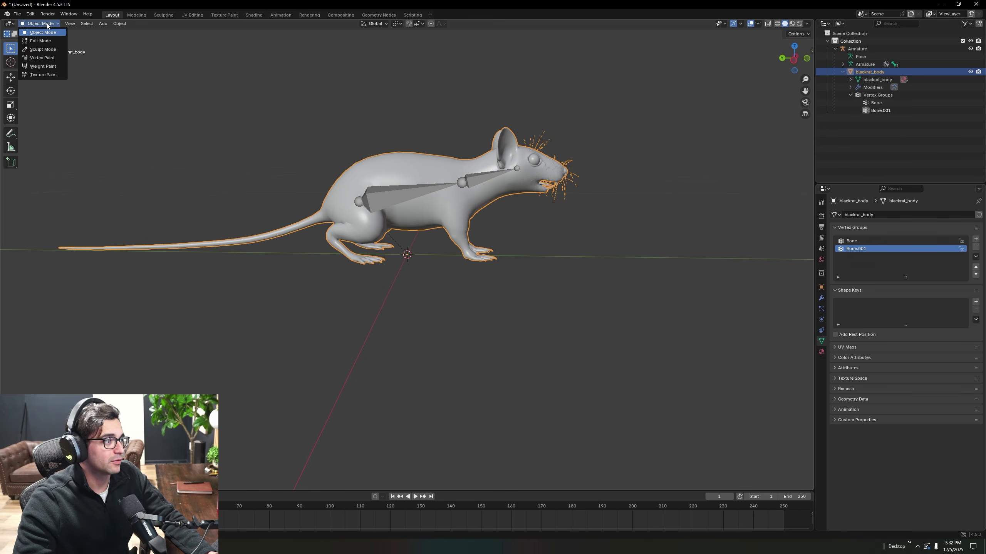
click(41, 67)
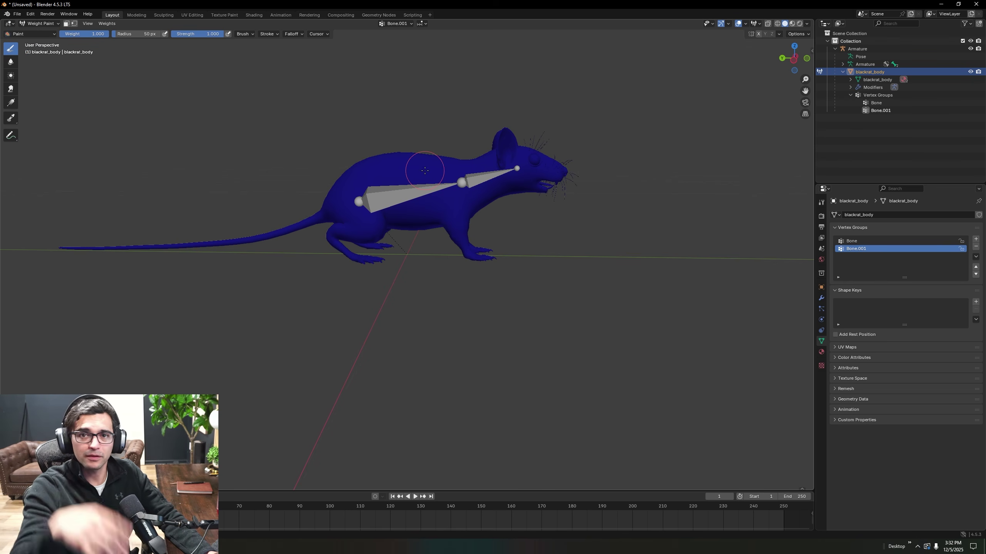
- Compare the painted weights of the Bone and Bone.001 vertex groups, and return the mesh to Object Mode
click(410, 24)
click(378, 41)
click(380, 48)
click(378, 40)
click(381, 48)
click(378, 41)
click(379, 49)
click(379, 41)
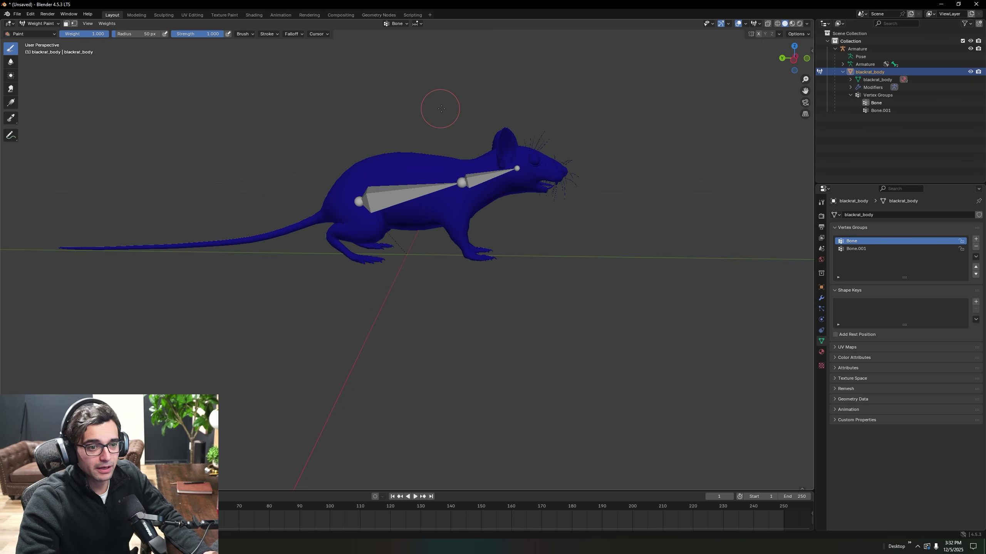
click(842, 72)
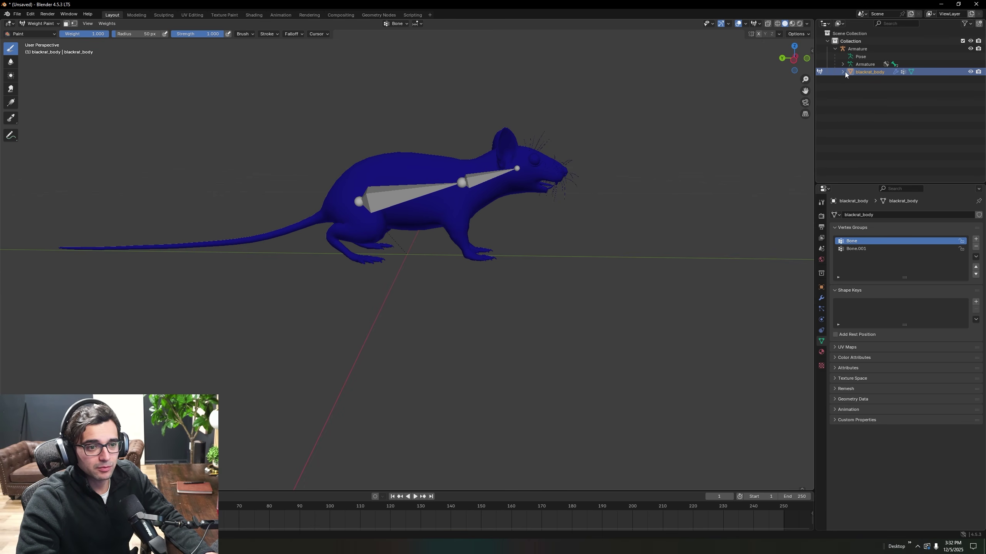
click(43, 24)
click(39, 32)
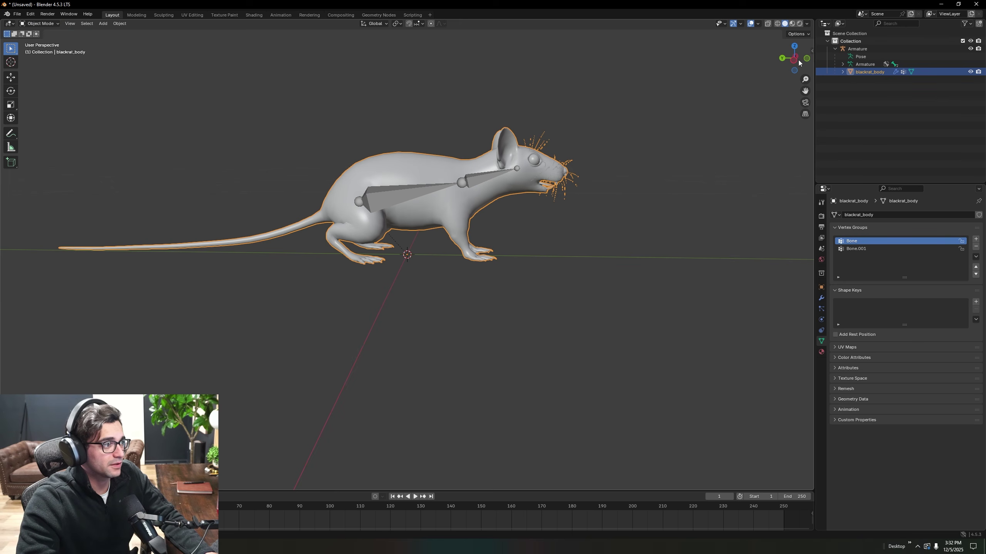
- Expand the armature's bone hierarchy and rename the root bone as Body
click(847, 64)
click(843, 64)
click(850, 72)
click(869, 73)
double_click(869, 72)
text(Body)
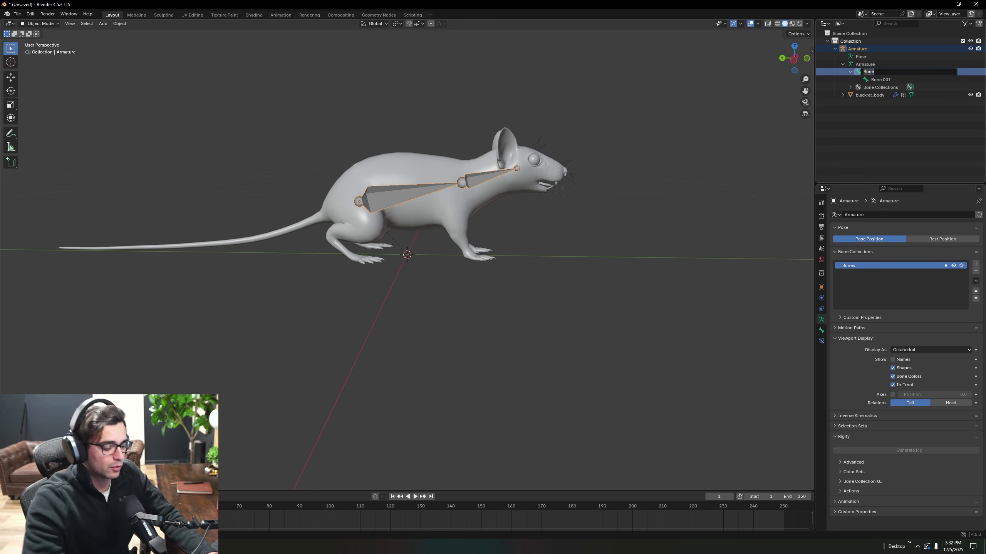
- Rename the child bone as Head and collapse the armature's bone hierarchy
click(878, 79)
double_click(878, 79)
text(Head)
key(Return)
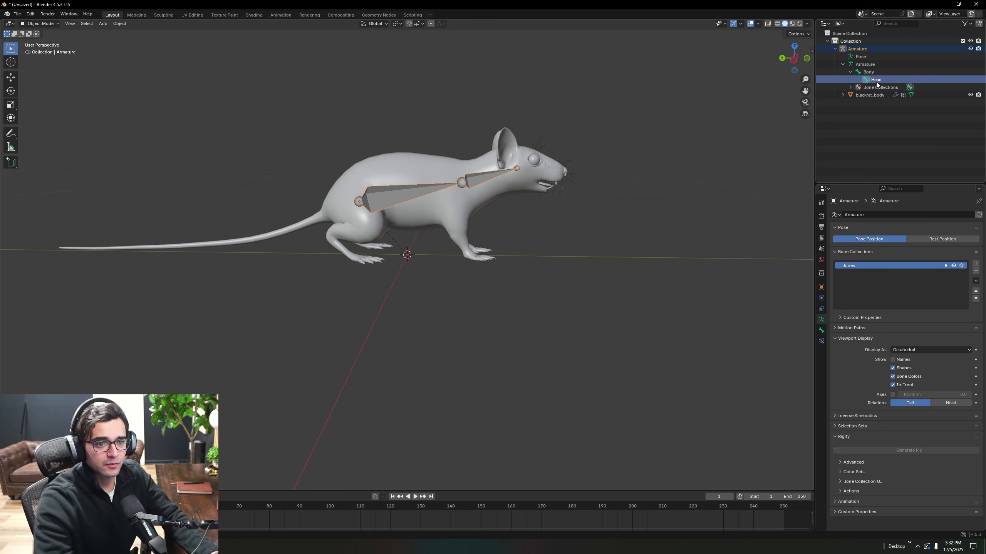
click(849, 88)
click(851, 72)
click(843, 64)
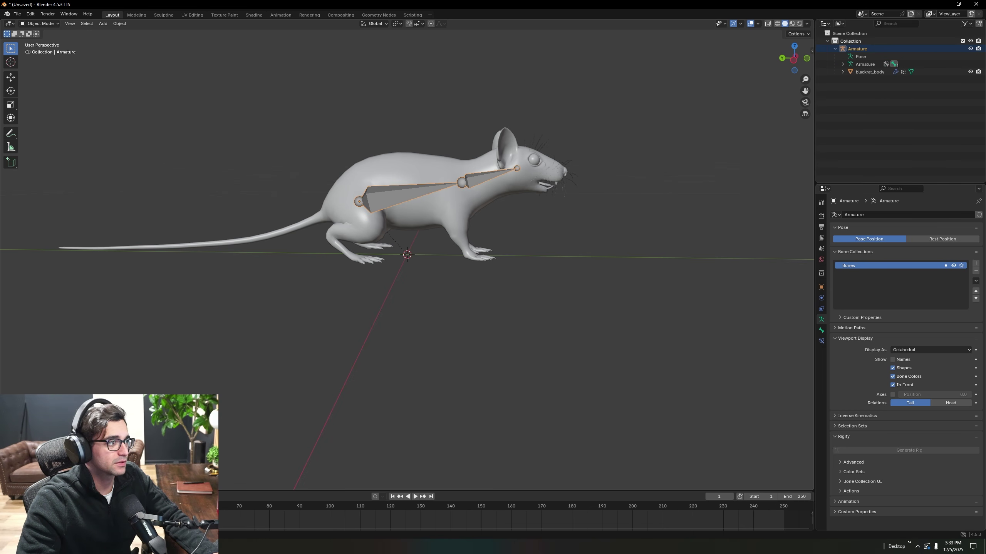
- In Weight Paint mode, paint the Body vertex group at weight 1.000 over the near side of the rat's tail, hindquarters and torso
click(417, 167)
click(56, 24)
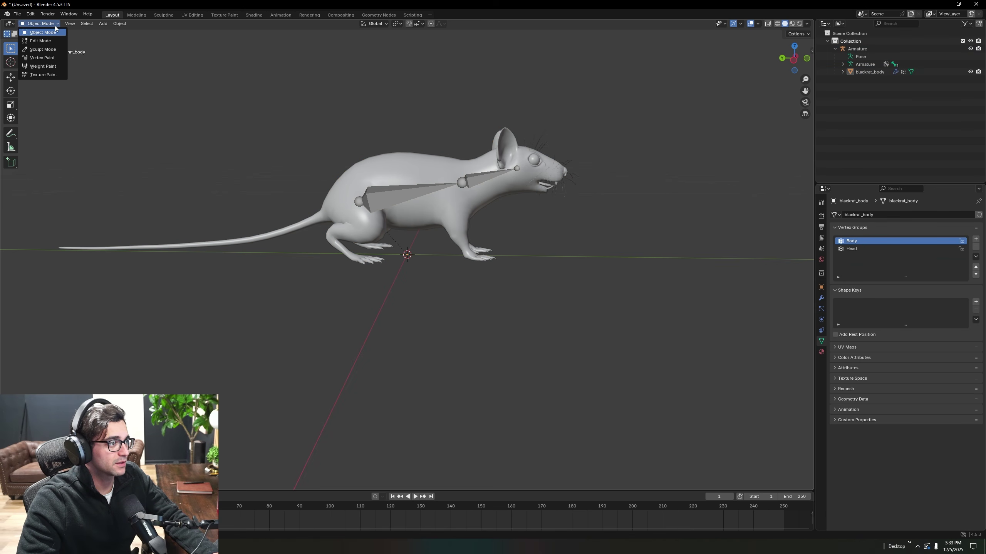
click(43, 66)
click(397, 24)
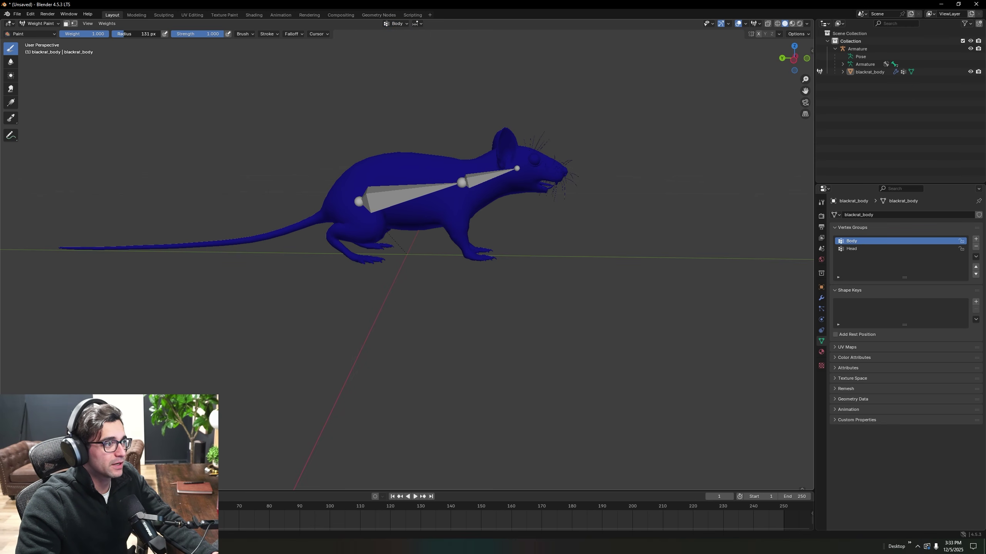
mouse_move(396, 177)
mouse_down()
mouse_move(361, 186)
mouse_move(326, 244)
mouse_move(387, 228)
mouse_move(172, 230)
mouse_move(33, 249)
mouse_move(99, 231)
mouse_move(278, 238)
mouse_move(84, 246)
mouse_move(385, 158)
mouse_move(346, 170)
mouse_move(356, 259)
mouse_move(391, 233)
mouse_up()
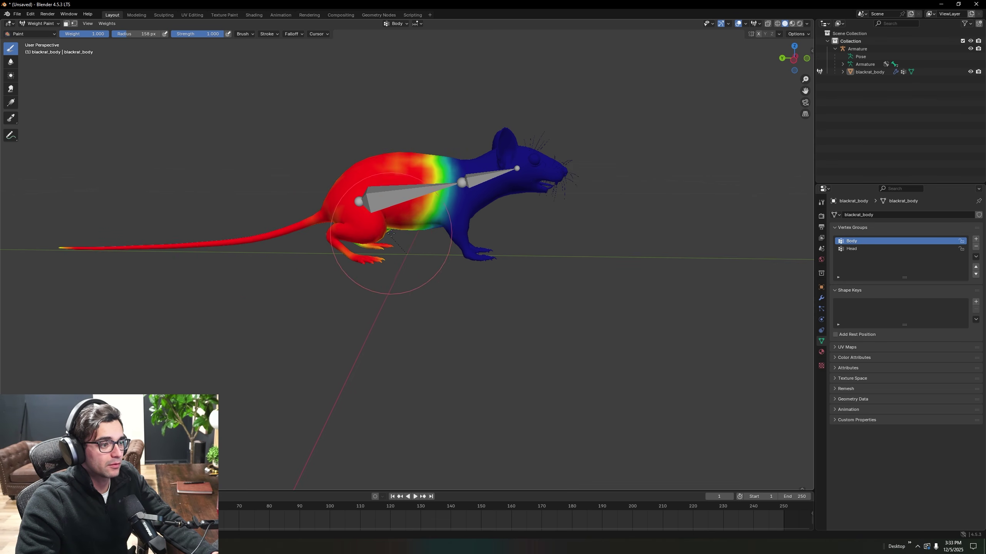
- Extend the Body group's full weight over the rat's other side, its belly and all its legs
middle_drag(392, 236, 407, 253)
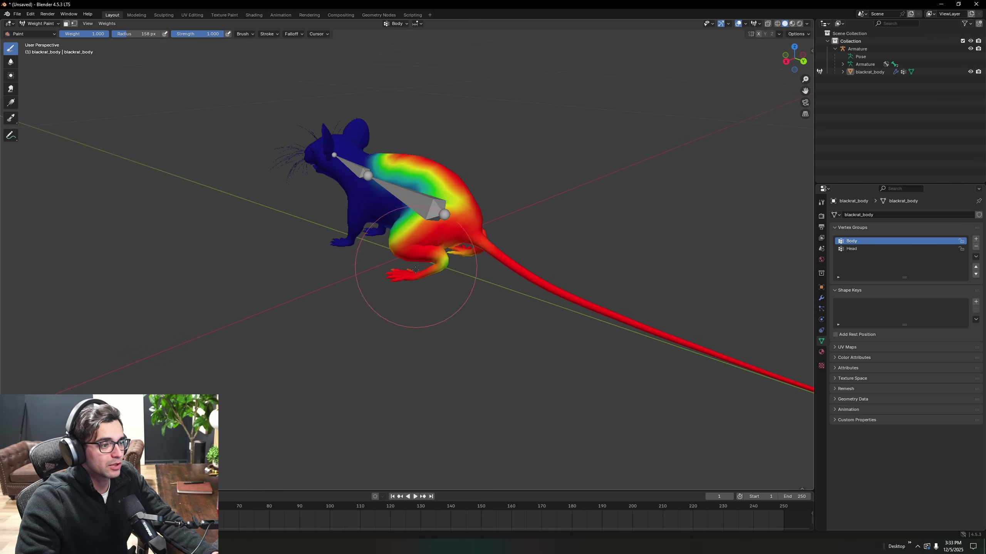
mouse_move(435, 271)
mouse_down()
mouse_move(423, 201)
mouse_move(377, 206)
mouse_move(371, 183)
mouse_move(374, 227)
mouse_up()
mouse_move(374, 227)
middle_down()
mouse_move(458, 233)
mouse_move(407, 264)
middle_up()
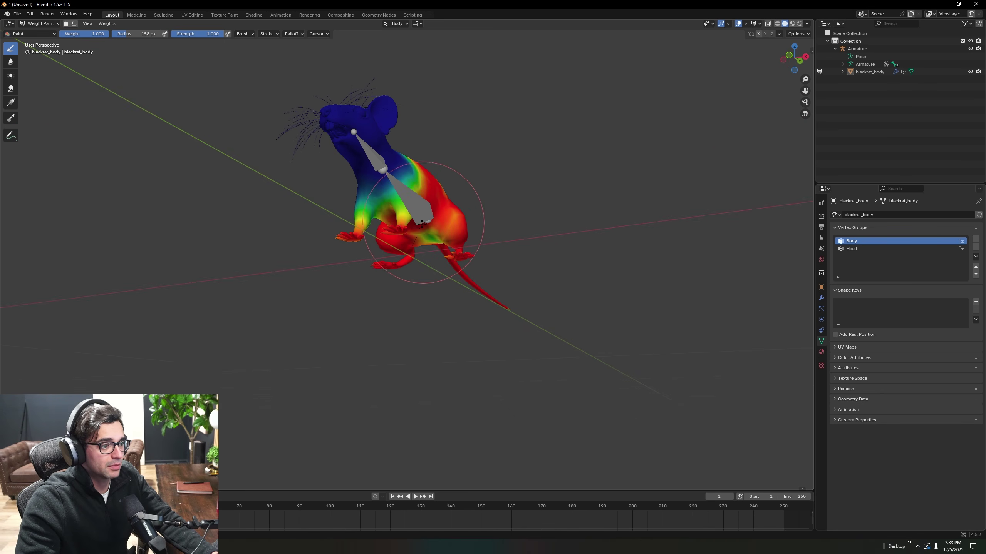
mouse_move(433, 251)
mouse_down()
mouse_move(380, 237)
mouse_move(405, 227)
mouse_move(369, 188)
mouse_up()
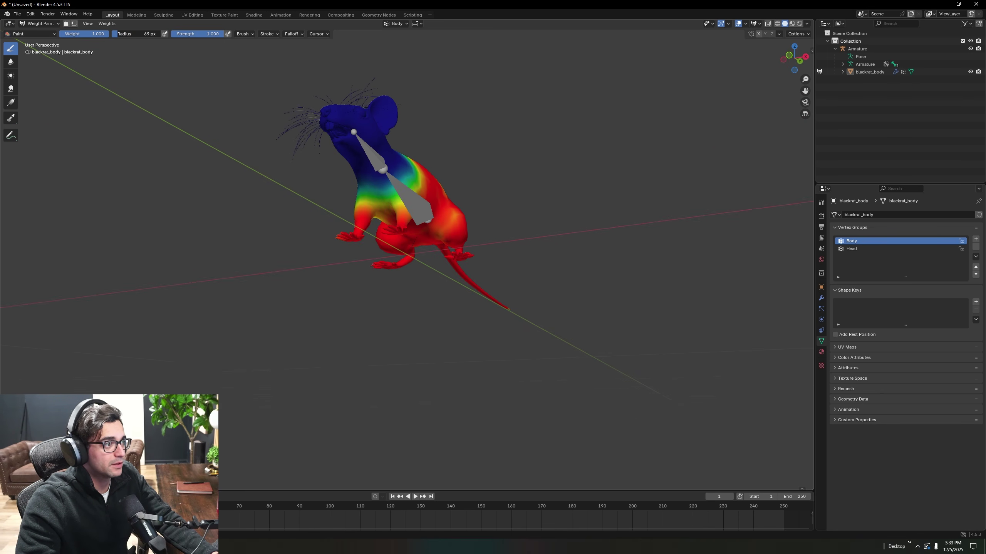
- Fill the Body group's remaining weak areas around the shoulders, chest, flanks and back at full weight, using a smaller brush for the shoulder edge
middle_drag(435, 198, 485, 202)
scroll(388, 175, up, 4)
mouse_move(310, 89)
mouse_down()
mouse_move(310, 187)
mouse_move(301, 97)
mouse_move(287, 156)
mouse_move(306, 218)
mouse_move(330, 202)
mouse_up()
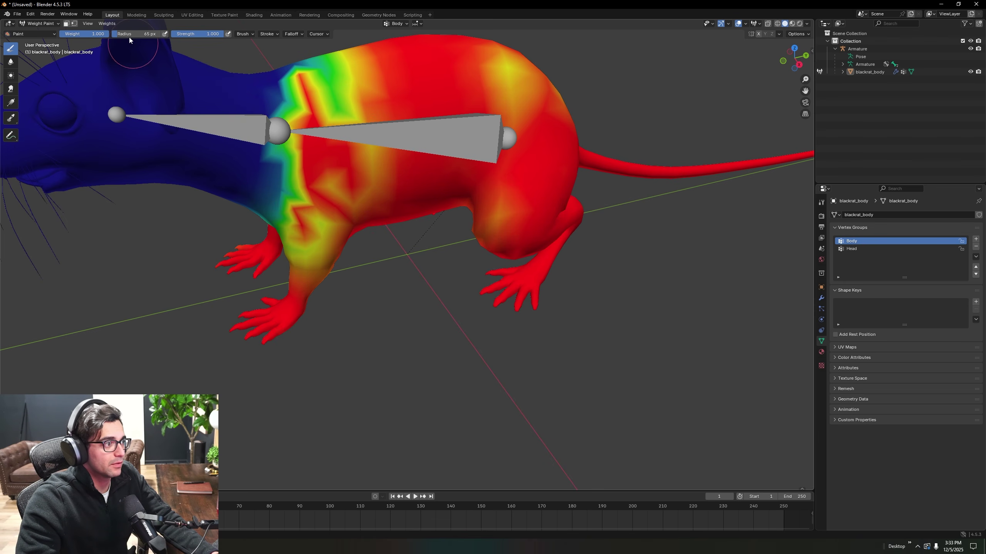
mouse_move(351, 72)
mouse_down()
mouse_move(338, 101)
mouse_move(334, 202)
mouse_move(287, 232)
mouse_move(303, 166)
mouse_up()
middle_drag(303, 166, 501, 195)
mouse_move(501, 195)
mouse_down()
mouse_move(528, 202)
mouse_move(473, 182)
mouse_move(517, 103)
mouse_up()
mouse_move(504, 148)
middle_down()
mouse_move(451, 188)
mouse_move(443, 176)
mouse_move(323, 221)
middle_up()
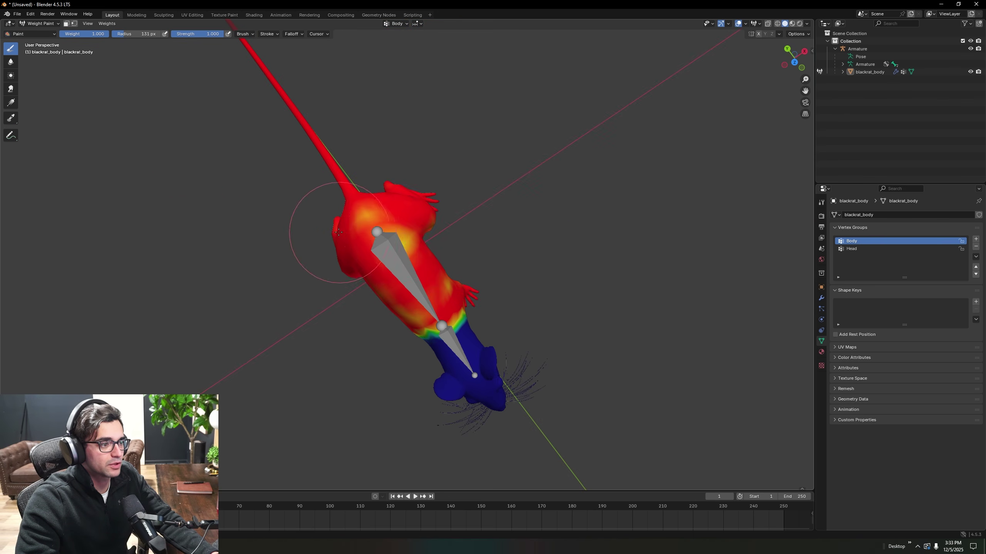
middle_drag(447, 282, 471, 250)
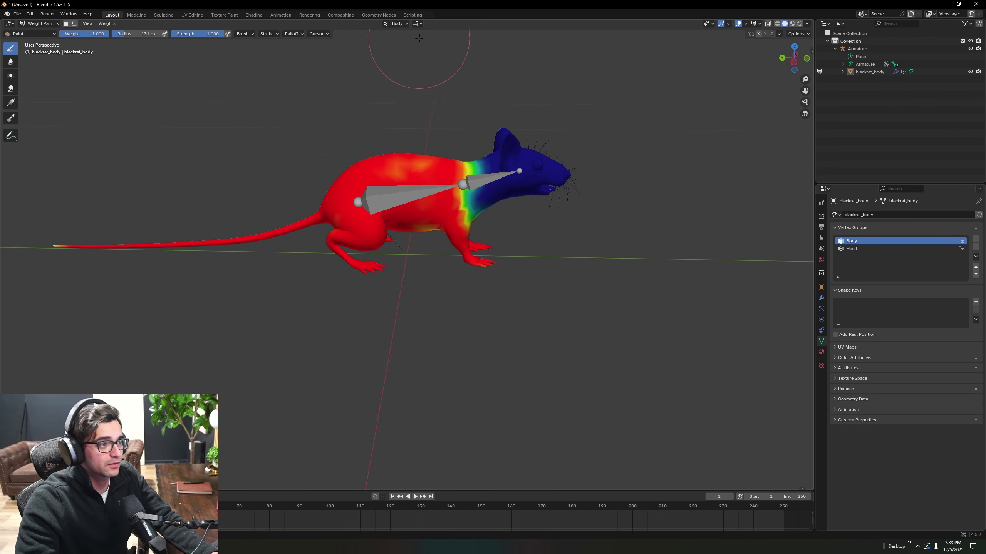
- Make Head the active vertex group and paint weight 1.000 over the rat's snout and the underside of its head
click(400, 25)
click(388, 48)
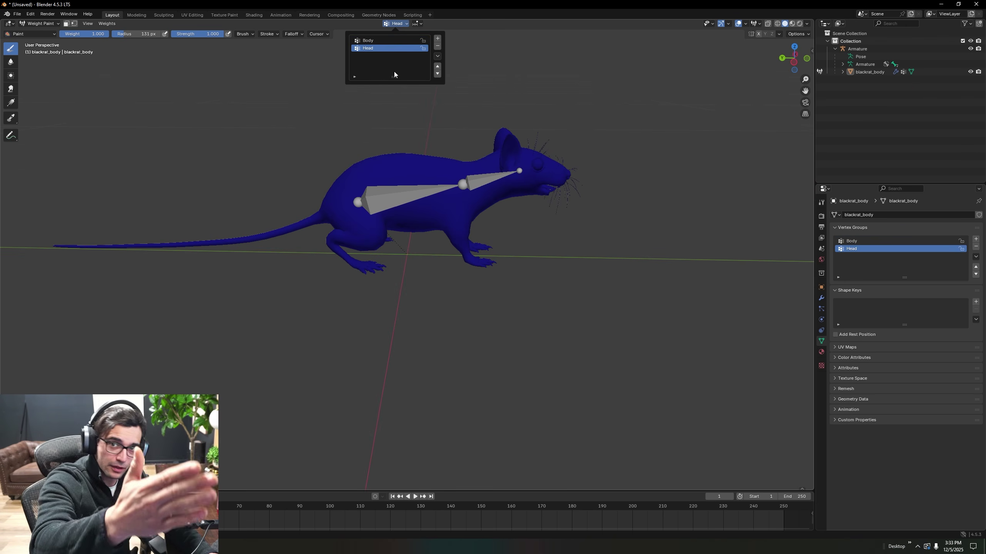
click(369, 41)
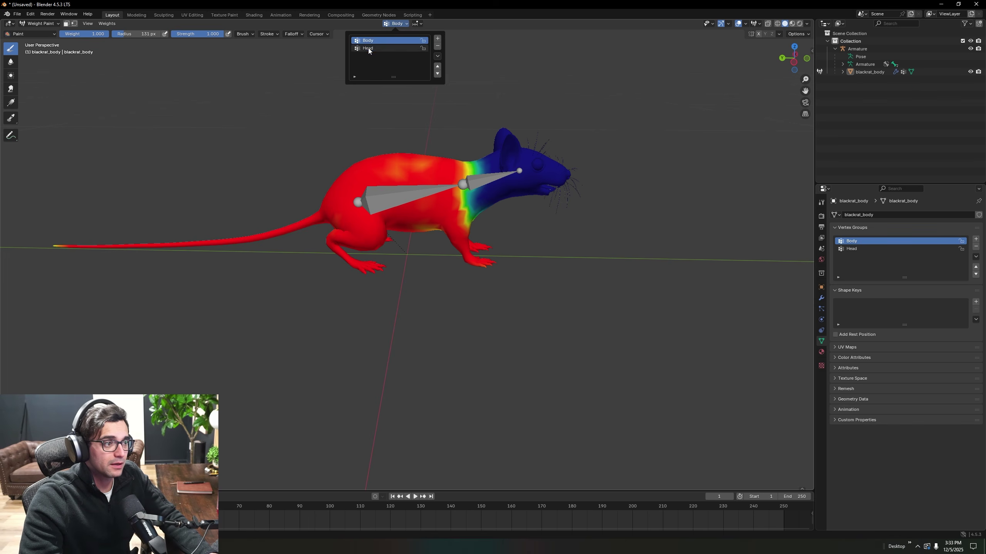
click(368, 49)
middle_drag(568, 150, 361, 255)
click(294, 158)
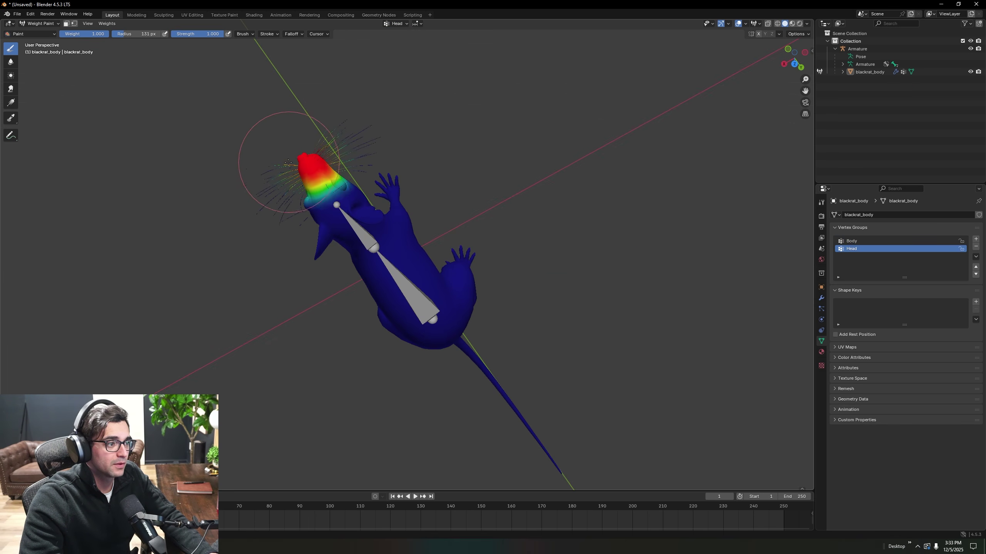
mouse_move(374, 138)
mouse_down()
mouse_move(298, 167)
mouse_move(279, 186)
mouse_move(287, 194)
mouse_move(338, 148)
mouse_up()
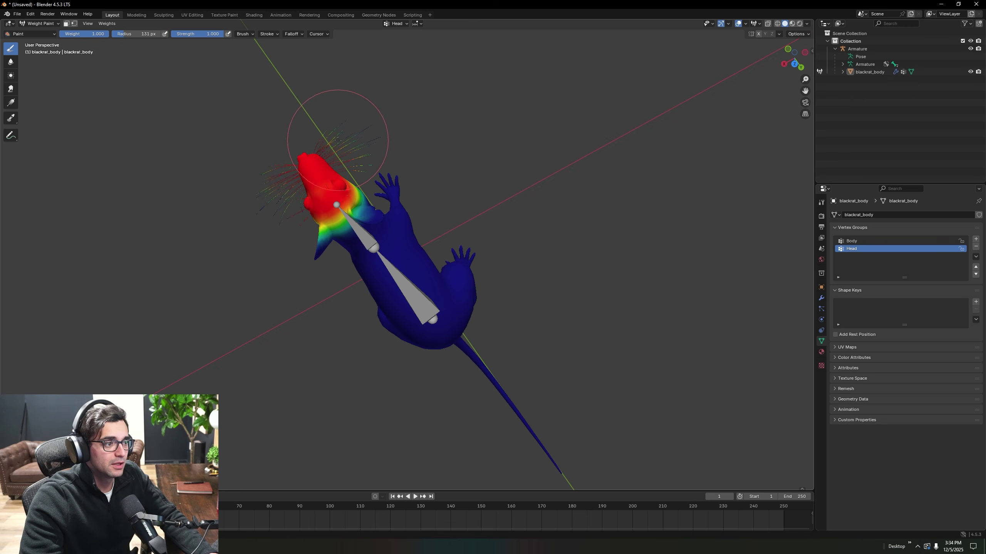
- Paint the rest of the rat's head, including both ears, at full weight for the Head group up to the neck
middle_drag(347, 177, 477, 171)
scroll(446, 155, up, 5)
scroll(466, 186, down, 4)
middle_drag(462, 209, 678, 92)
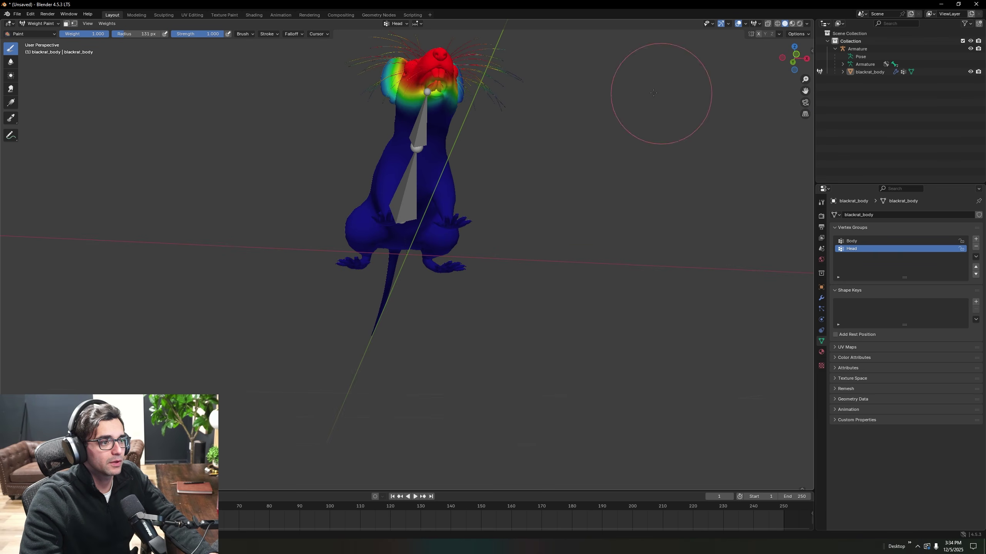
middle_drag(389, 75, 214, 74)
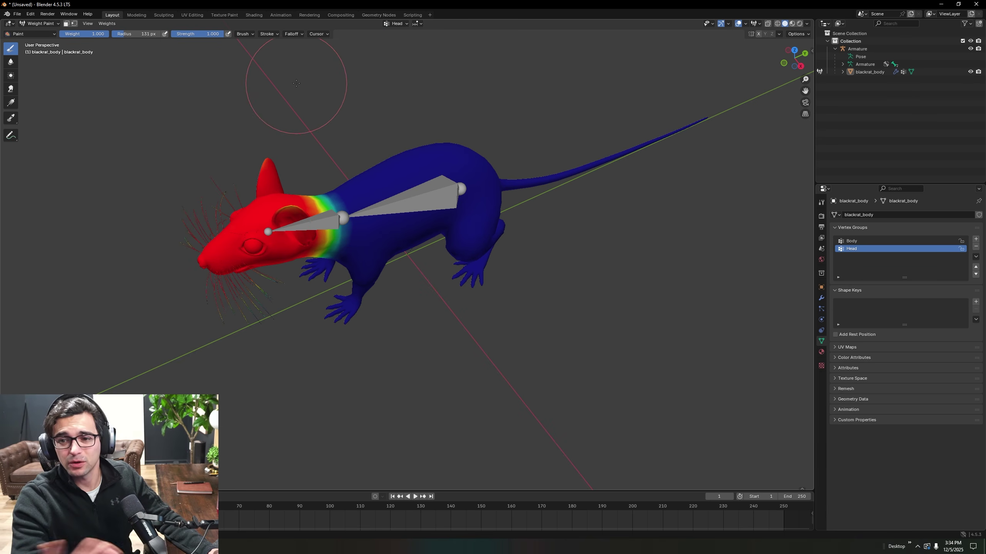
- Make Body the active vertex group again and return the mesh to Object Mode
click(396, 24)
click(380, 39)
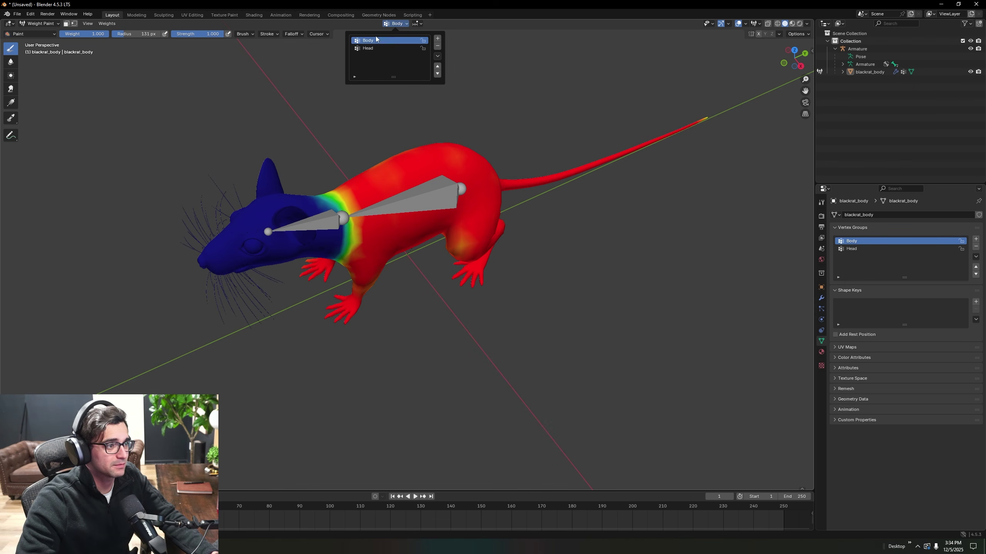
click(39, 24)
click(39, 32)
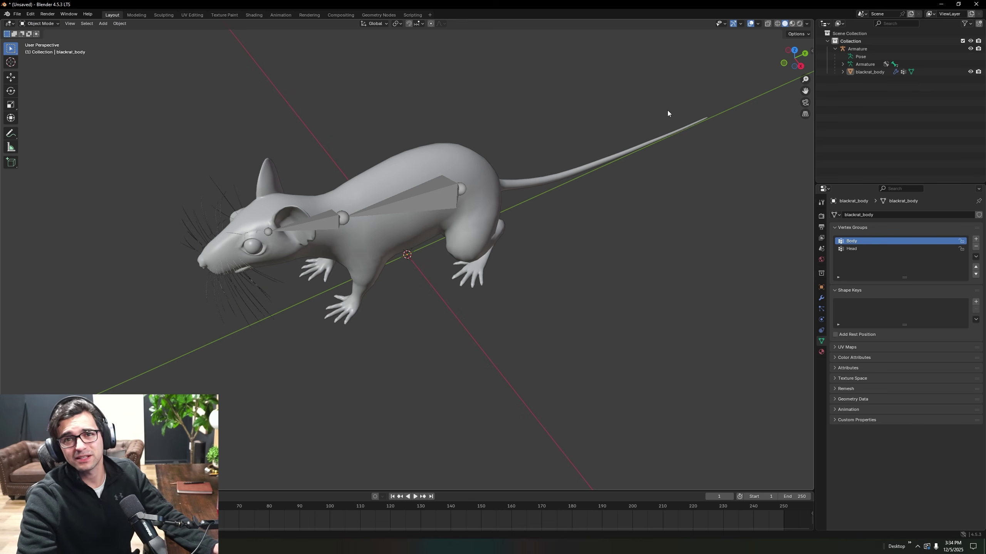
- Try rotating the armature's Head bone in Pose Mode, viewed from above, to test the head's deformation
click(858, 49)
click(46, 24)
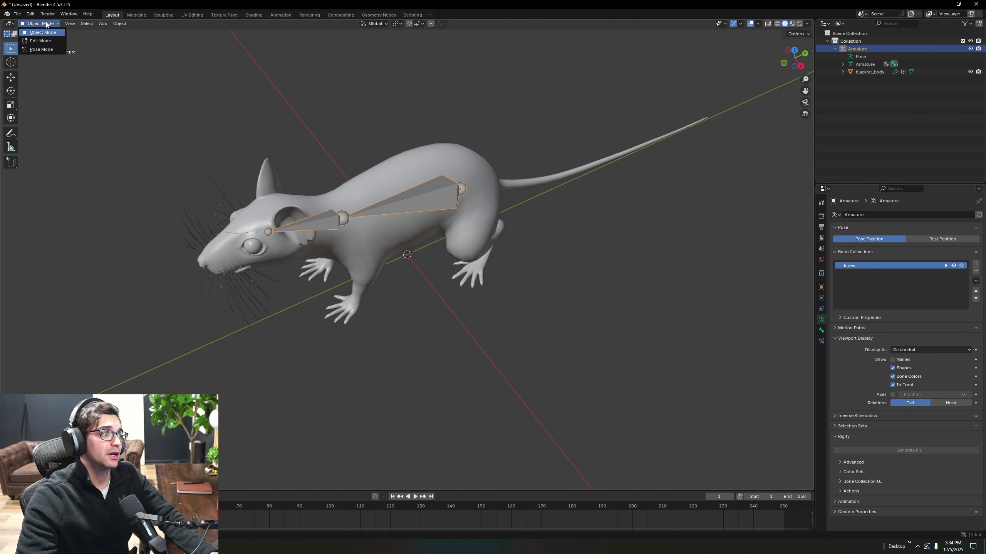
click(62, 49)
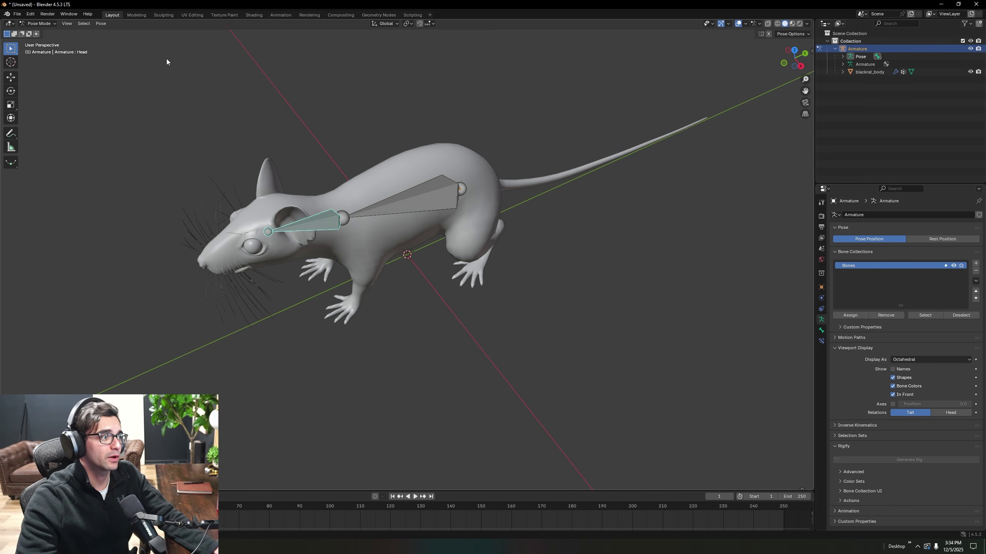
click(40, 50)
middle_drag(507, 149, 382, 96)
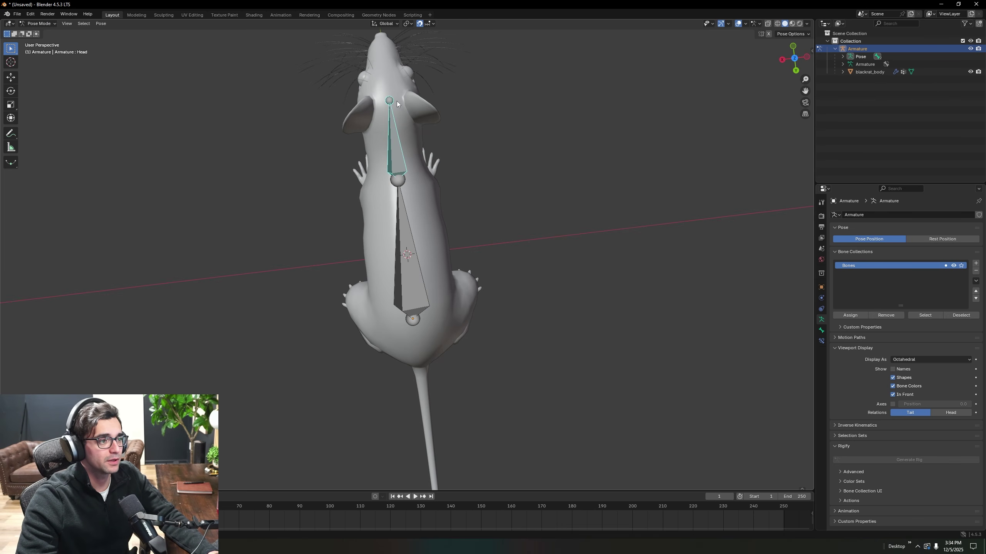
key(r)
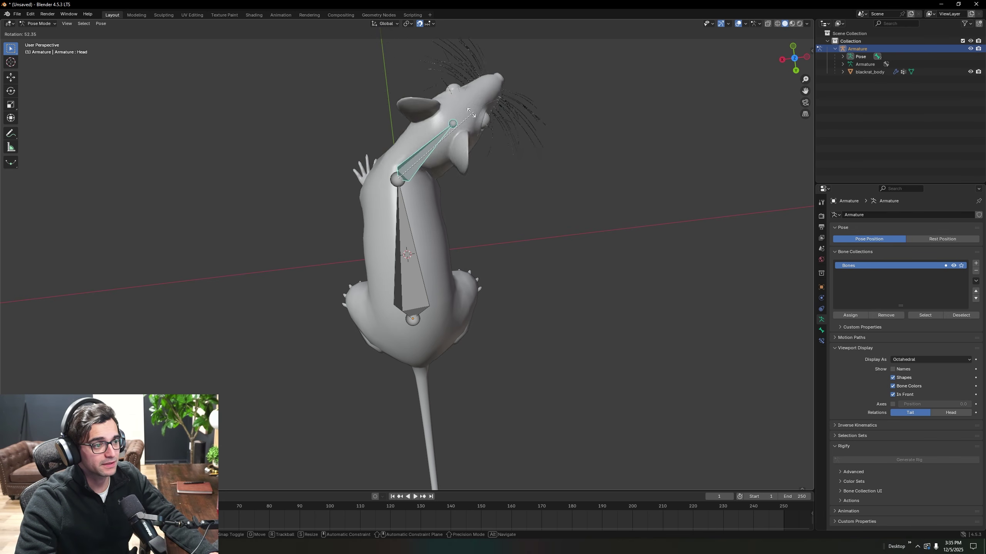
key(Escape)
- Try rotating the Body bone to test whether the whole rat follows, and deselect the bones
click(411, 320)
key(r)
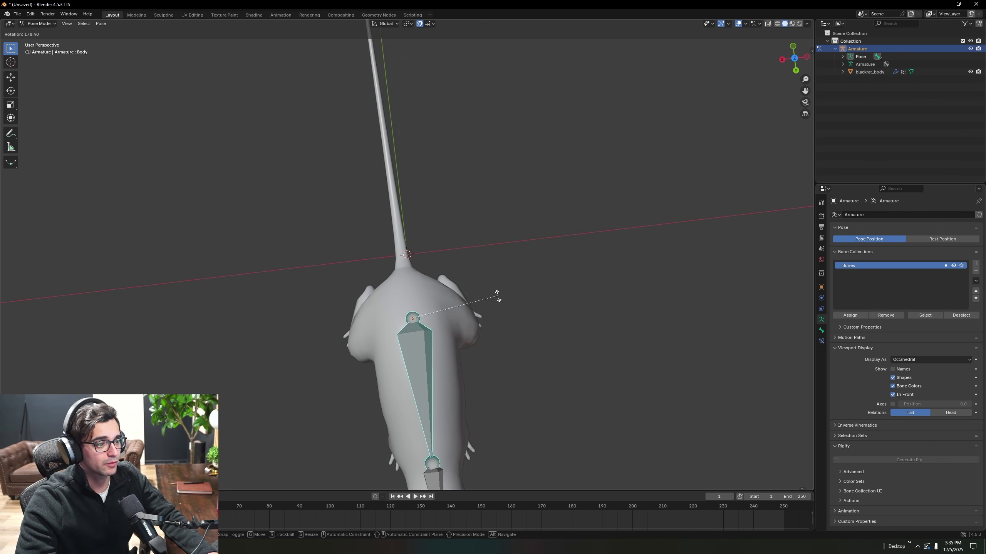
key(Escape)
click(638, 222)
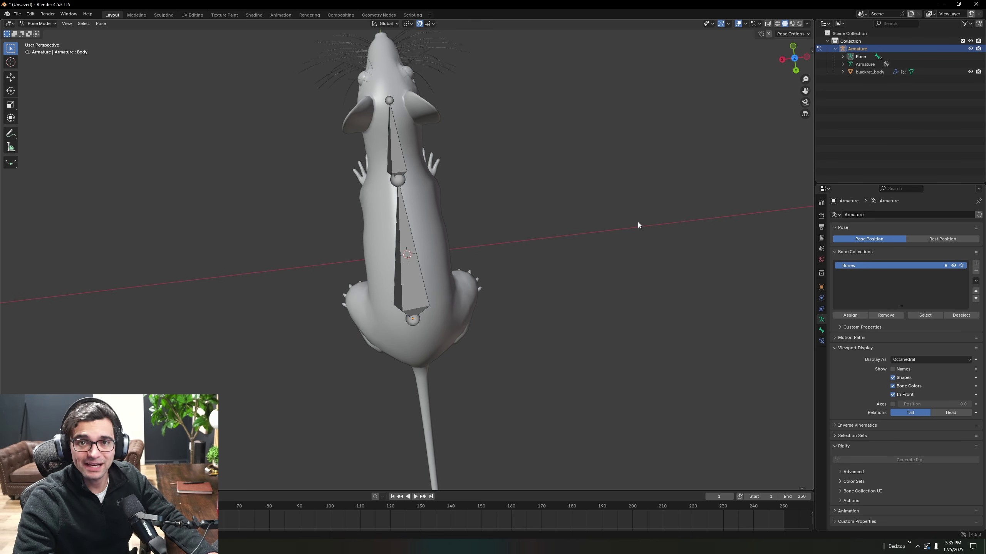
- Return the armature to Object Mode and select the blackrat_body mesh
middle_drag(606, 243, 529, 162)
click(39, 24)
click(39, 33)
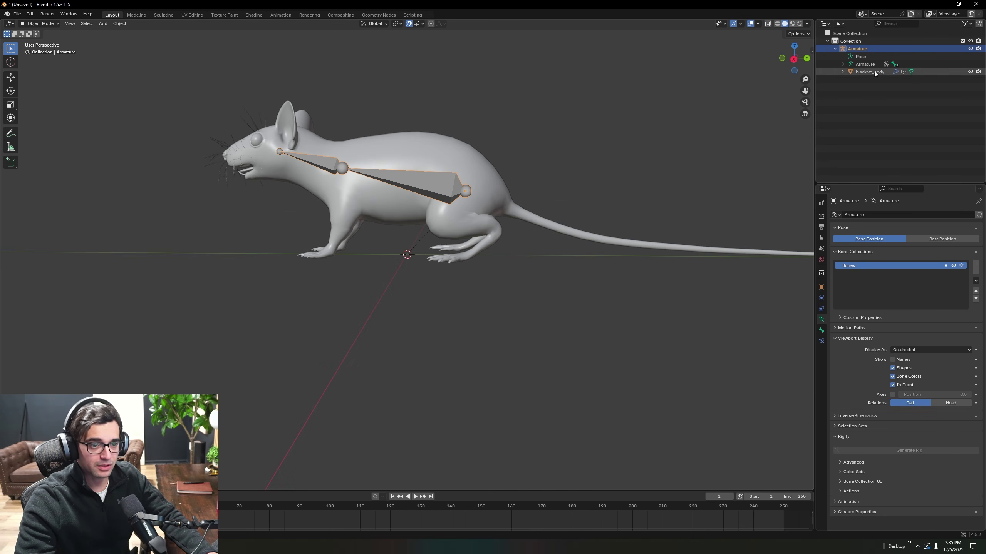
scroll(491, 179, up, 4)
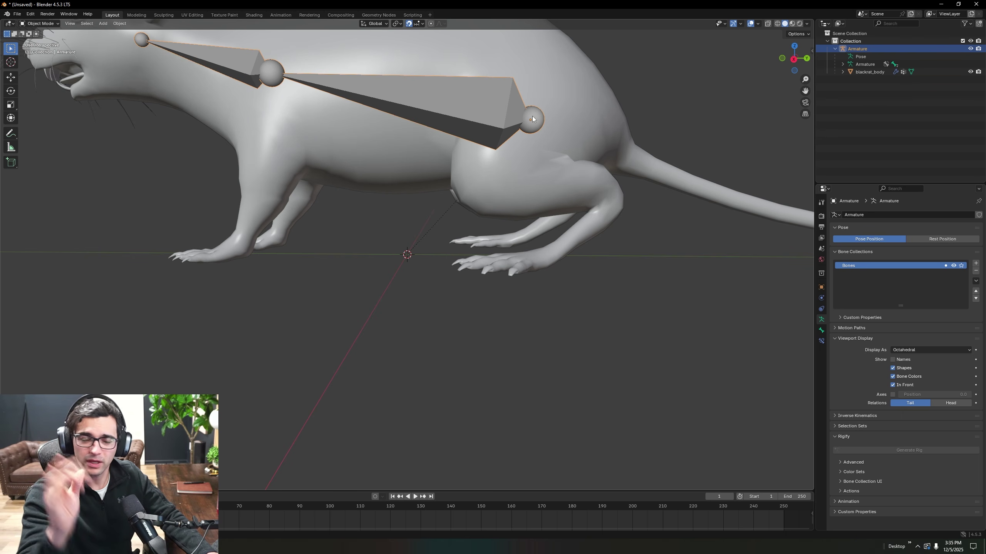
click(866, 72)
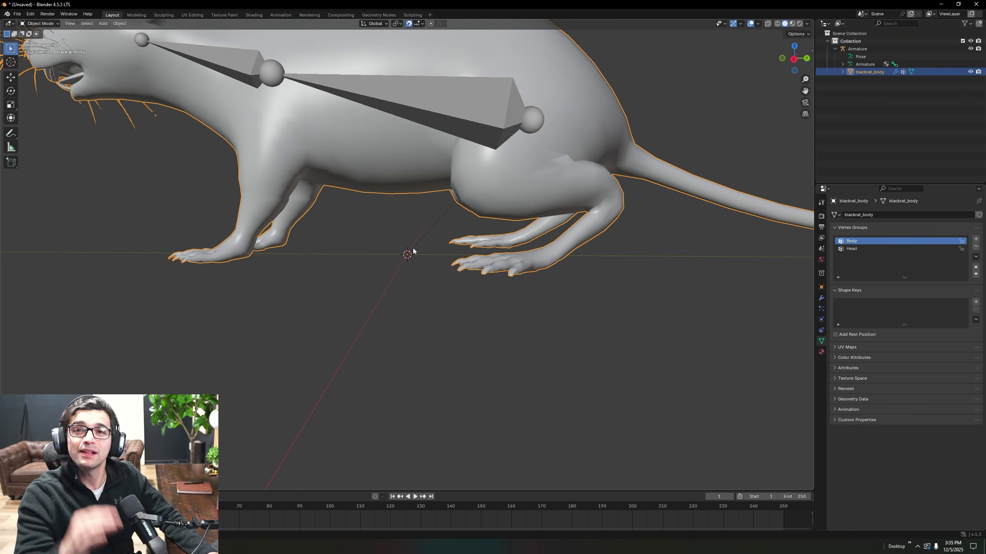
- Set the origin of the blackrat_body mesh to its geometry
scroll(390, 303, down, 4)
middle_drag(390, 303, 405, 293)
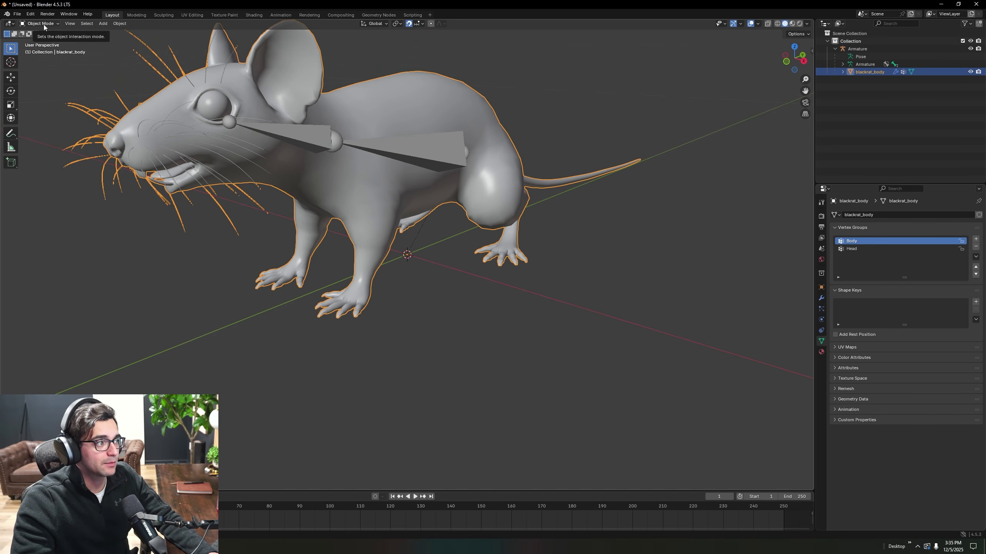
click(120, 24)
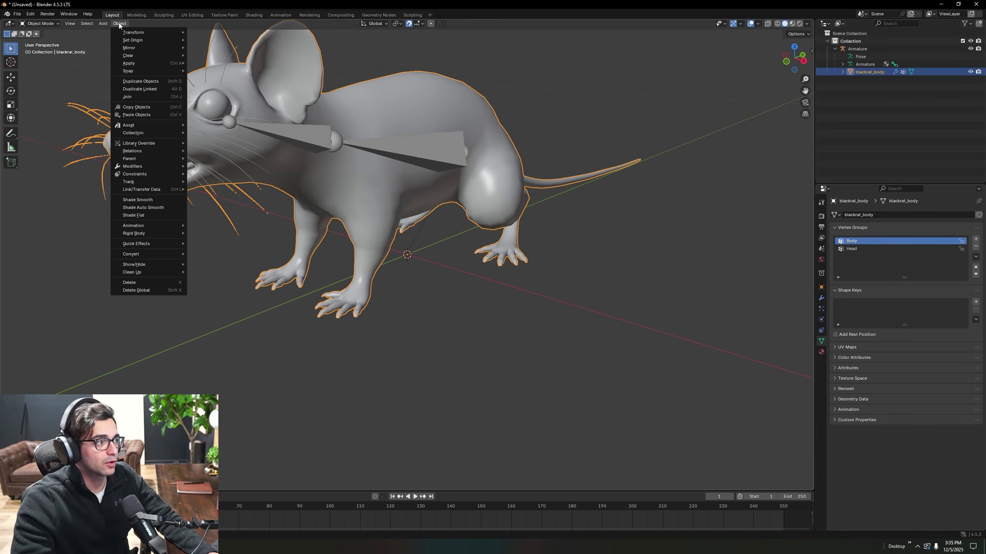
mouse_move(140, 38)
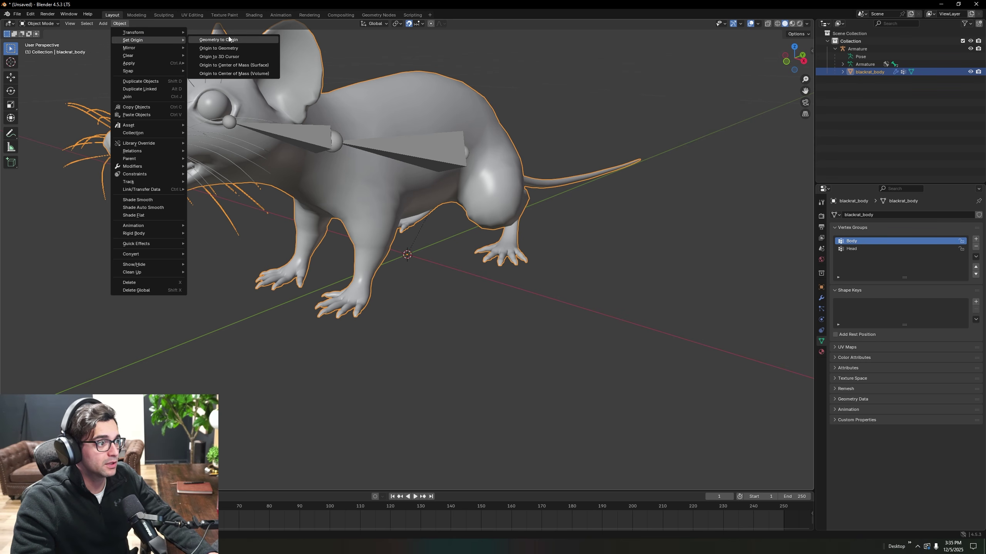
click(238, 49)
middle_drag(346, 191, 552, 265)
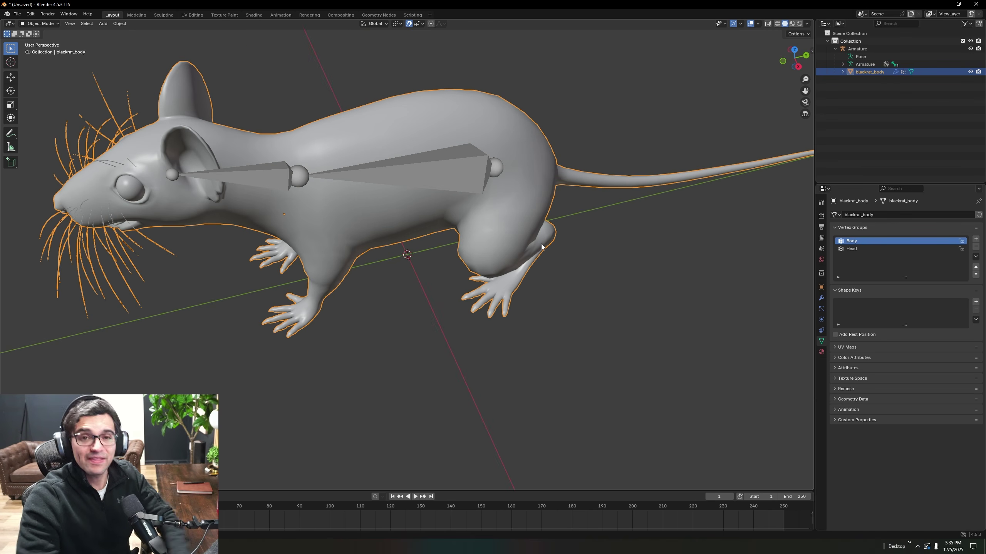
click(18, 13)
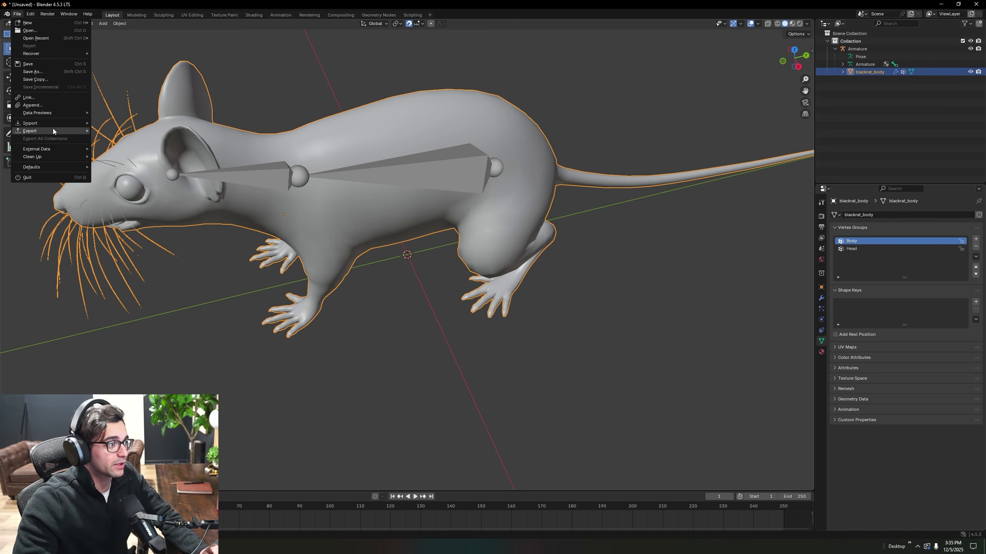
mouse_move(52, 129)
click(127, 191)
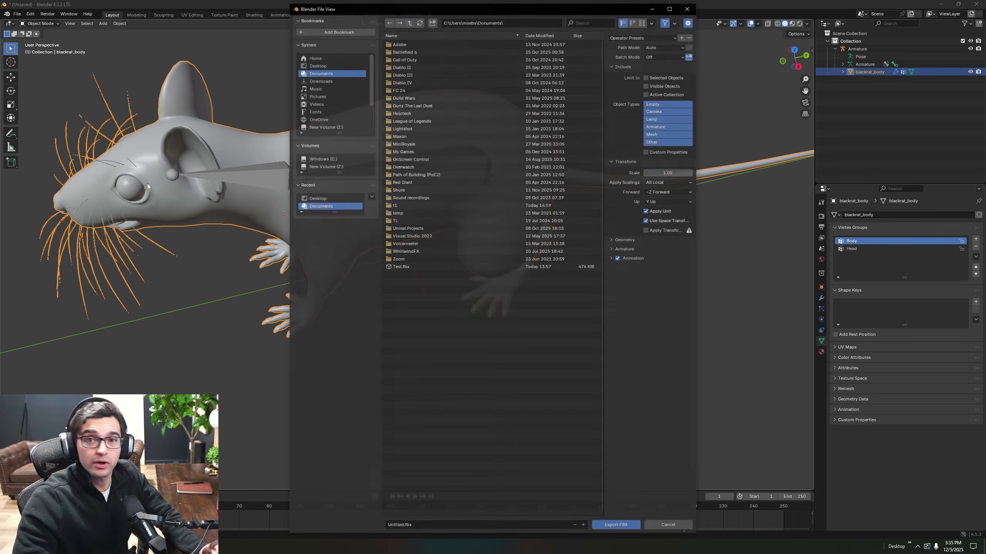
click(688, 8)
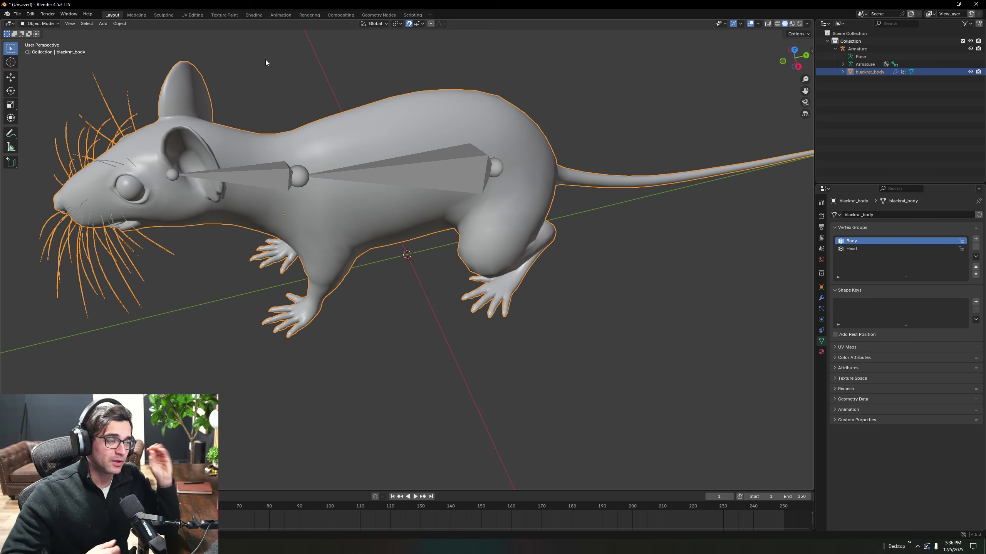
- Start an FBX export to the Desktop folder with the file name Test1
click(18, 14)
mouse_move(70, 134)
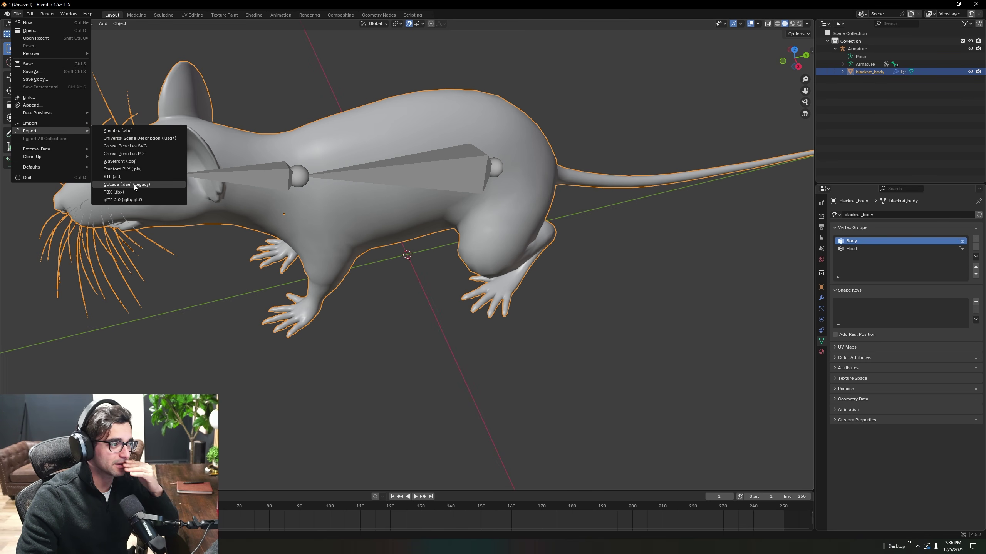
click(125, 192)
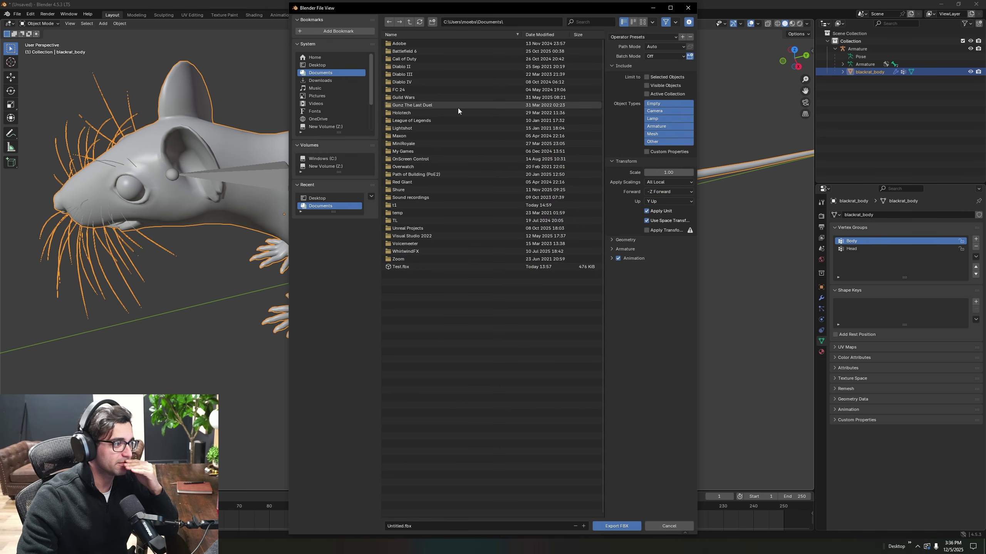
click(325, 65)
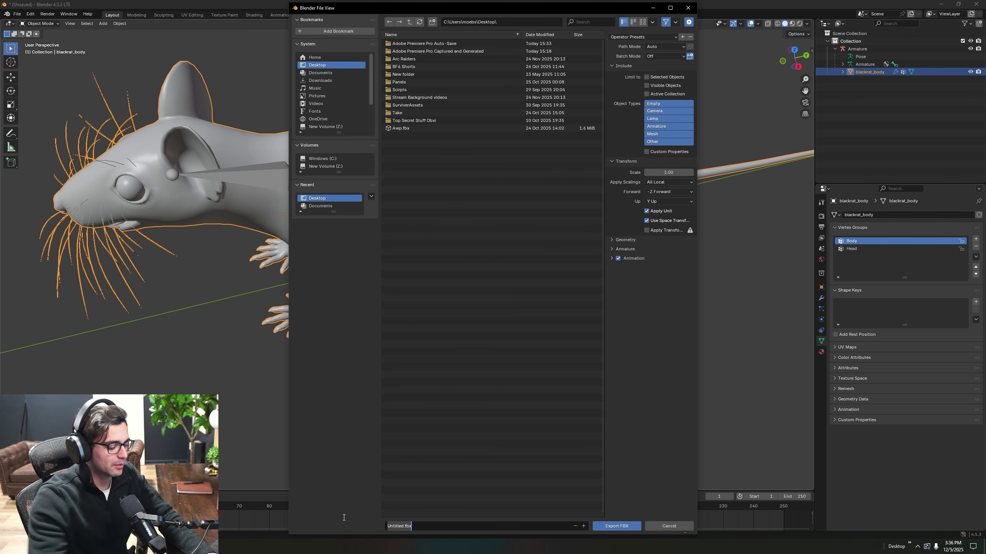
text(Test1)
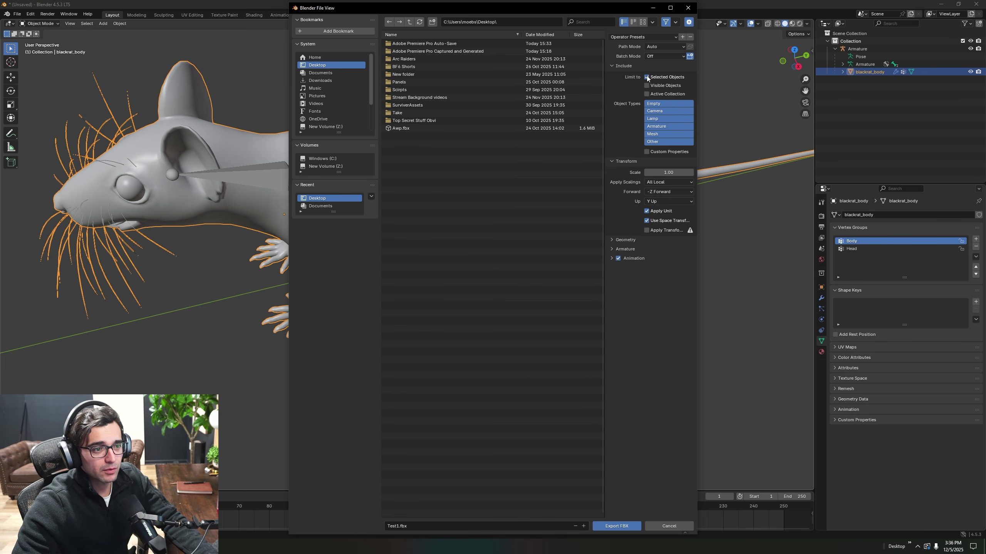
- Limit the export to selected and visible objects of the Armature and Mesh types, and enable Apply Transform
click(659, 119)
click(658, 127)
shift+click(658, 134)
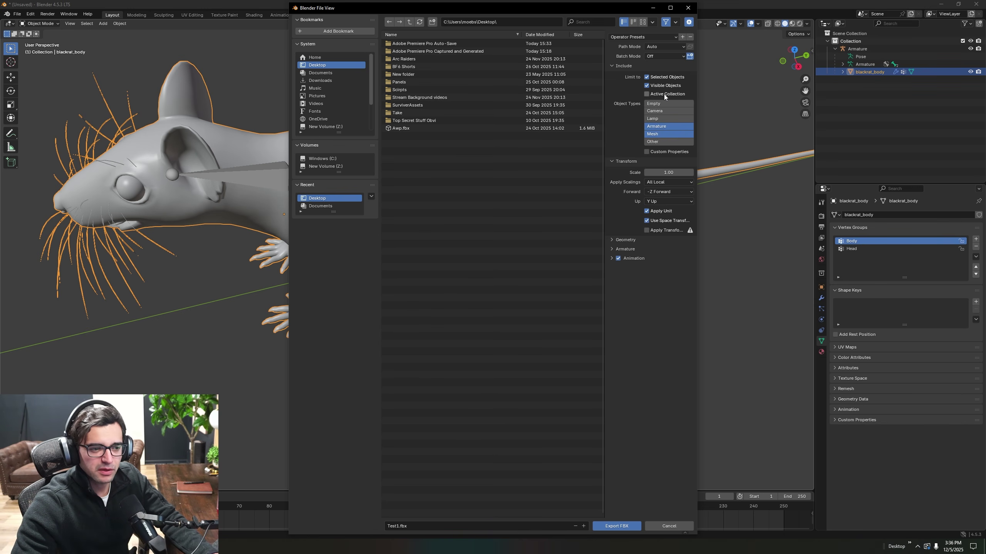
click(653, 230)
- Turn off Add Leaf Bones and Animation, and export the FBX with the Armature selected along with the mesh
click(615, 239)
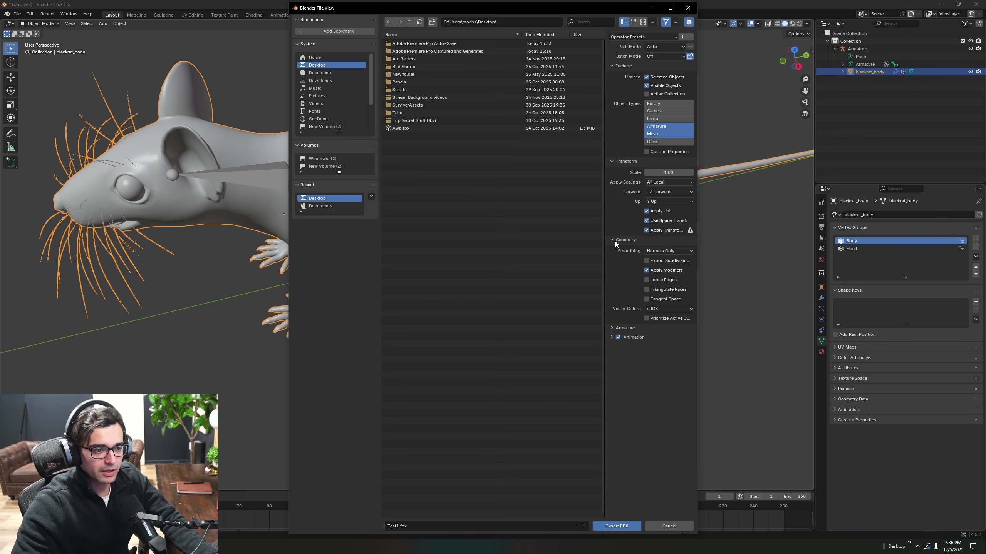
click(612, 329)
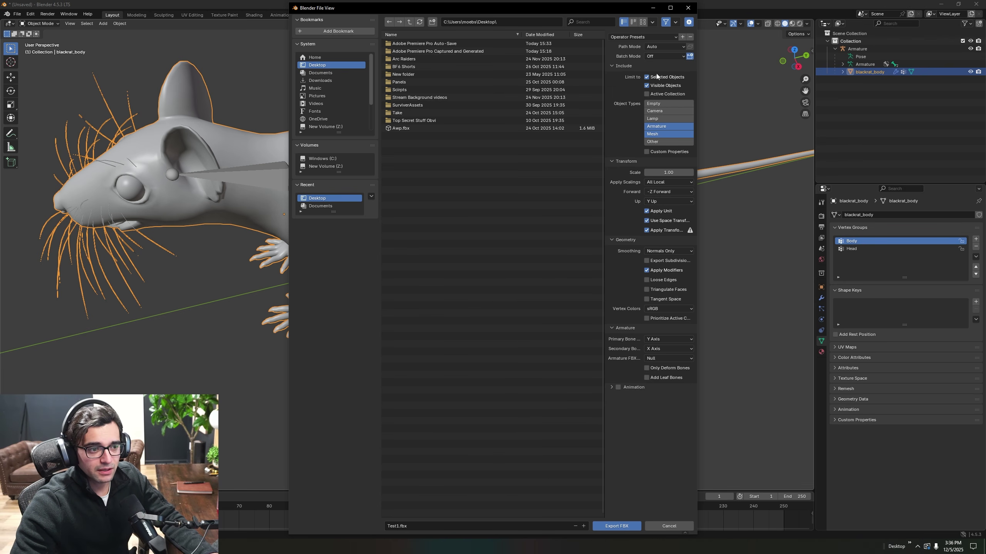
shift+click(864, 50)
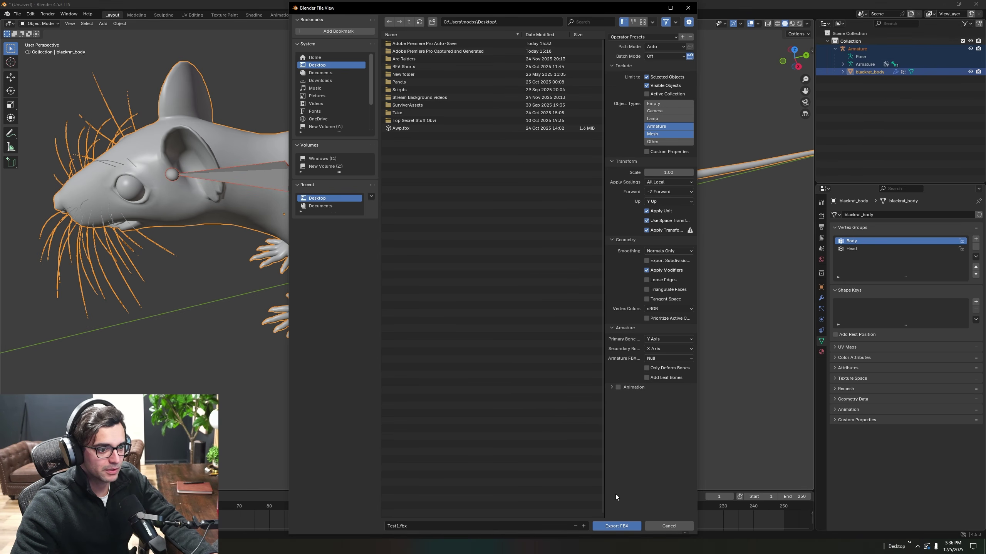
click(619, 527)
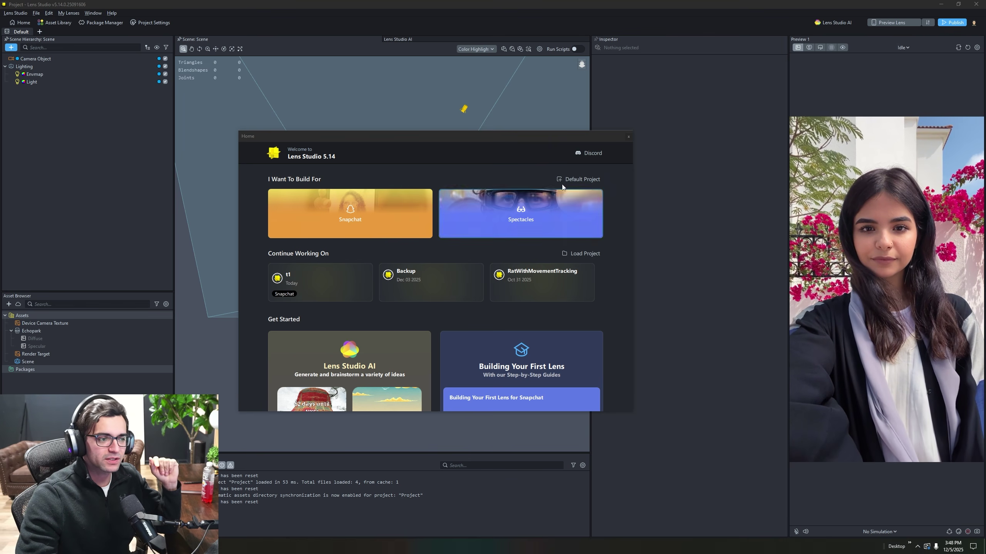
- Switch to Lens Studio, use the USB Video webcam as the preview source, and dock the enlarged preview below the Inspector
click(628, 137)
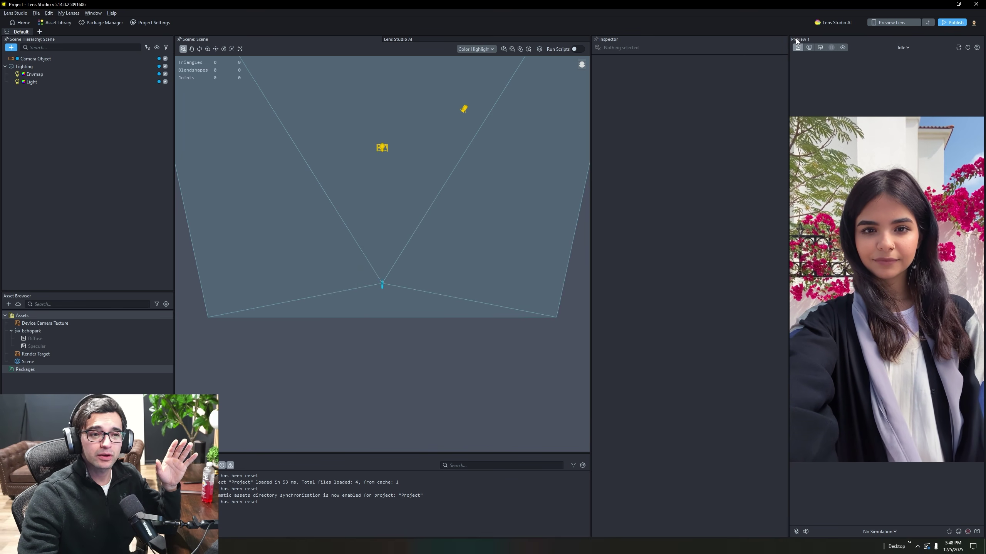
click(808, 47)
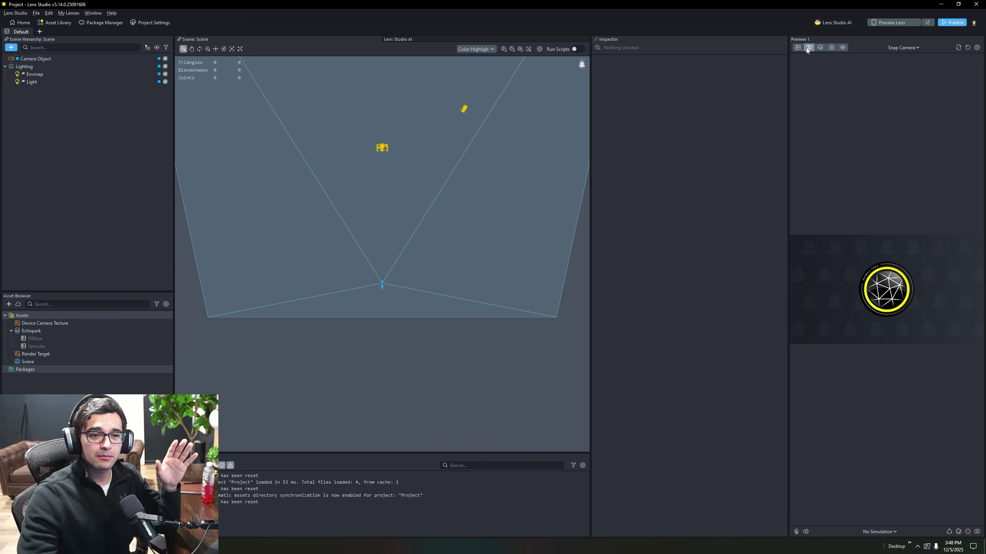
click(907, 48)
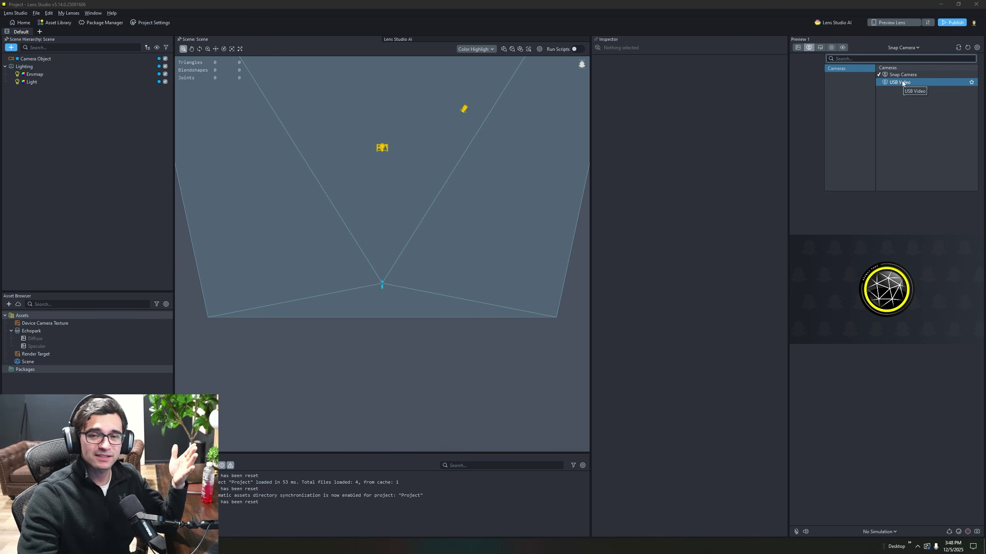
click(901, 82)
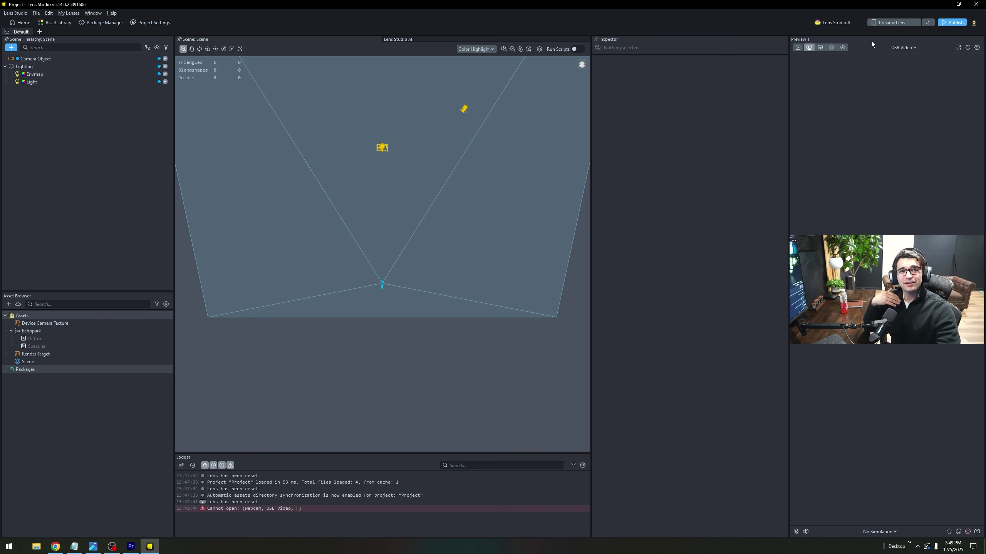
drag(855, 42, 536, 271)
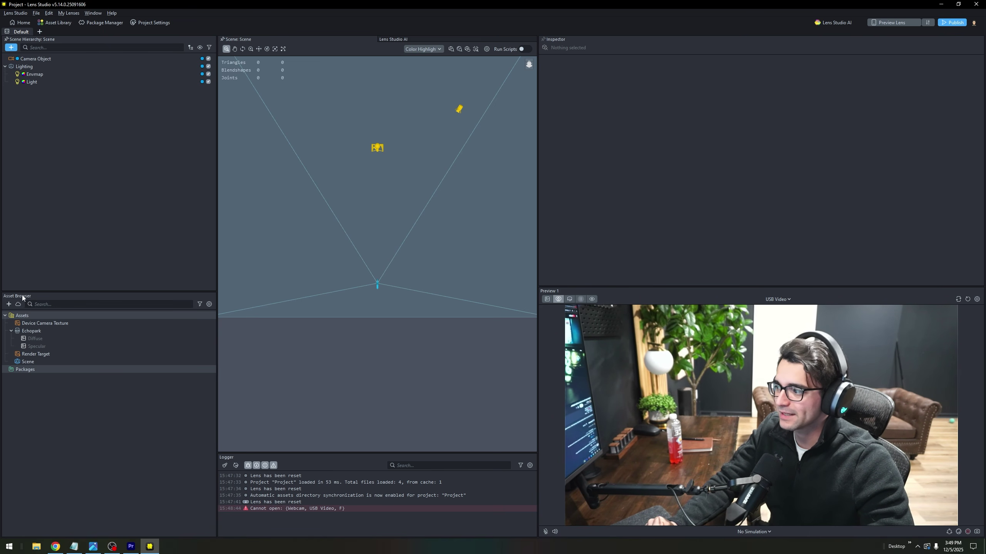
- Import Test1.fbx from the Desktop as an asset, keeping the default FBX importer settings
click(8, 304)
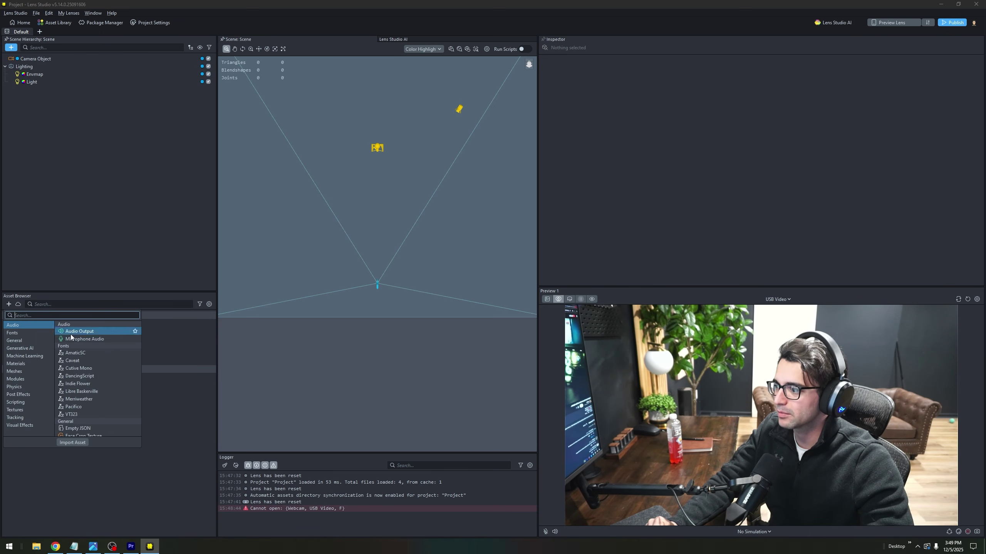
click(72, 442)
click(258, 418)
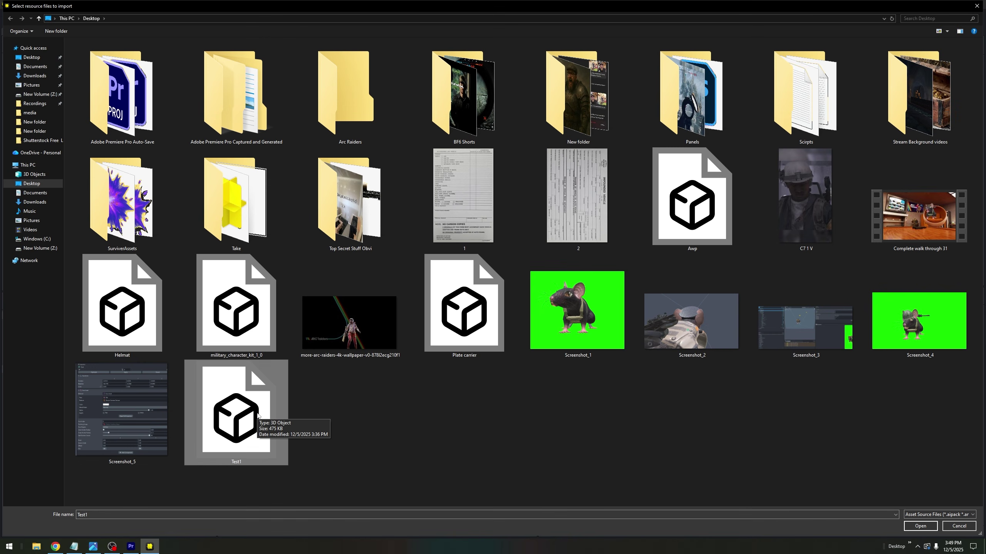
double_click(250, 415)
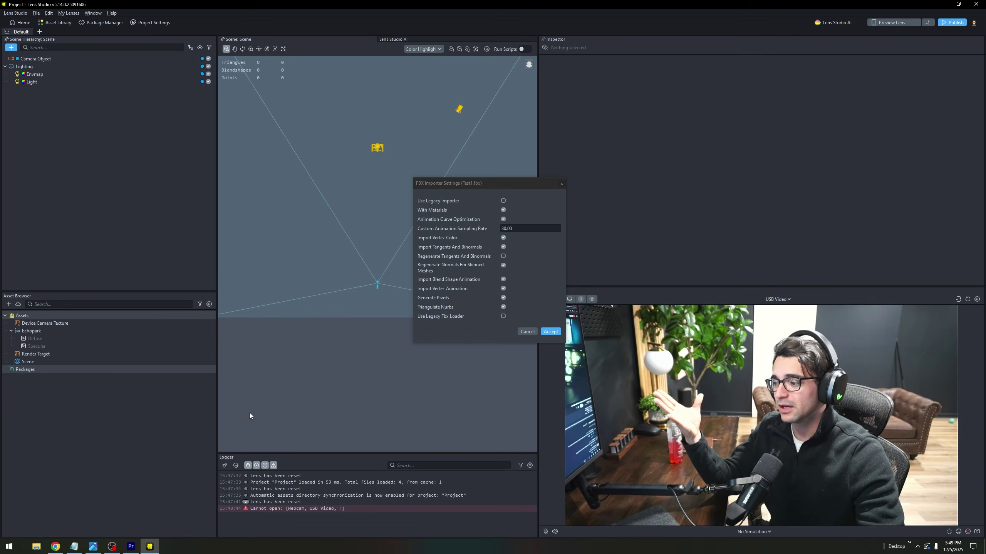
drag(491, 189, 461, 174)
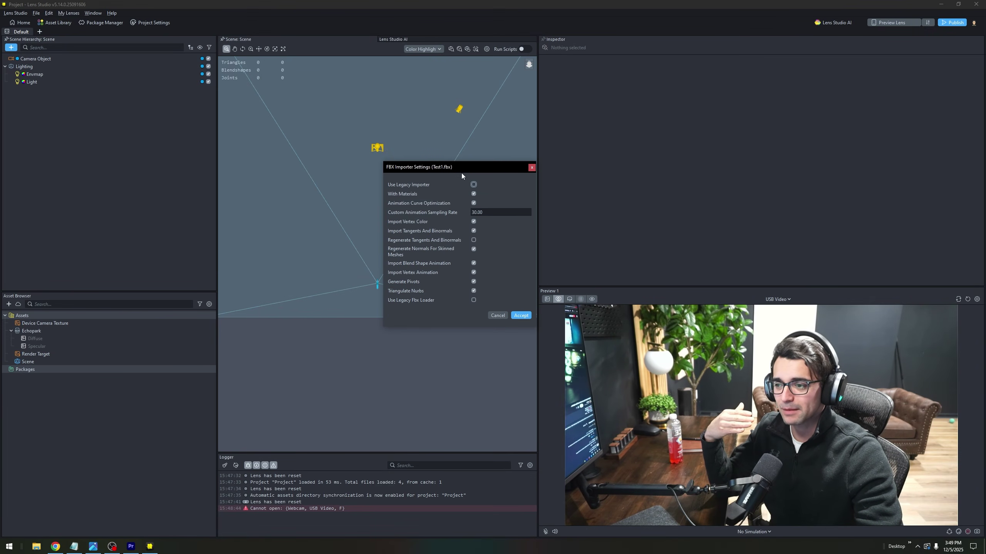
click(521, 316)
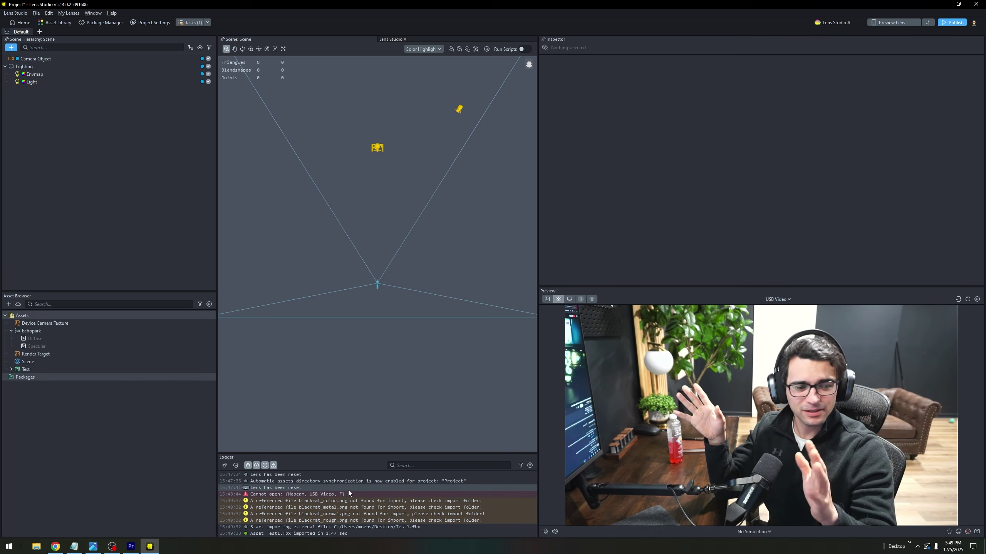
- Expand the imported Test1 asset and examine its Materials, Meshes and Textures subfolders and the Test1 prefab inside it
click(43, 371)
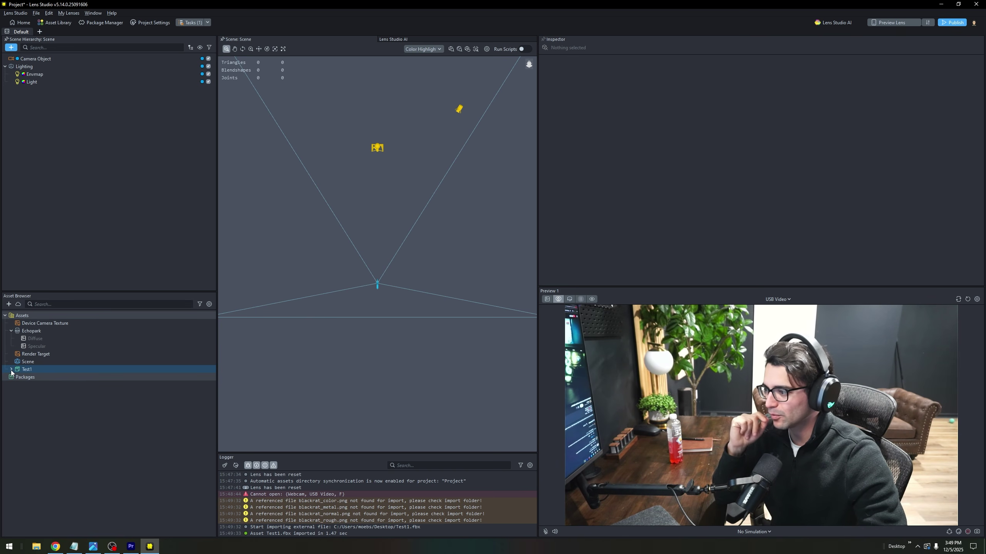
click(25, 371)
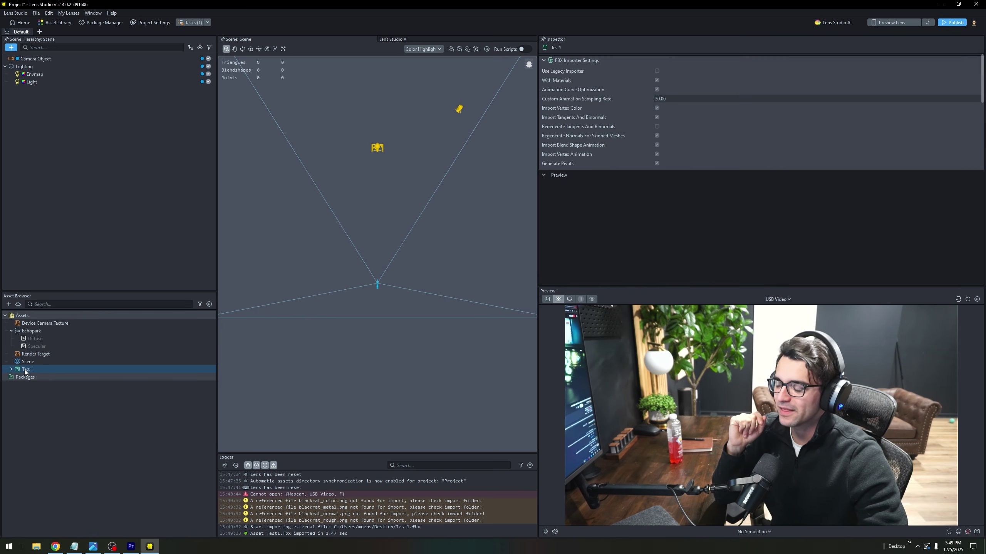
click(11, 370)
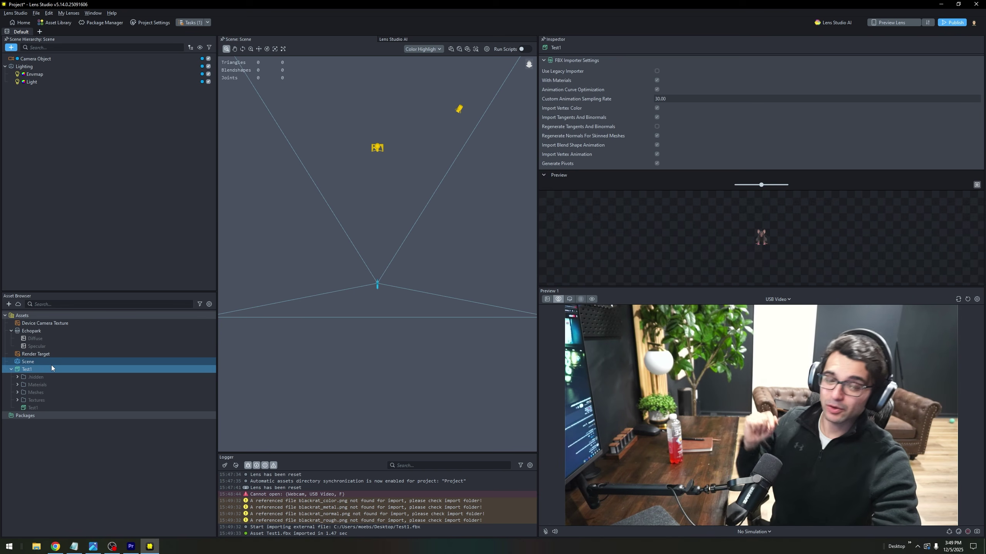
click(43, 406)
click(41, 385)
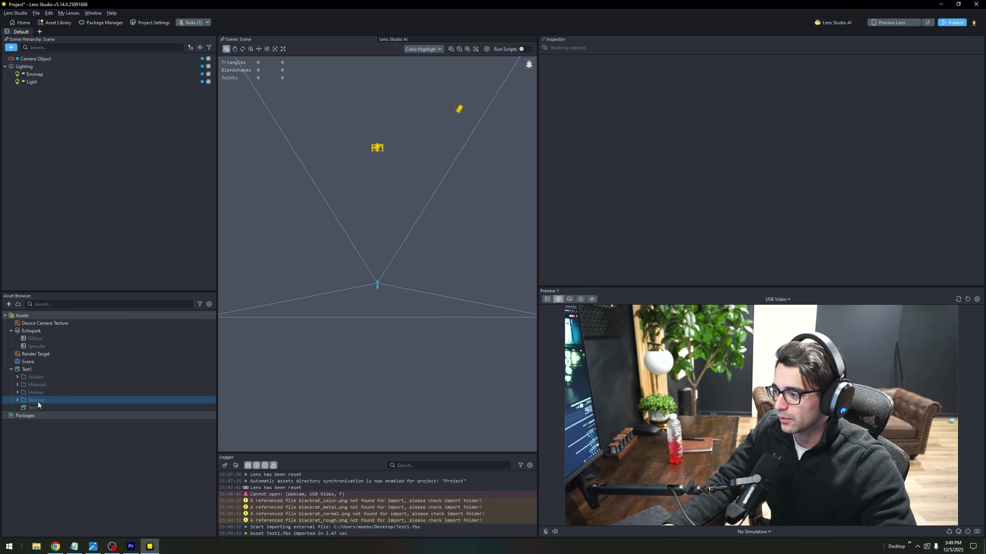
click(33, 371)
click(32, 371)
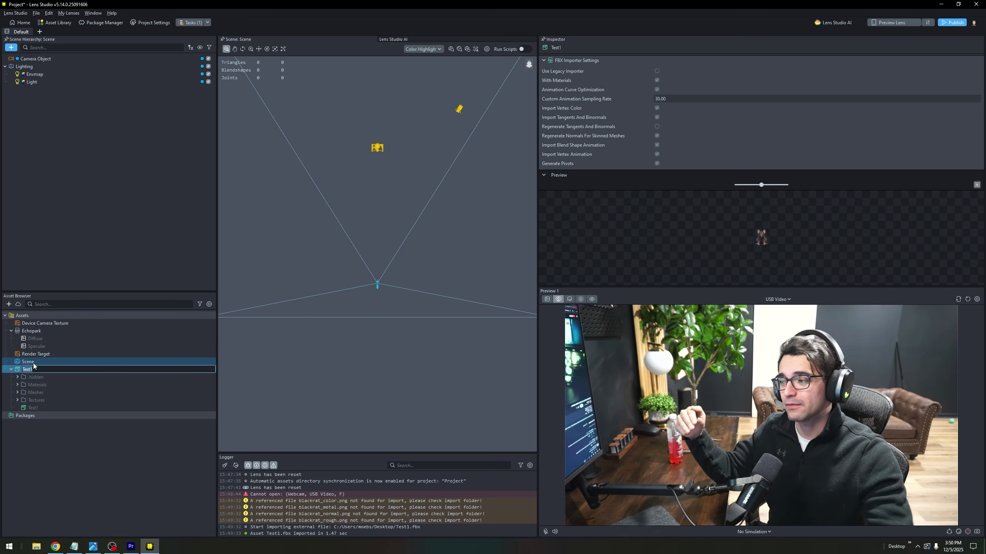
click(41, 384)
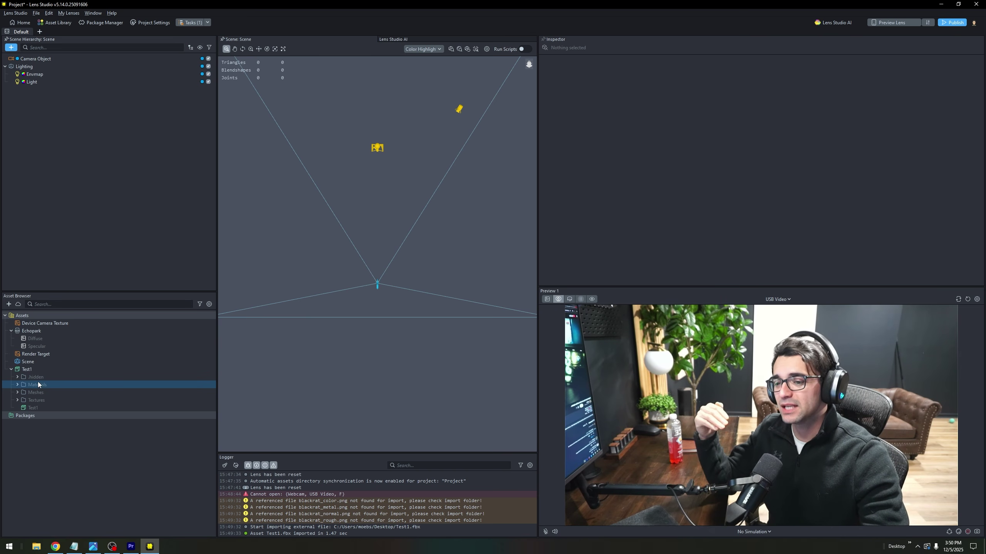
shift+click(31, 377)
click(28, 385)
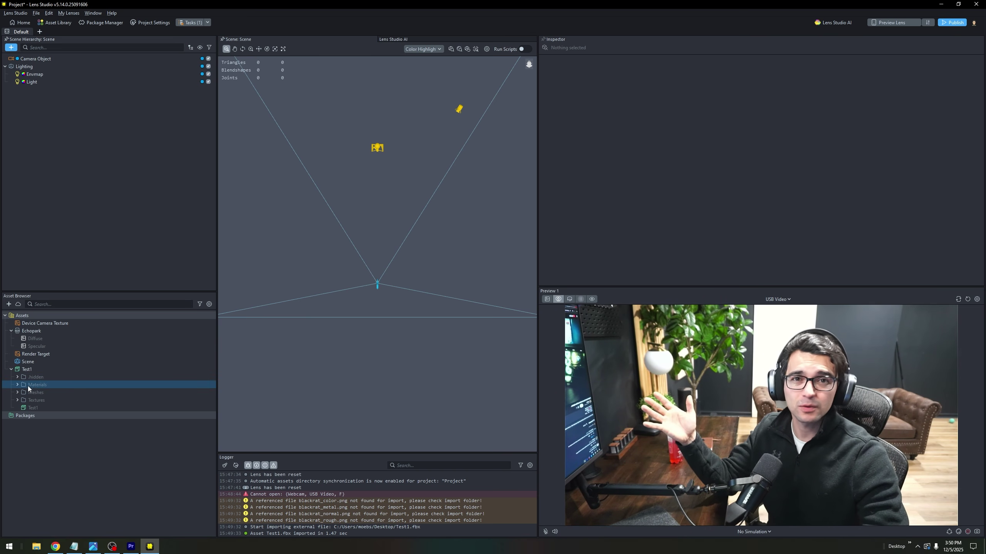
shift+click(47, 392)
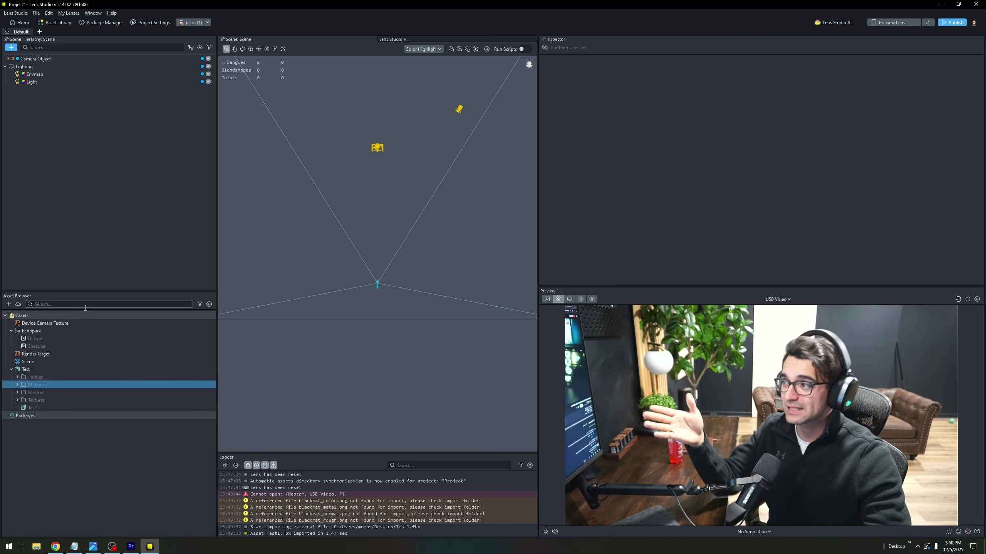
click(35, 408)
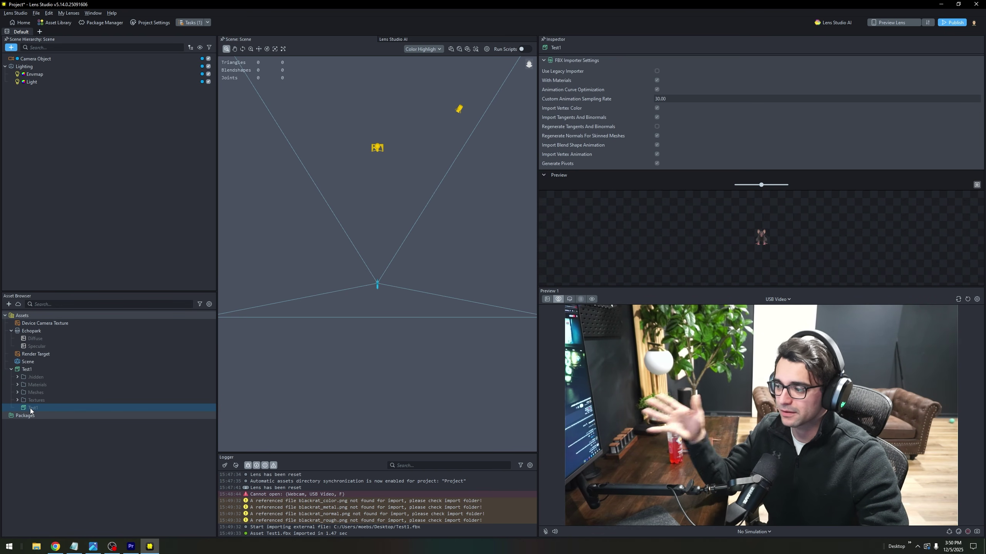
- Add the Test1 prefab to the scene hierarchy, frame it in the scene view and look at the rat from its side
drag(30, 408, 84, 115)
double_click(36, 90)
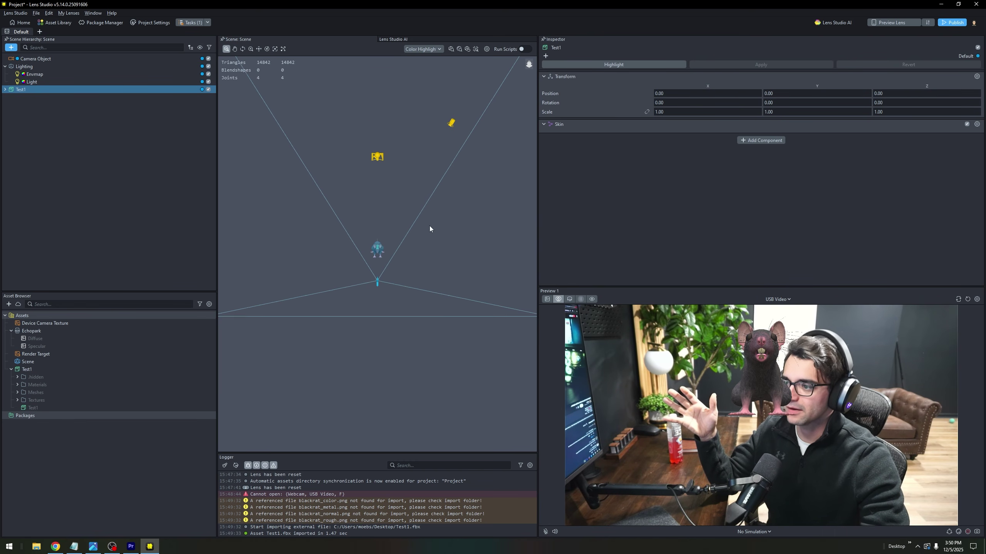
click(440, 210)
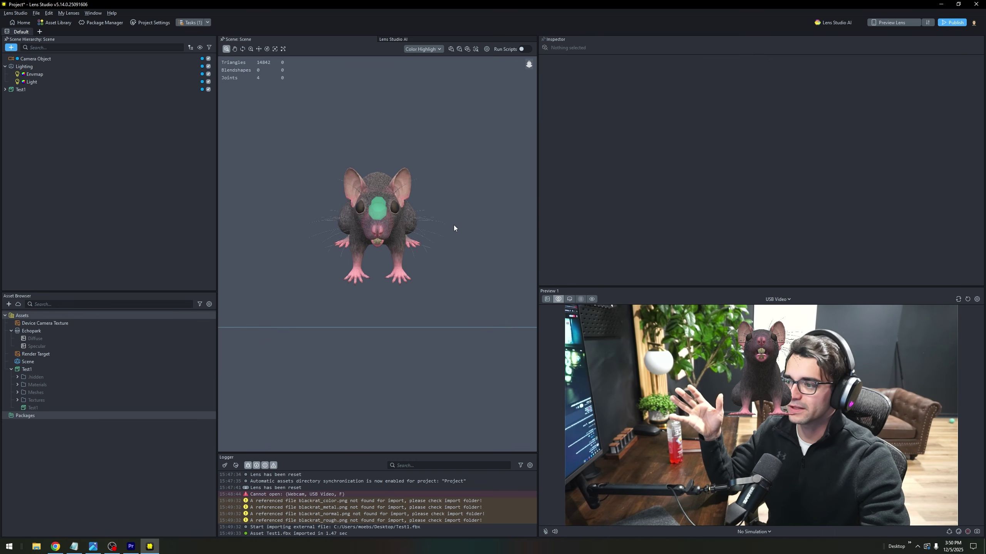
middle_drag(469, 210, 307, 254)
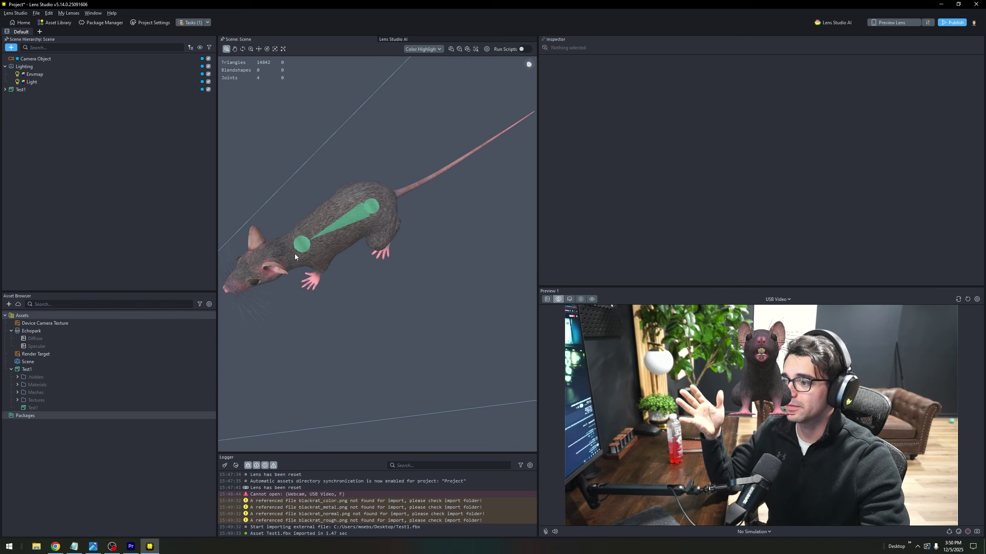
- Expand Test1 in the scene and examine its Armature, the Body and Head bones, and the blackrat_body mesh, toggling the mesh's visibility
click(21, 92)
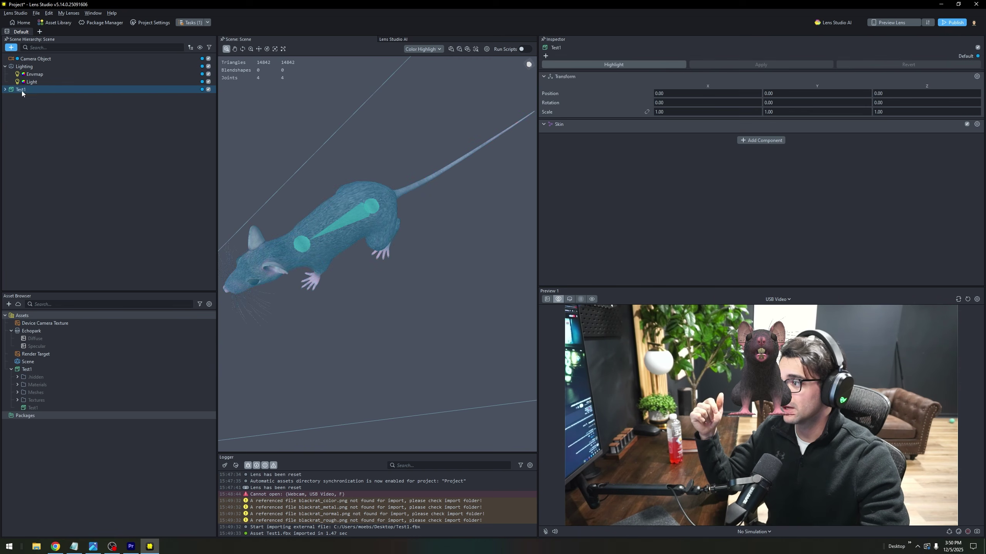
click(11, 97)
click(17, 105)
click(33, 105)
click(36, 120)
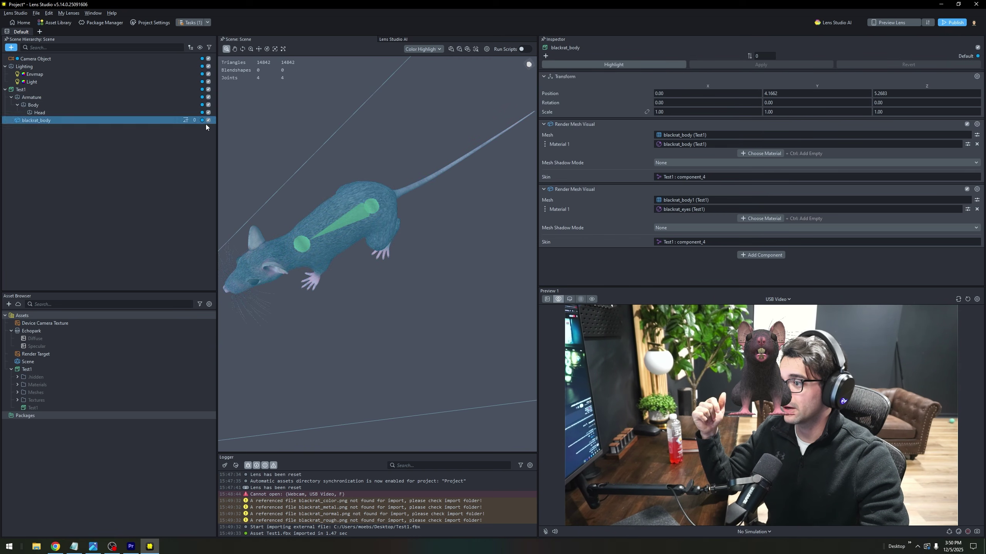
click(208, 120)
click(208, 120)
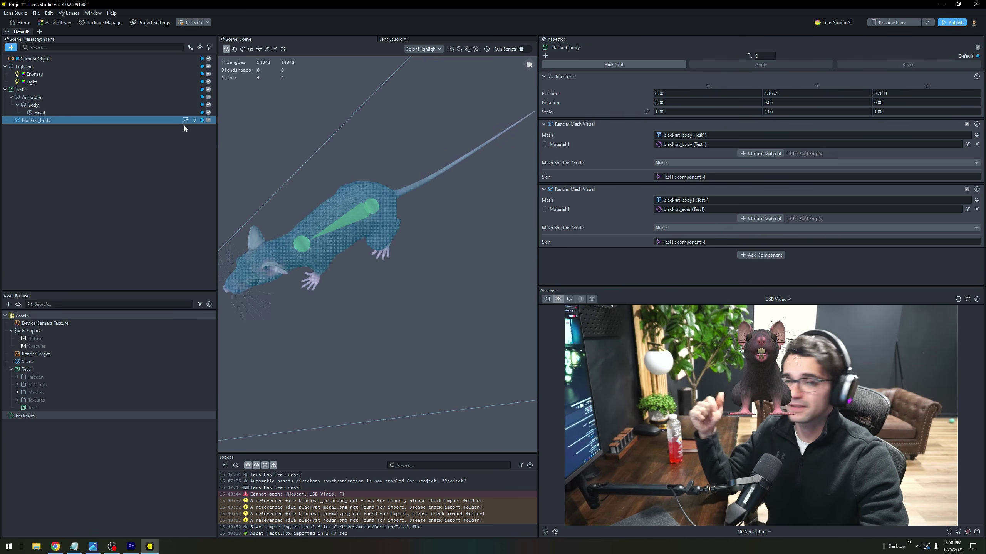
click(108, 166)
right_drag(479, 273, 425, 229)
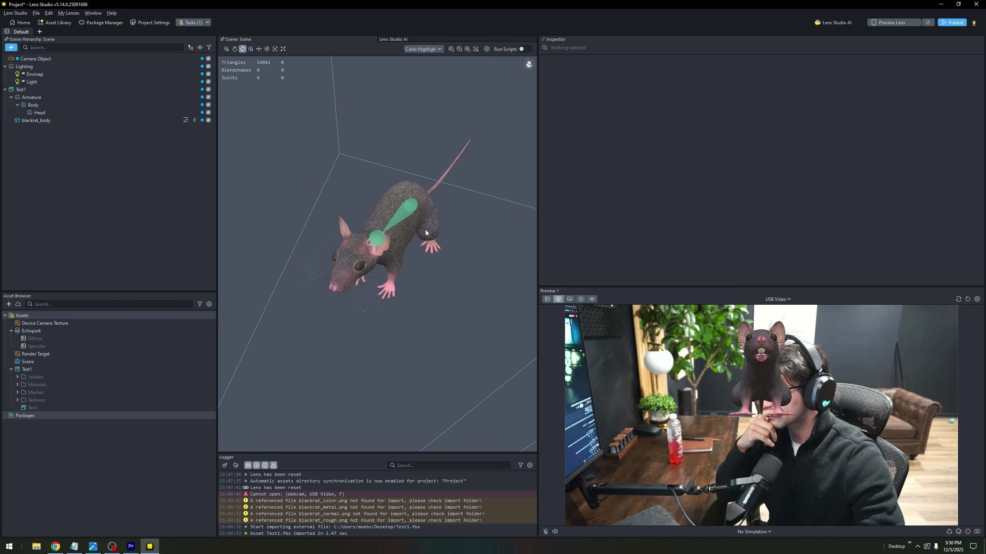
- Move the collapsed Lighting group below Test1, collapse Test1 as well, and hide Test1 in the scene
click(8, 67)
drag(9, 67, 17, 125)
click(4, 66)
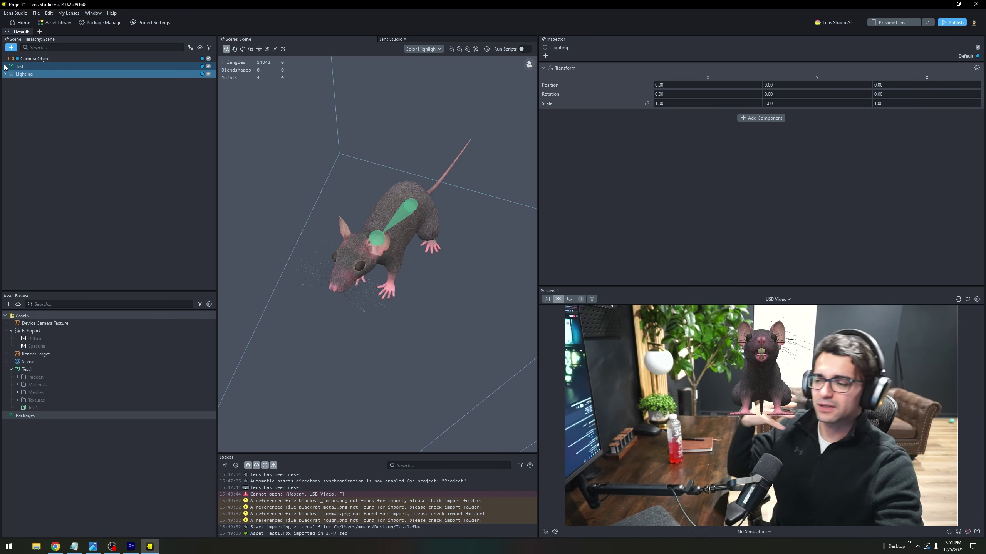
ctrl+click(5, 67)
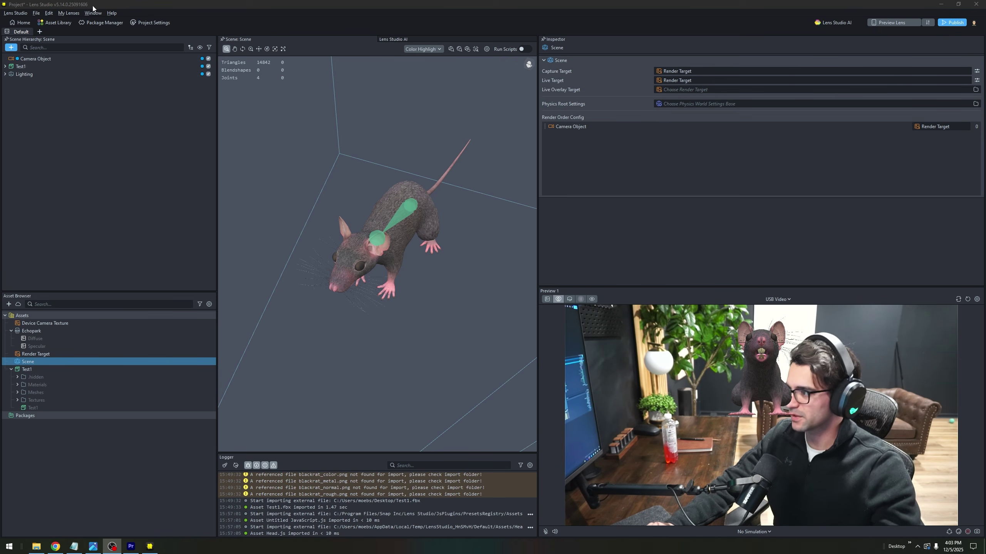
click(208, 67)
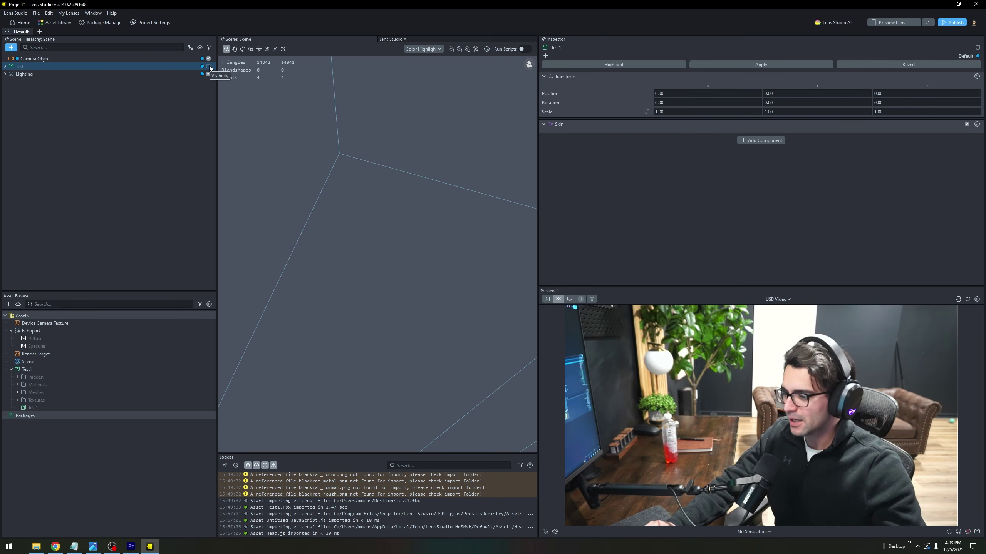
- Create a new JavaScript asset and name it Head
click(9, 305)
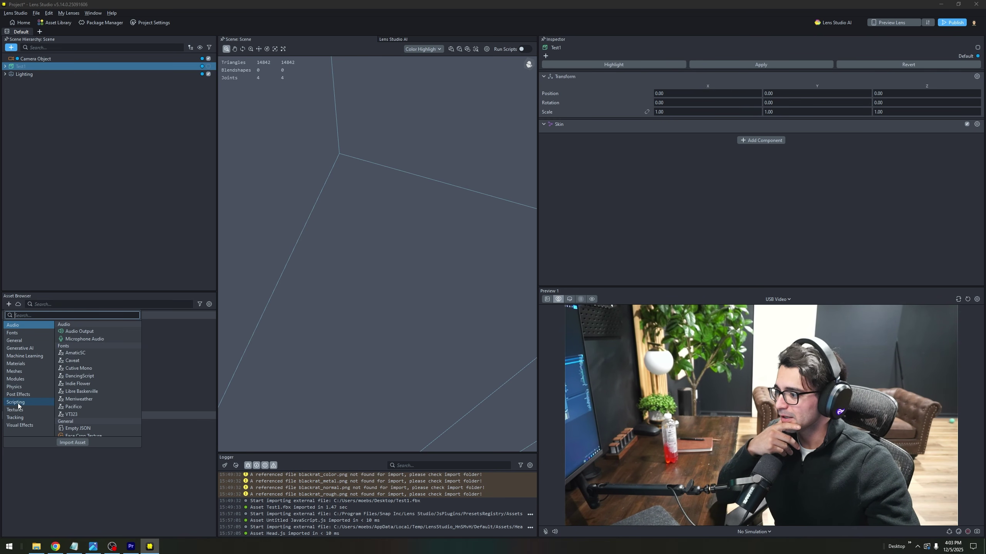
click(9, 304)
click(9, 304)
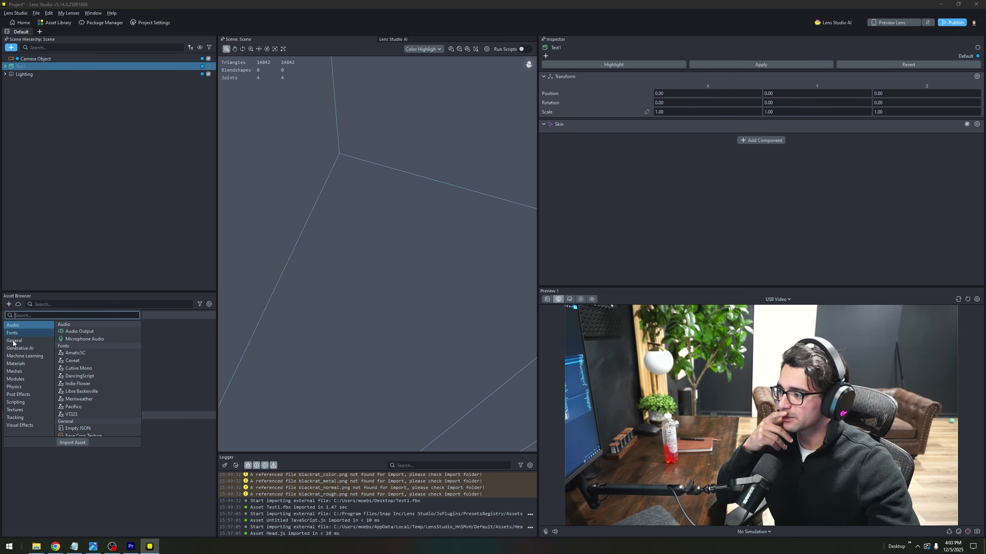
click(29, 404)
click(82, 339)
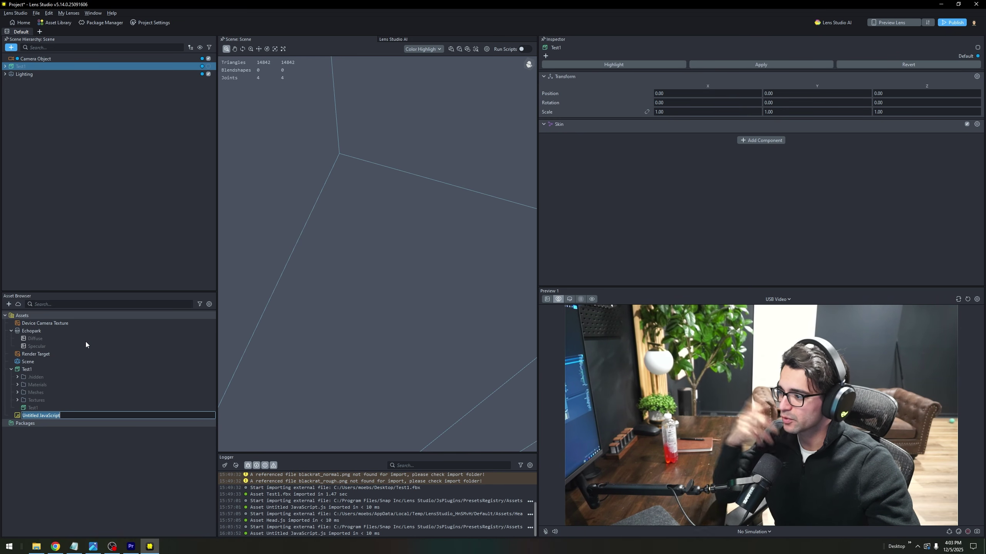
text(Head)
key(Return)
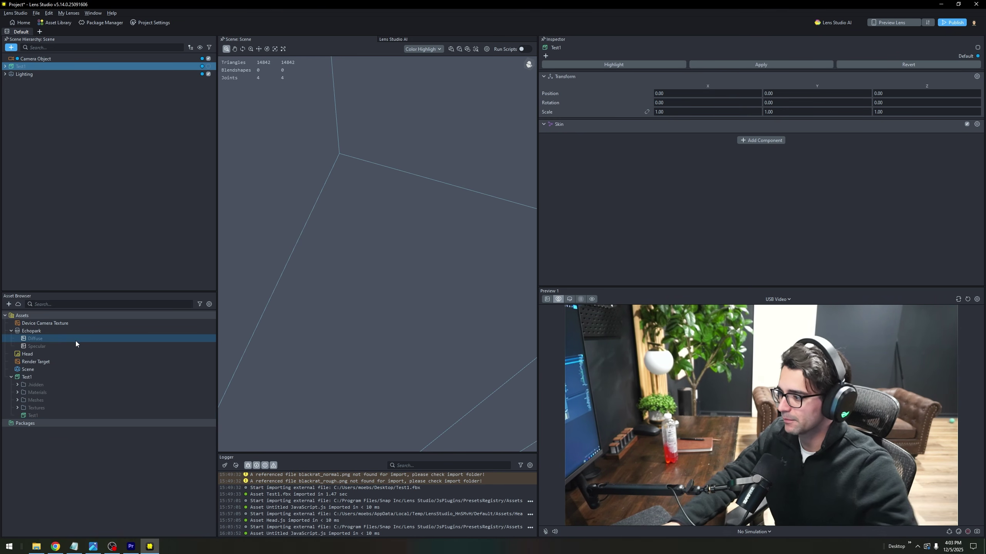
- Duplicate the Head script and rename the copy Body
click(56, 355)
key(ctrl+d)
click(47, 364)
key(F2)
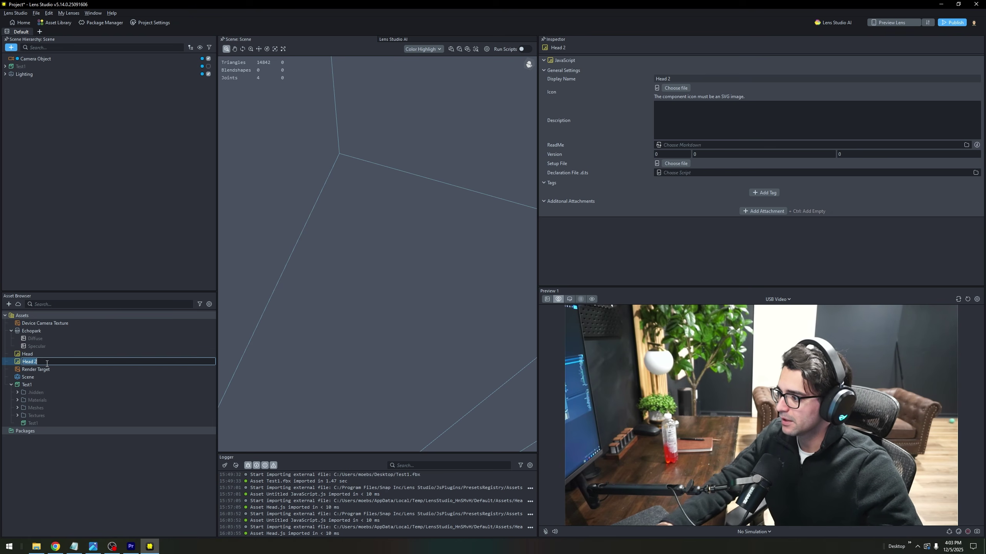
text(Body)
key(Return)
- Open the Head script, dock the Script Editor beside the Scene view, and paste in the FollowHeadneck code from Notepad
double_click(44, 362)
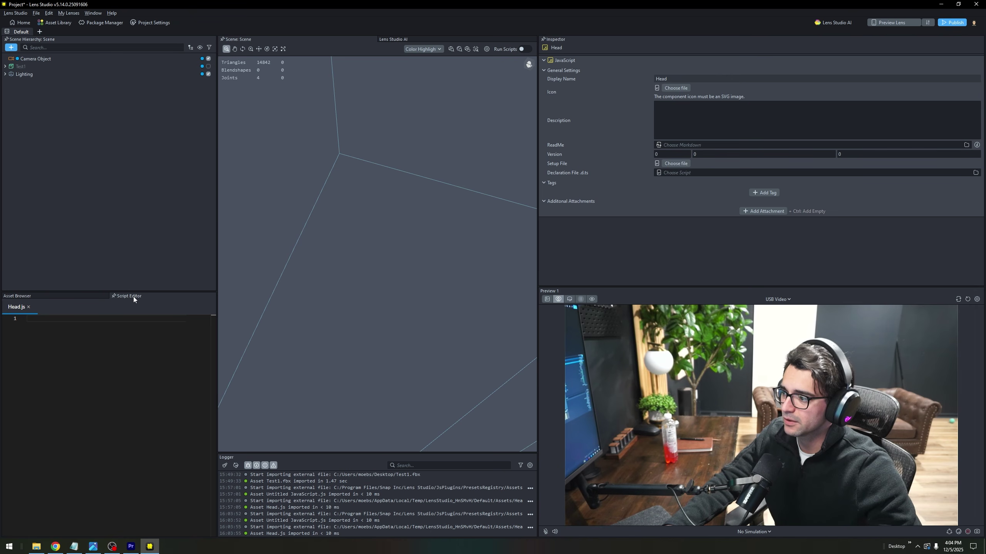
drag(122, 298, 377, 39)
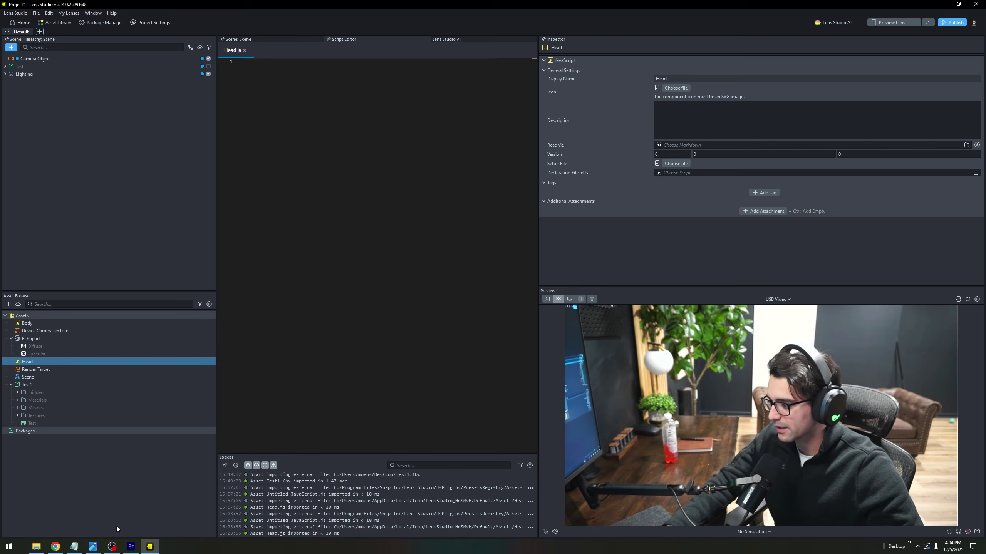
click(78, 550)
click(545, 298)
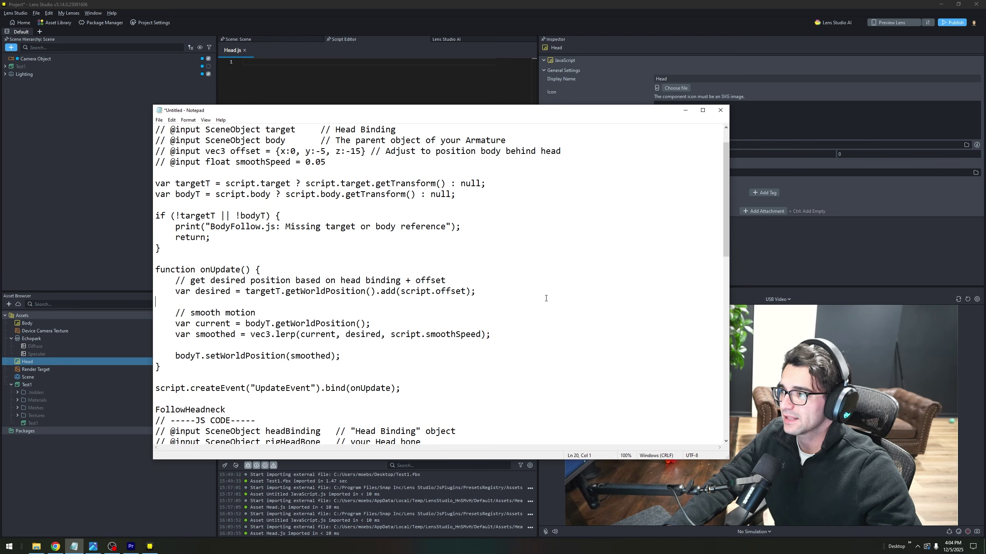
scroll(292, 309, down, 1)
scroll(206, 360, up, 2)
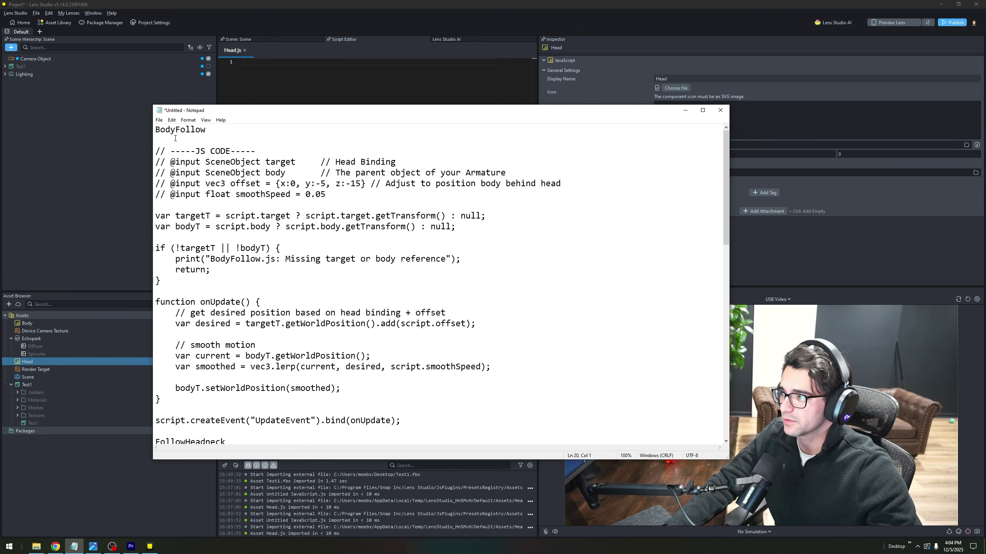
scroll(177, 138, down, 16)
drag(471, 385, 157, 152)
key(ctrl+c)
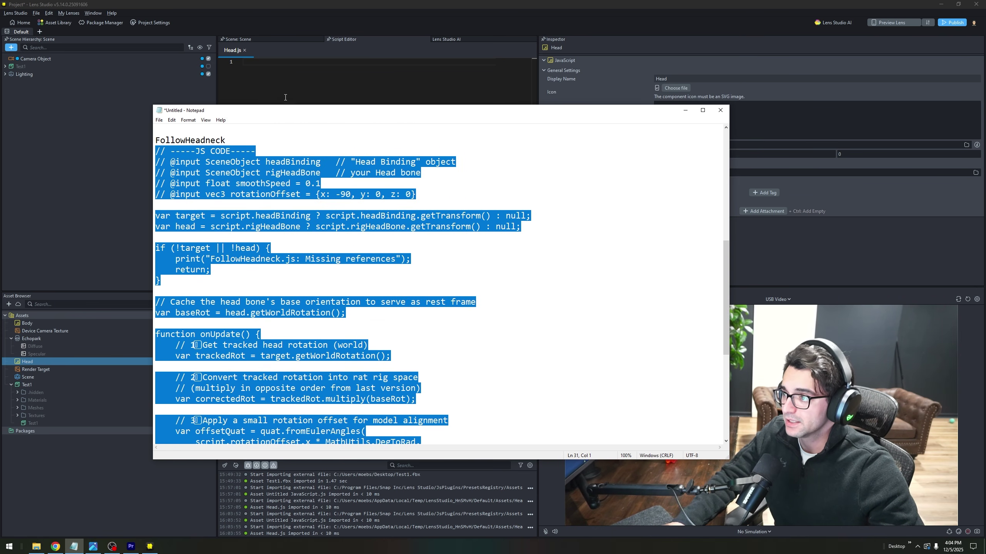
click(283, 100)
key(ctrl+v)
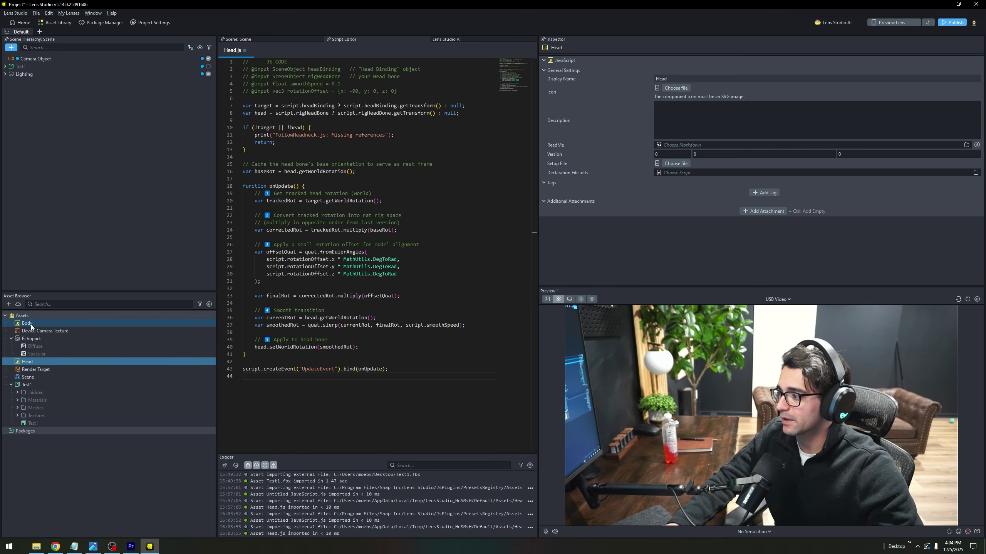
- Copy the BodyFollow code from Notepad, from its heading down to the UpdateEvent binding line
click(31, 324)
click(73, 547)
click(325, 226)
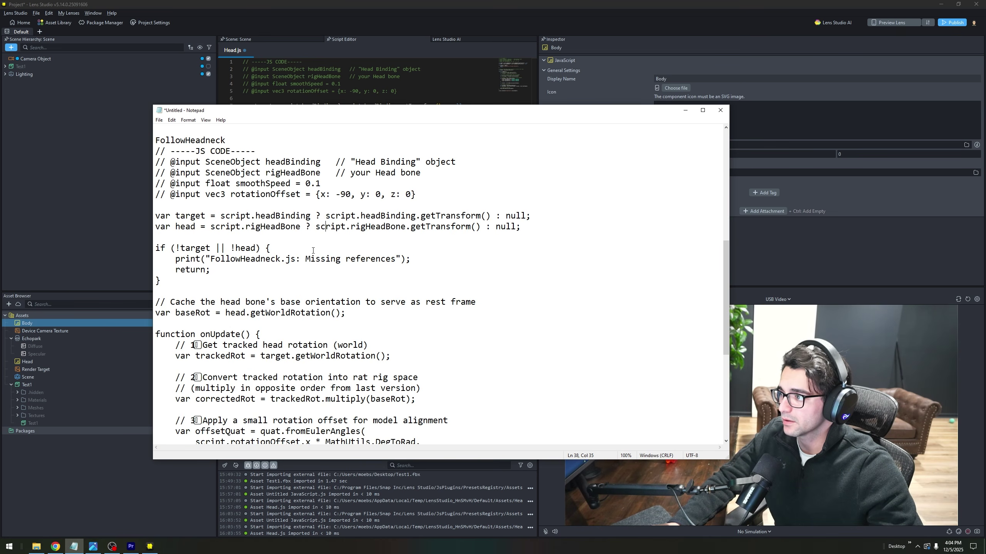
scroll(314, 251, up, 5)
drag(160, 259, 149, 174)
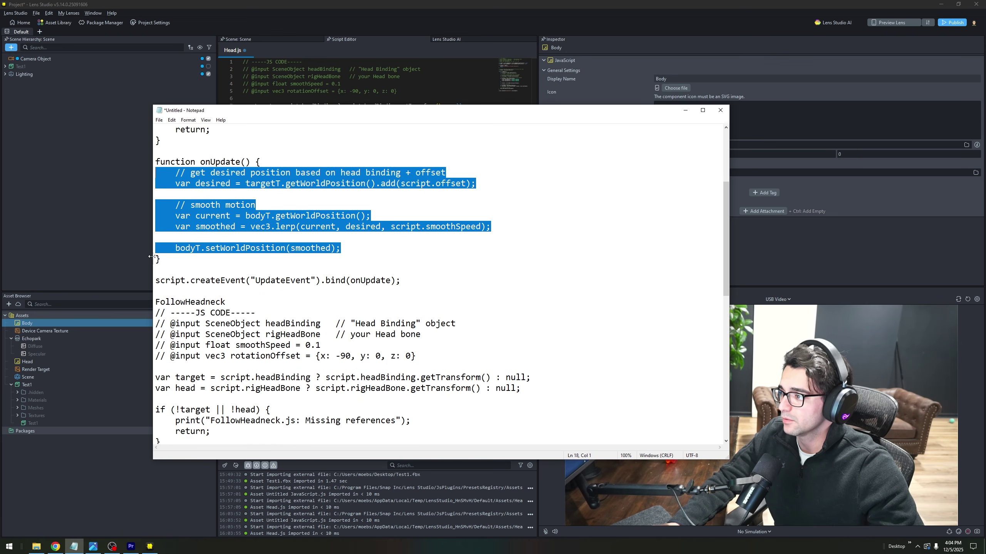
click(160, 259)
drag(160, 259, 137, 221)
drag(412, 283, 117, 96)
key(ctrl+c)
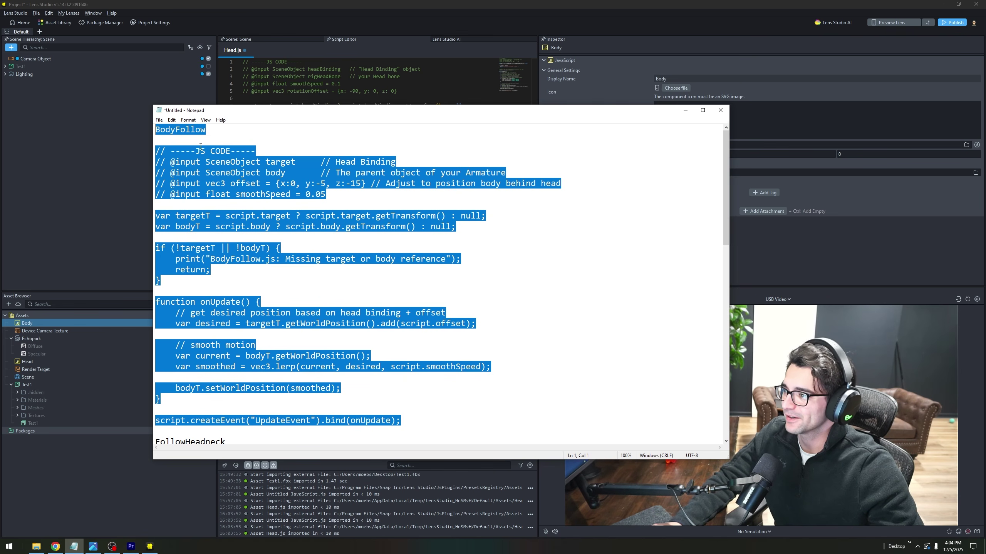
- Open the Body script, paste in the BodyFollow code, and remove the extra lines above the JS CODE comment
click(34, 324)
click(31, 325)
key(Return)
double_click(33, 323)
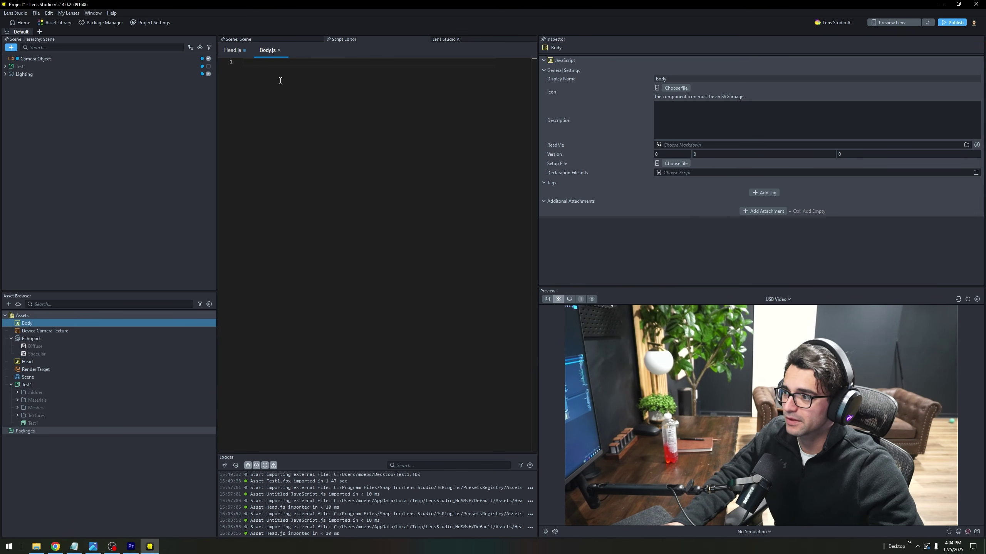
key(ctrl+v)
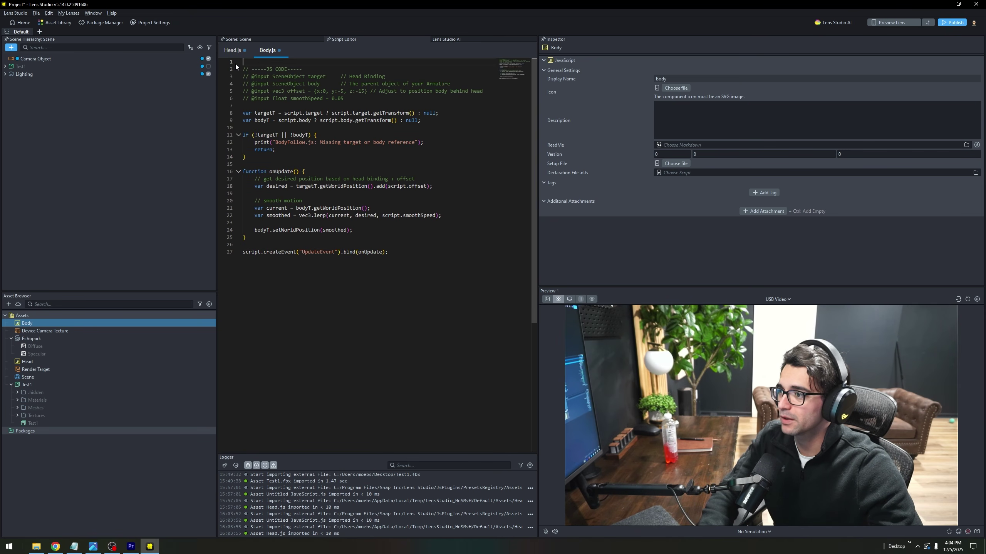
click(242, 68)
key(BackSpace)
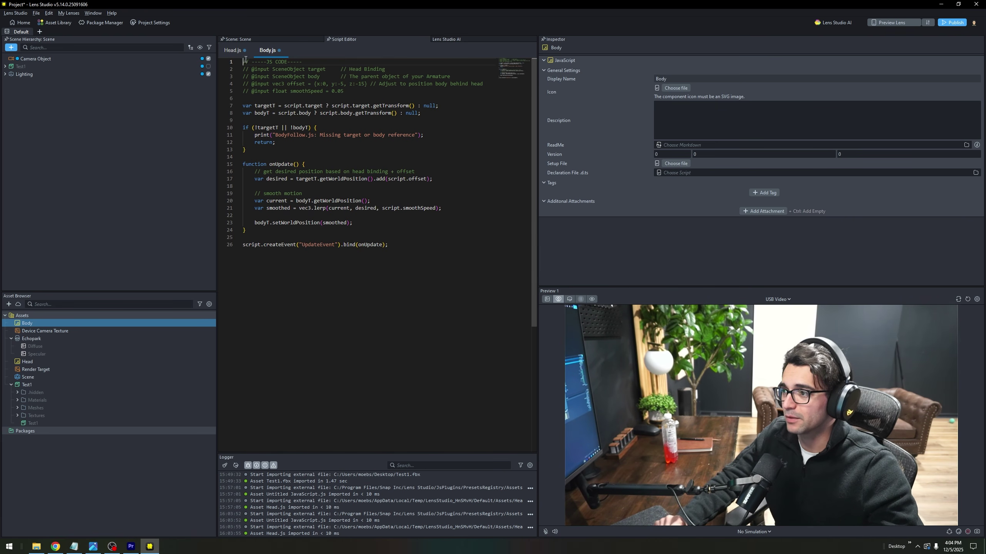
- Check the Head script and save the project to the Desktop as Youtube
click(234, 51)
click(36, 12)
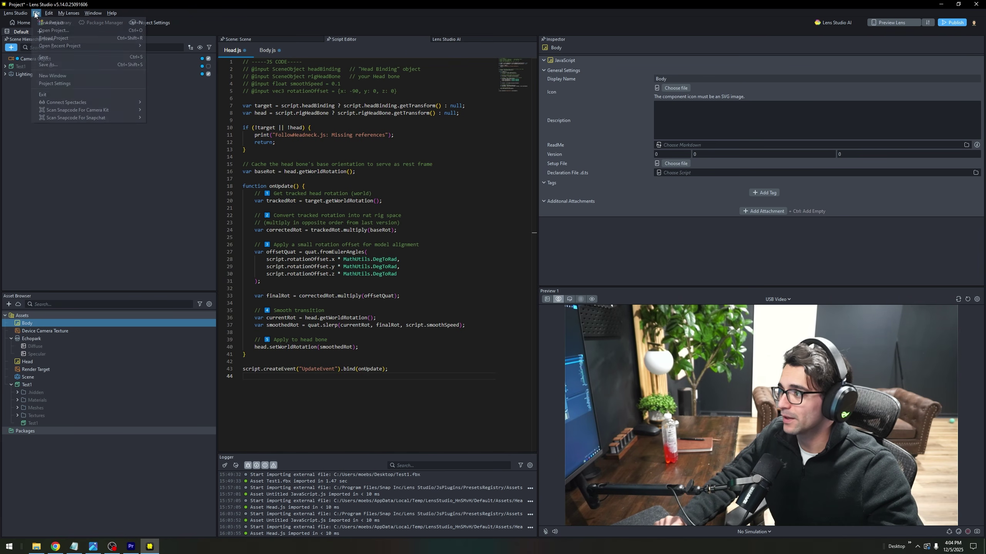
click(70, 59)
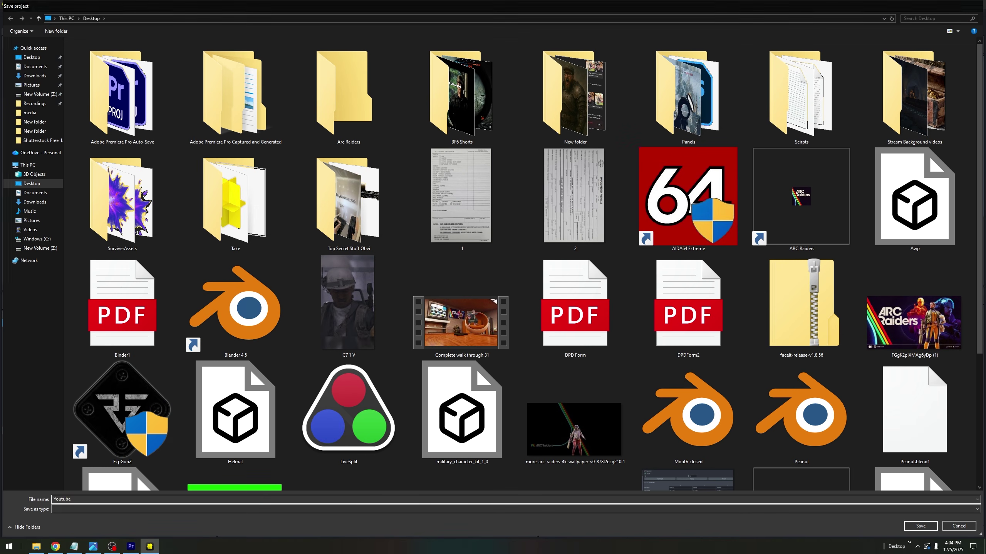
text(Youtube)
key(Return)
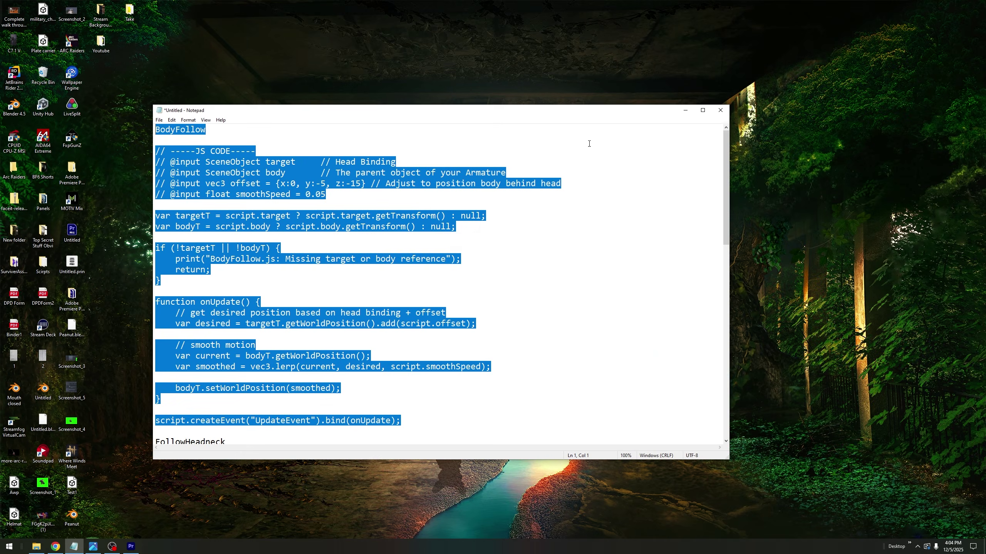
- Relaunch Lens Studio and reopen the saved Youtube project
key(super)
text(lens)
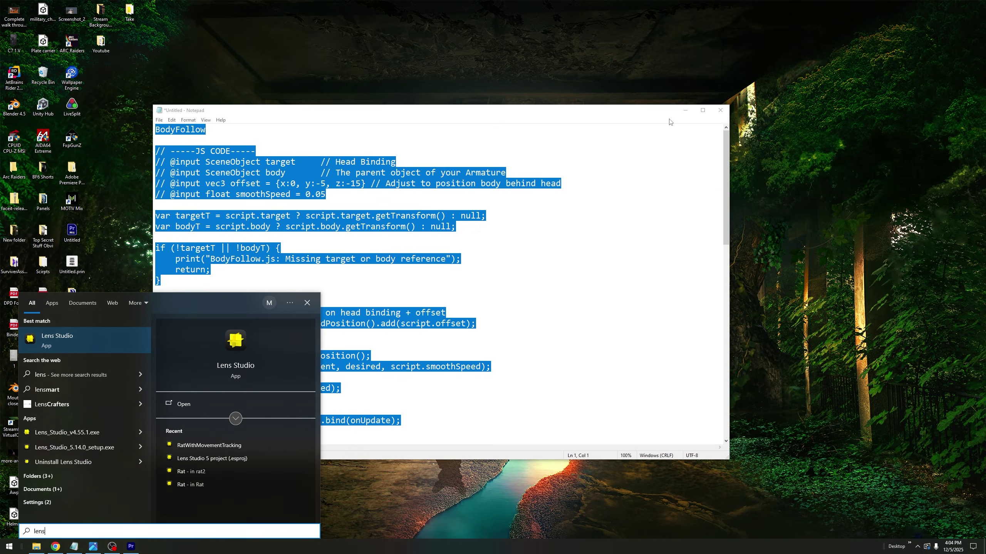
key(Return)
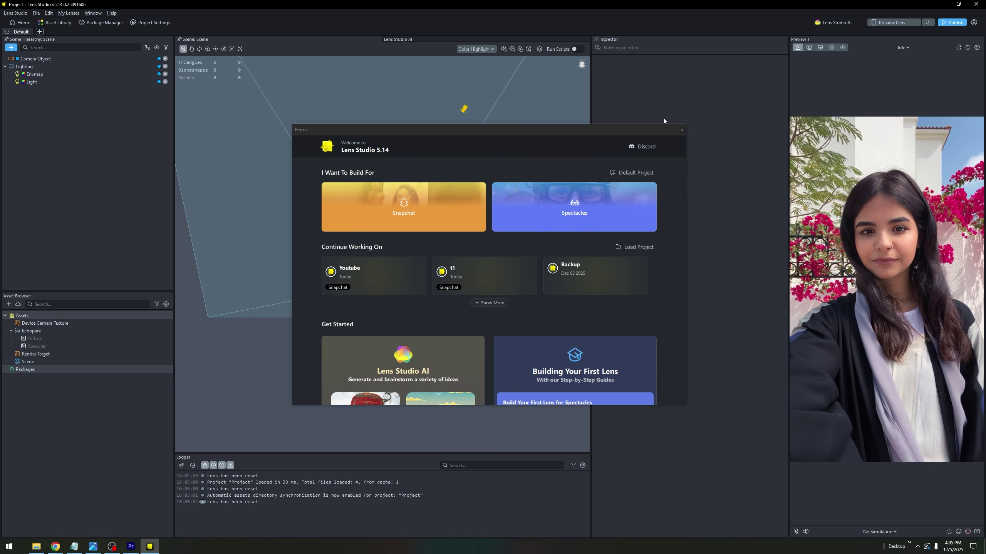
click(354, 280)
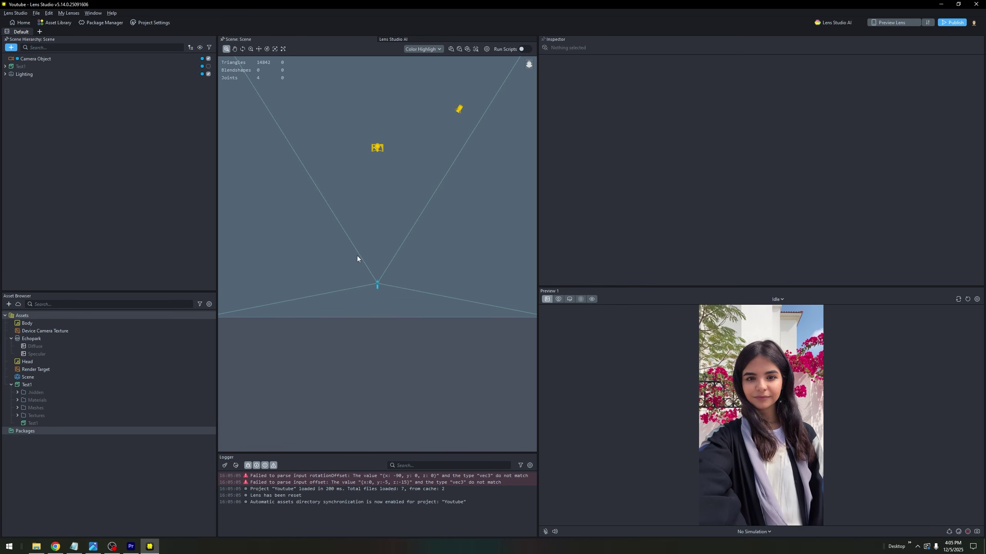
- Use the USB Video webcam as the preview source again and show the Head script's default input values
click(559, 299)
click(770, 302)
click(781, 335)
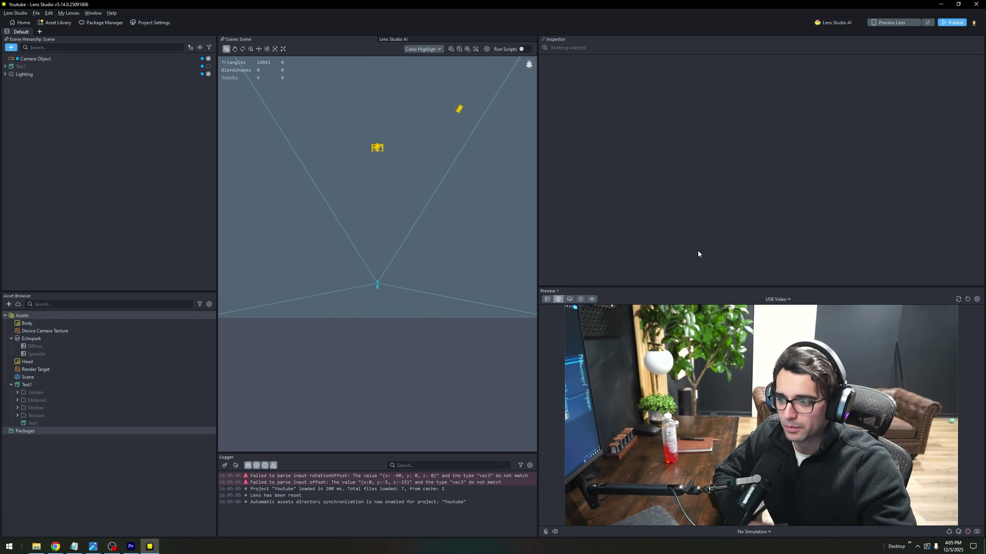
click(25, 362)
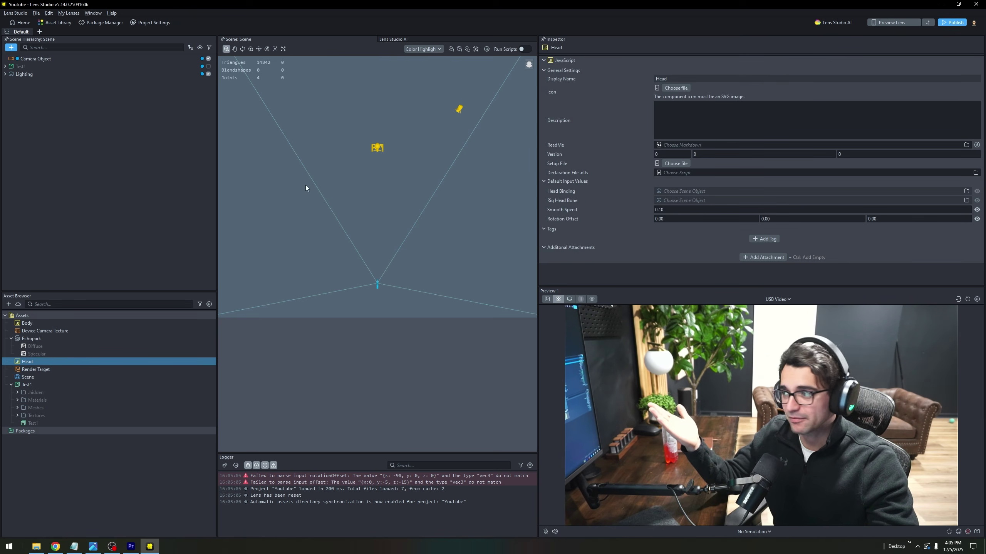
- Make the Test1 rat model visible and add a Head Binding object to the scene
click(6, 67)
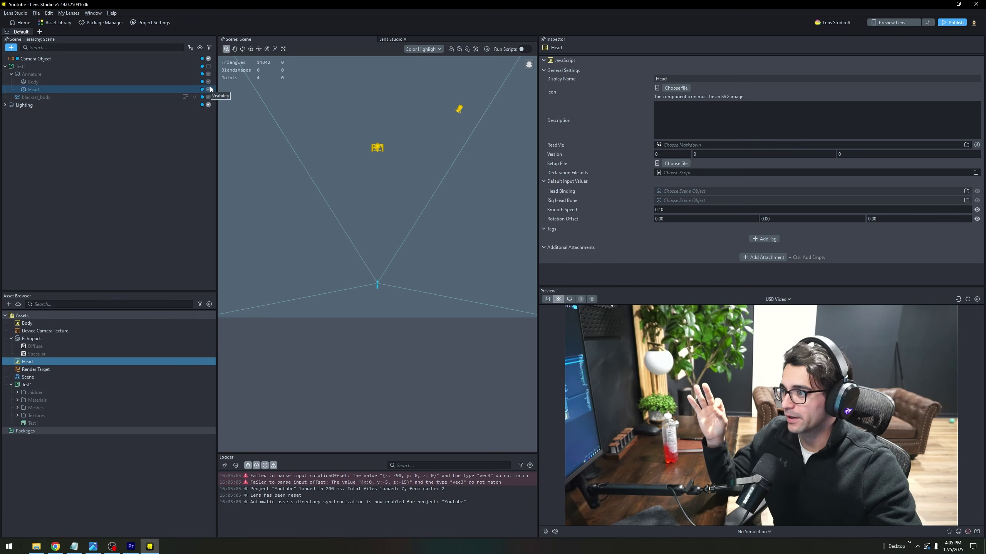
click(208, 66)
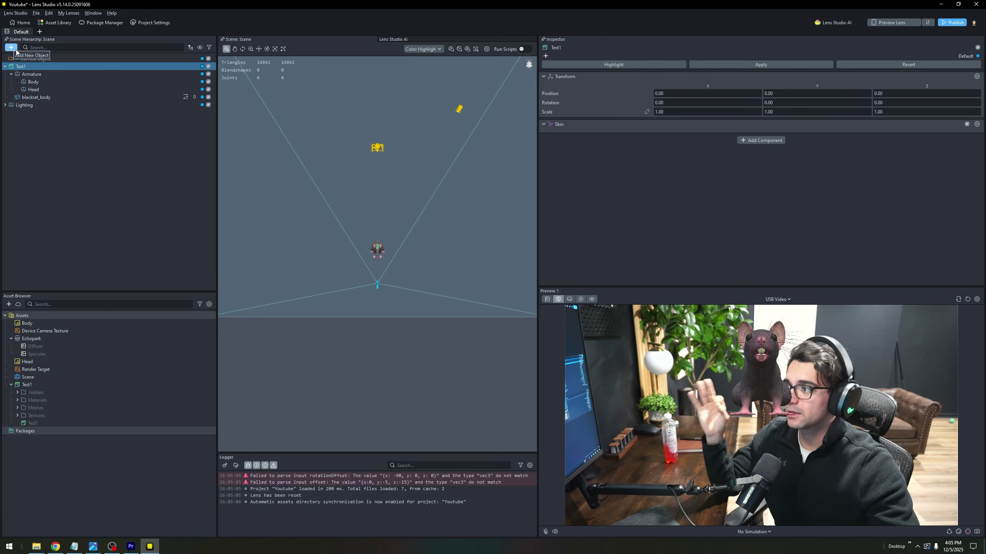
click(12, 49)
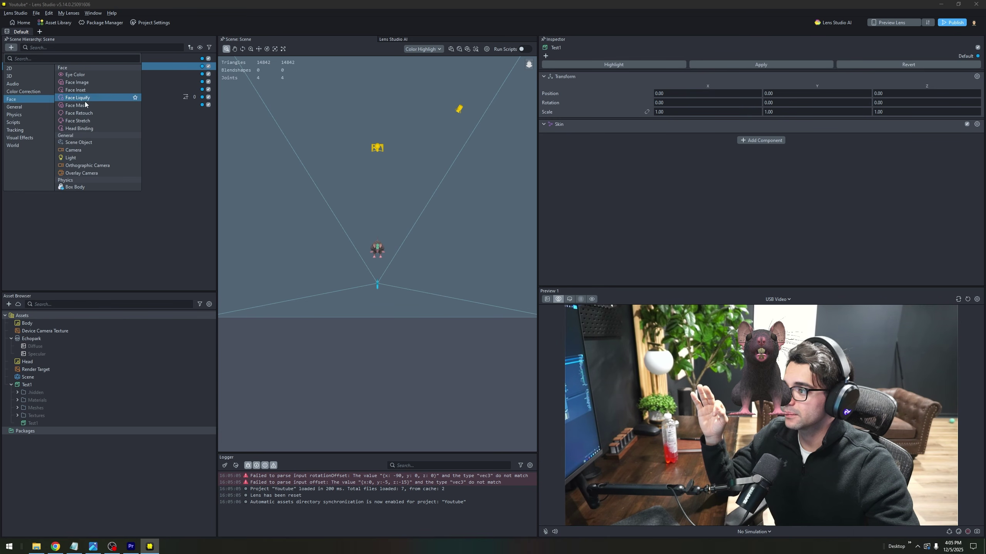
click(98, 128)
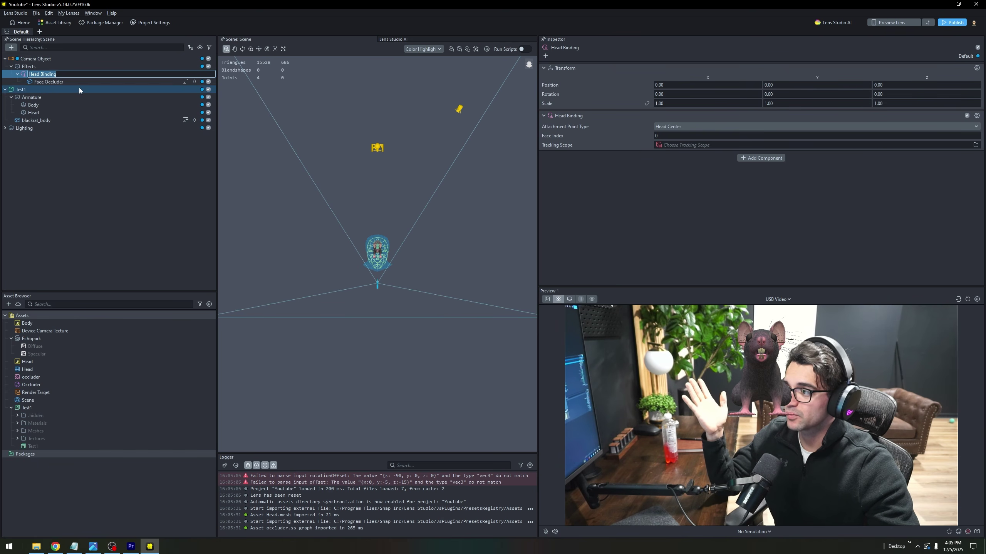
- Delete the Face Occluder from the Head Binding and place the Head script asset beneath the binding instead
click(52, 81)
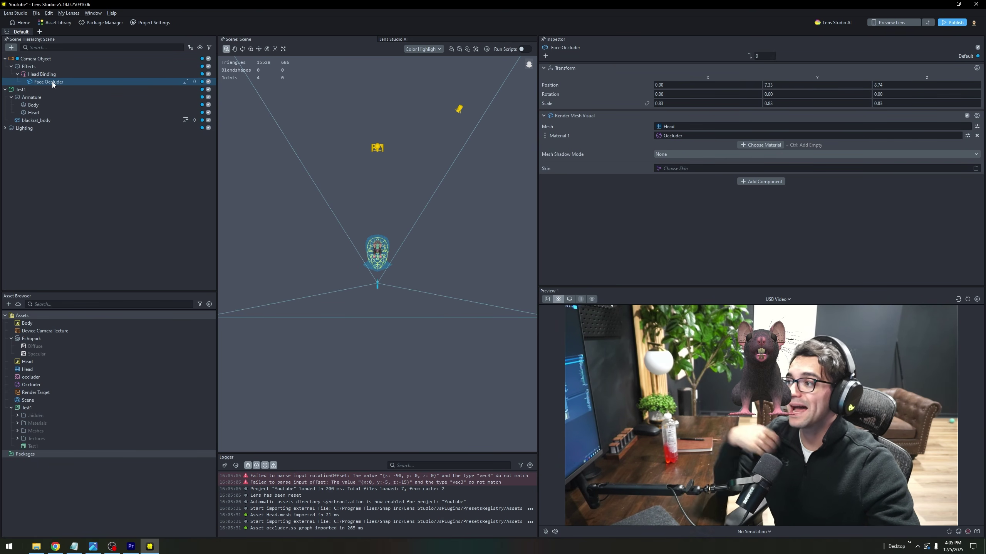
key(Delete)
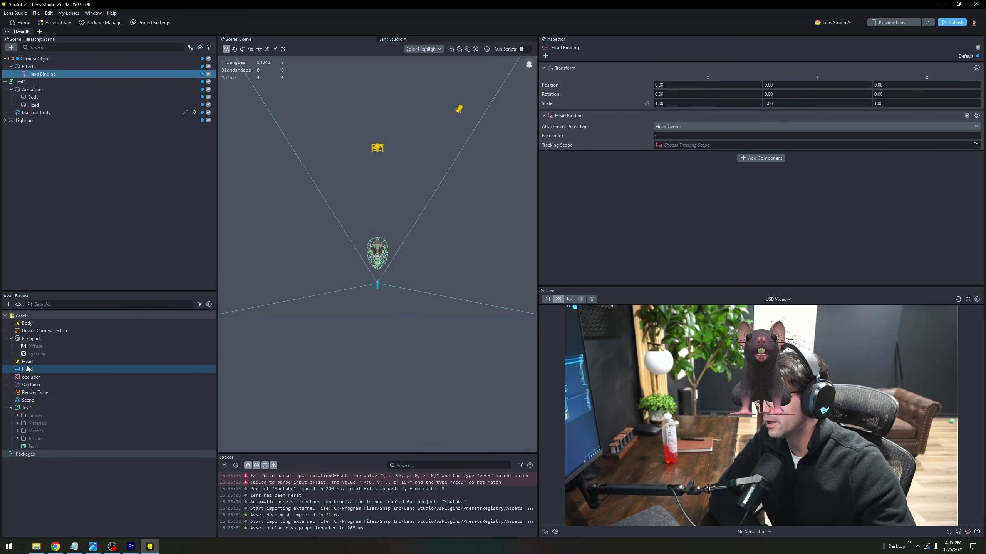
drag(26, 361, 37, 74)
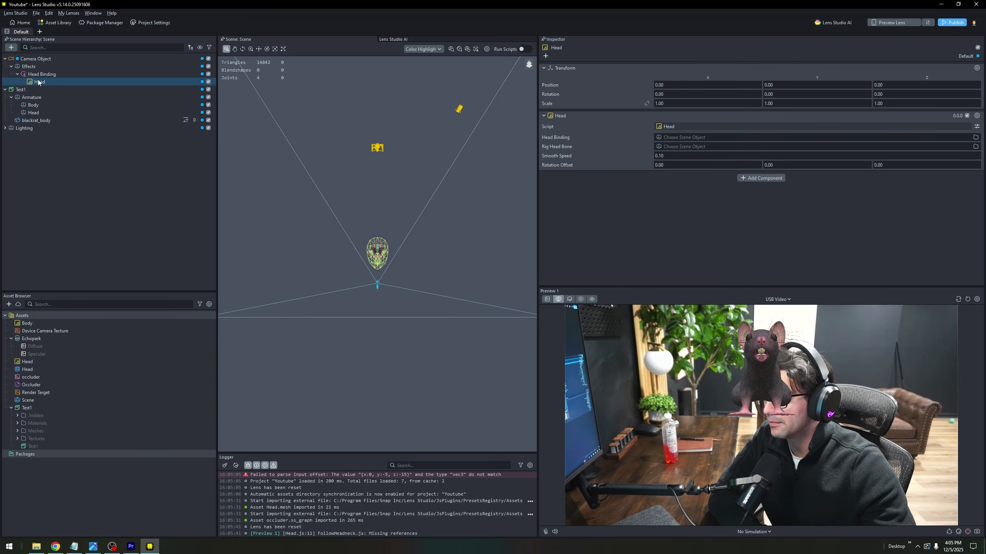
click(44, 82)
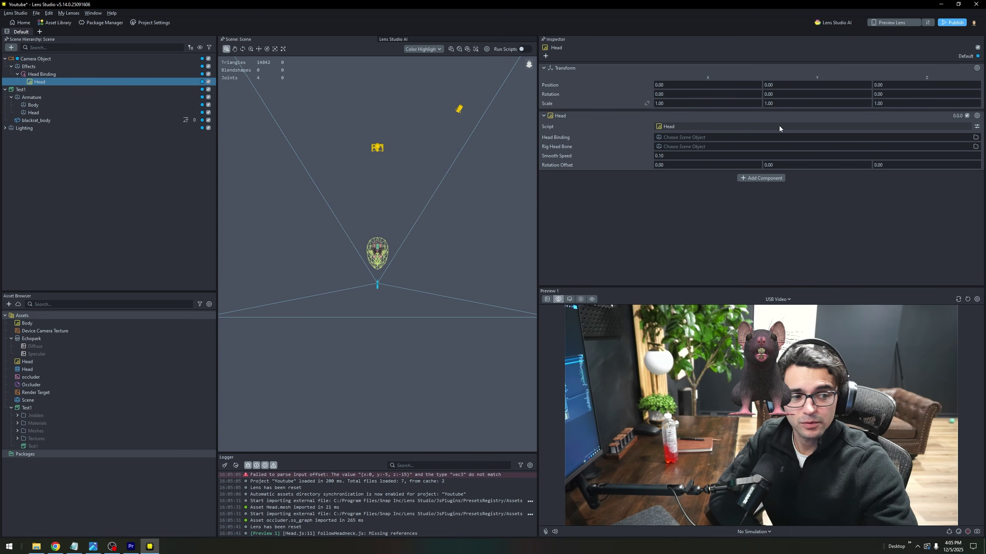
- Assign Head Binding to the Head script's Head Binding input and the Test1 armature's Head to its Rig Head Bone input
click(687, 140)
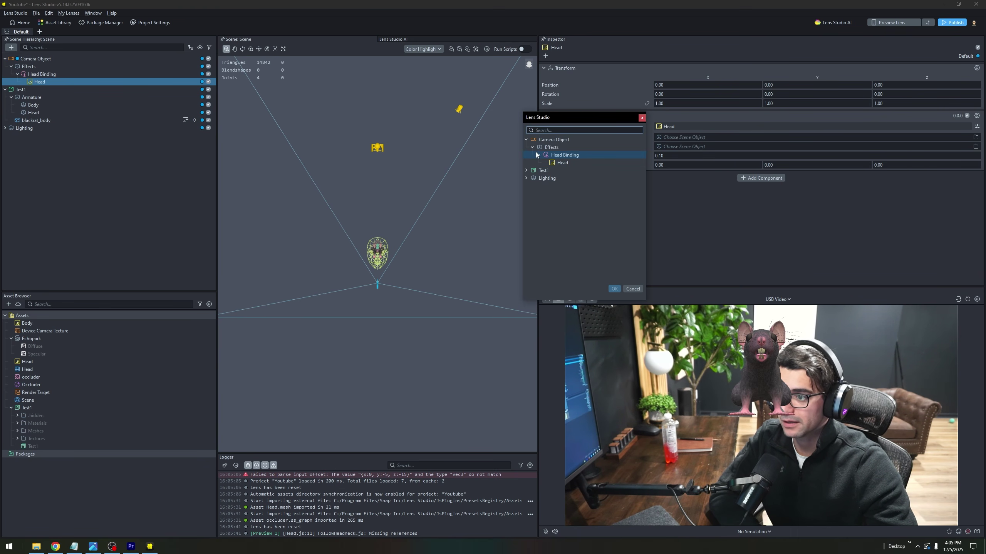
drag(582, 117, 461, 113)
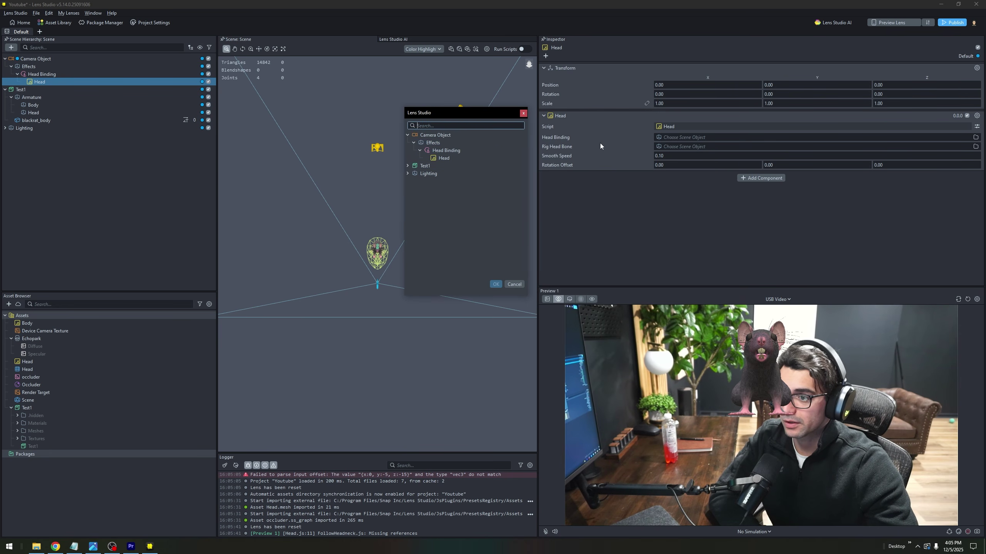
double_click(444, 155)
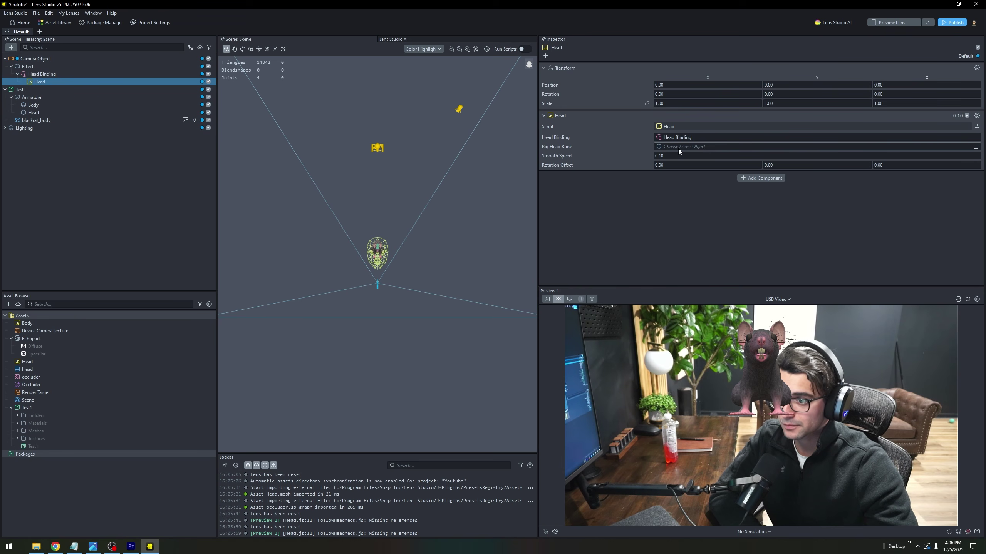
click(678, 148)
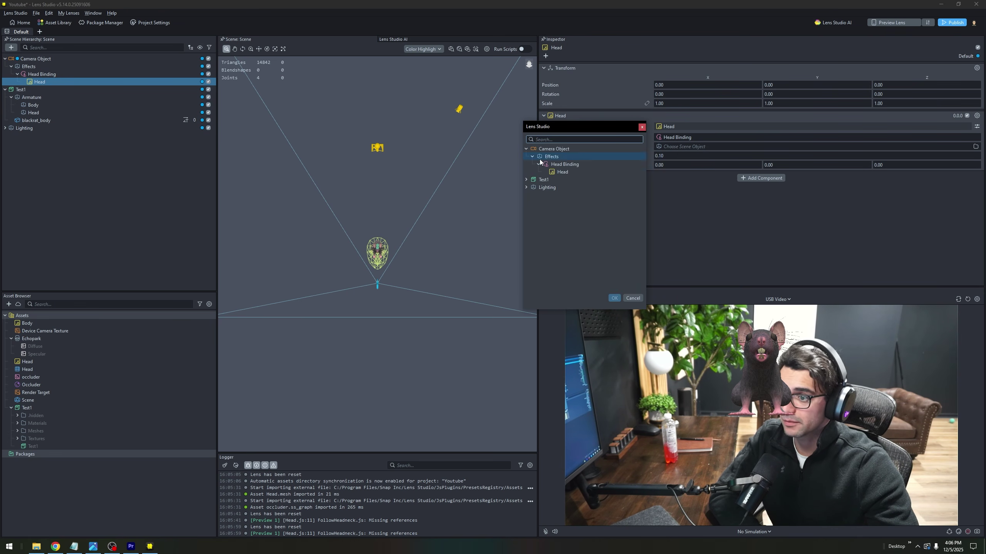
click(526, 180)
click(533, 187)
double_click(547, 203)
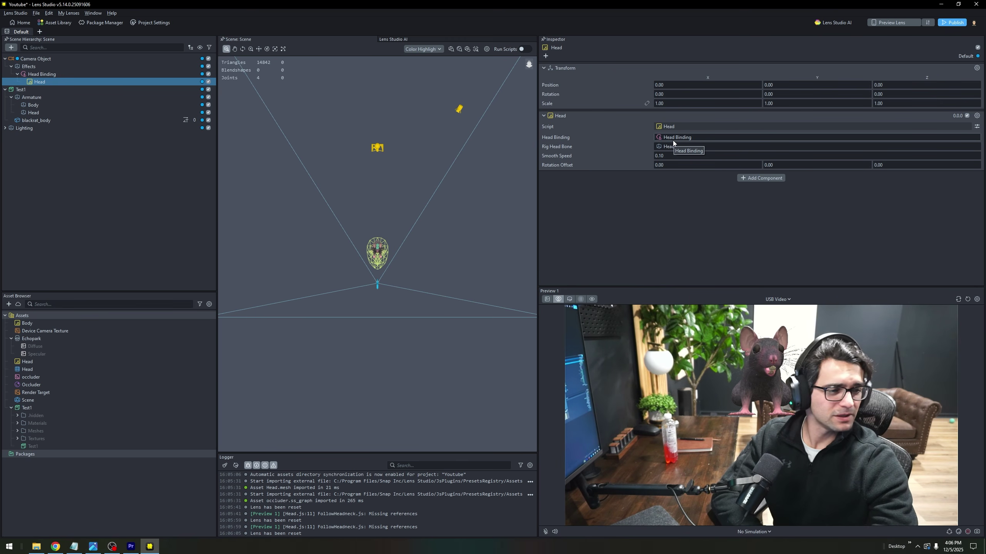
- Set the Head script's Smooth Speed to 1.00
click(670, 155)
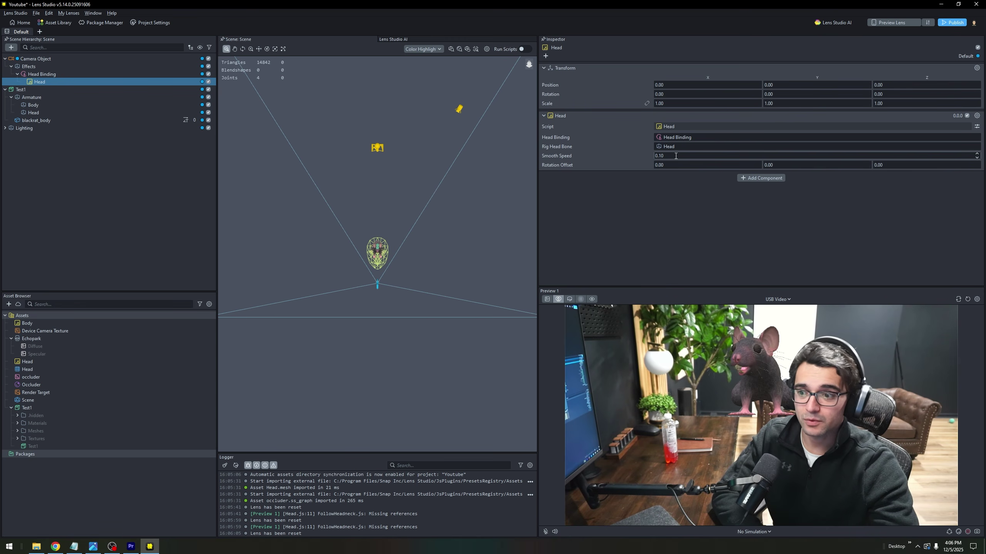
click(673, 155)
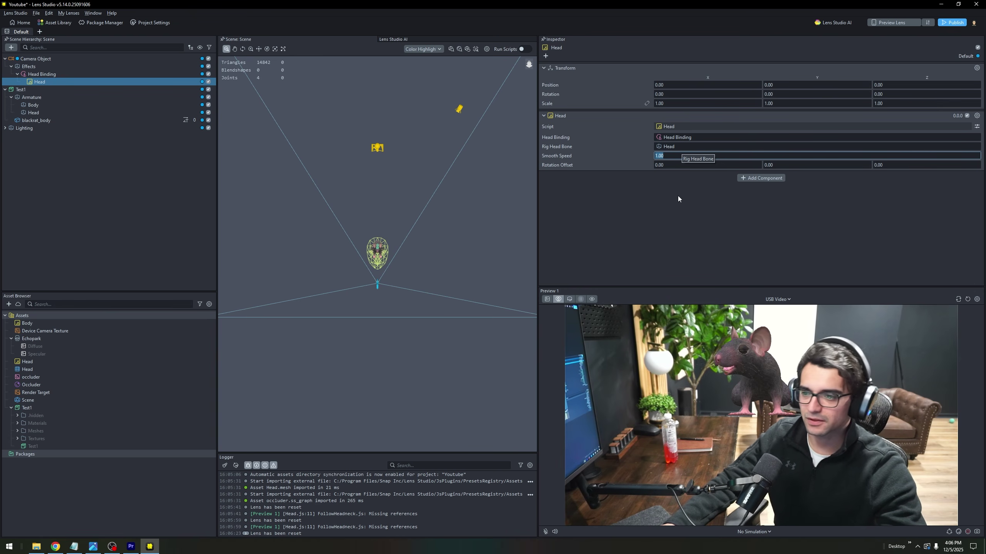
click(628, 235)
- Add the Body script asset under Effects and move the Test1 model under Effects as well
drag(77, 323, 25, 64)
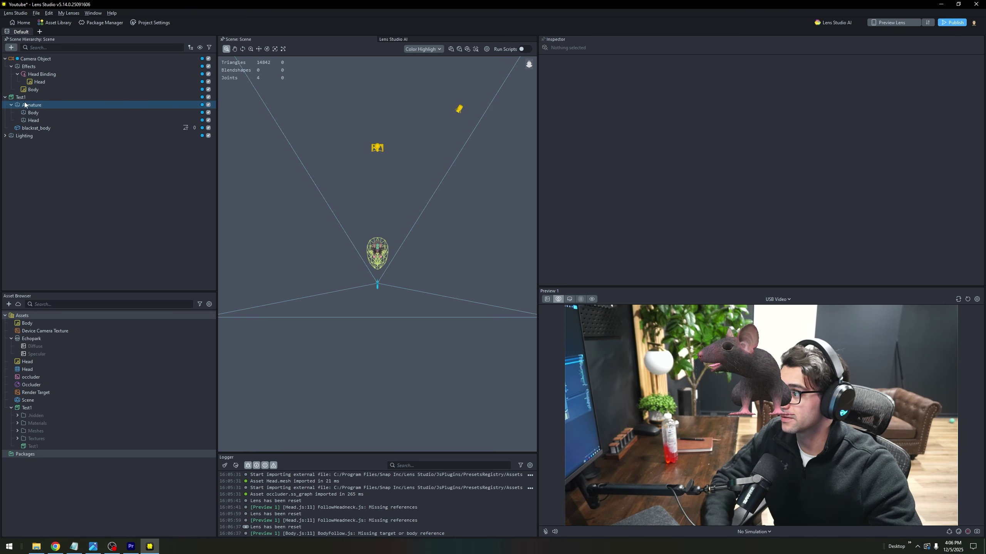
click(28, 90)
drag(24, 97, 29, 68)
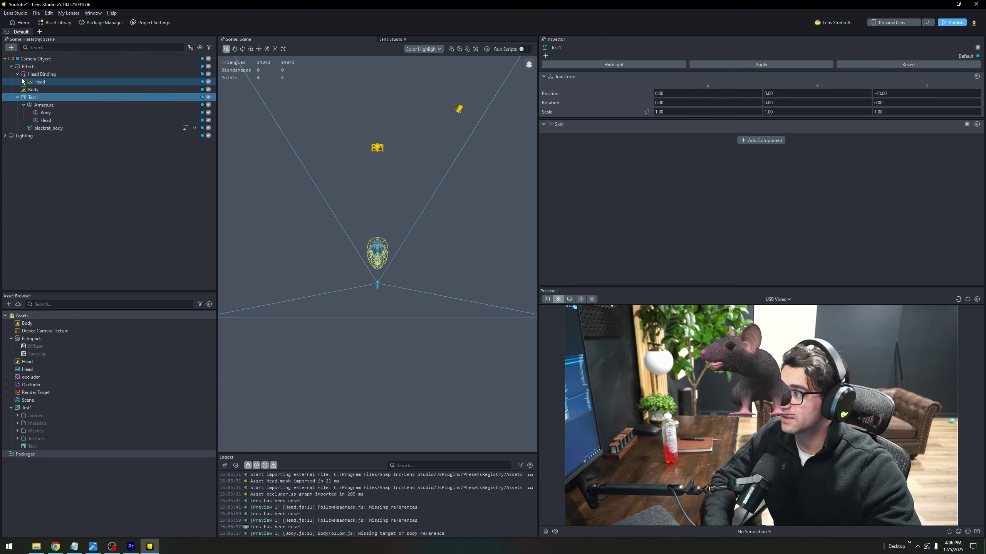
click(17, 74)
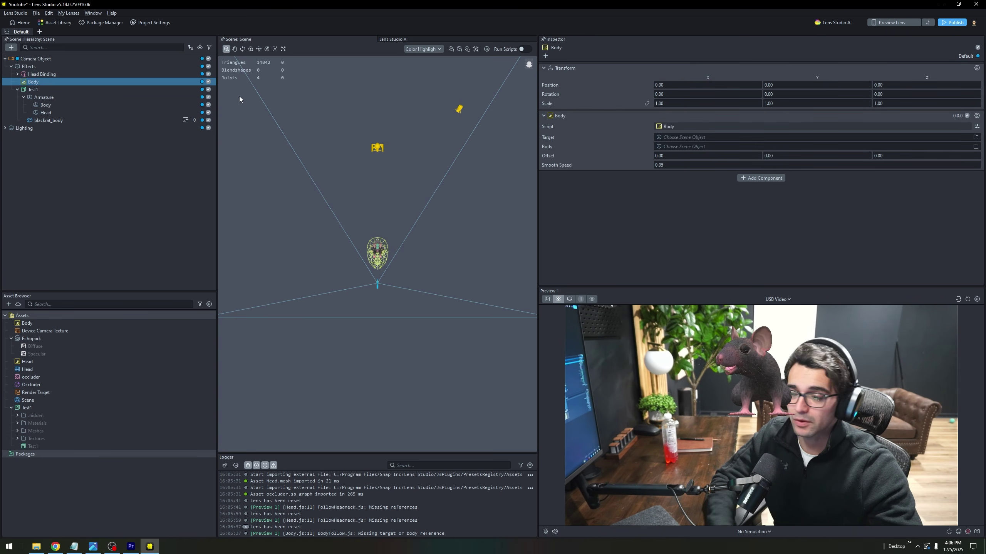
- Assign Head Binding as the Body script's Target and Test1 as its Body
click(669, 137)
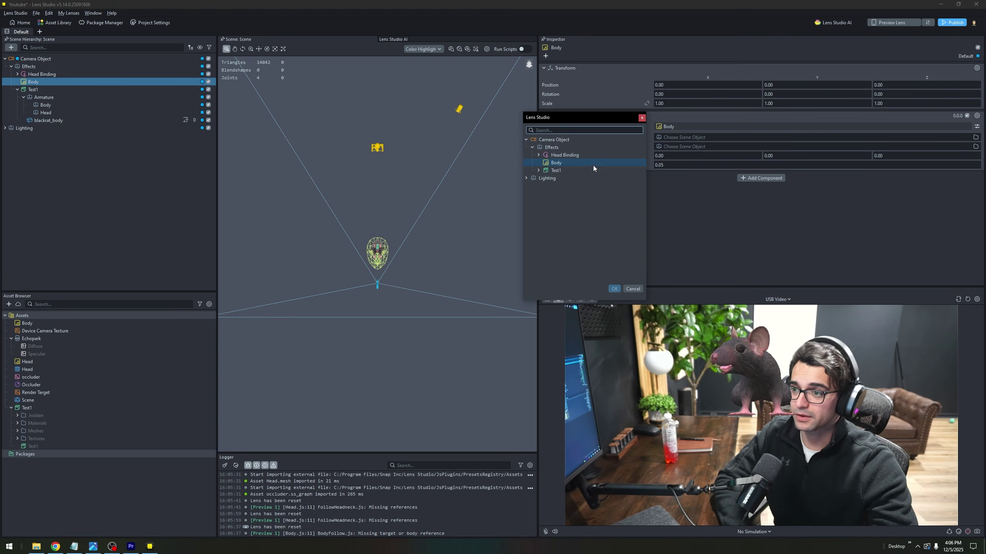
double_click(587, 155)
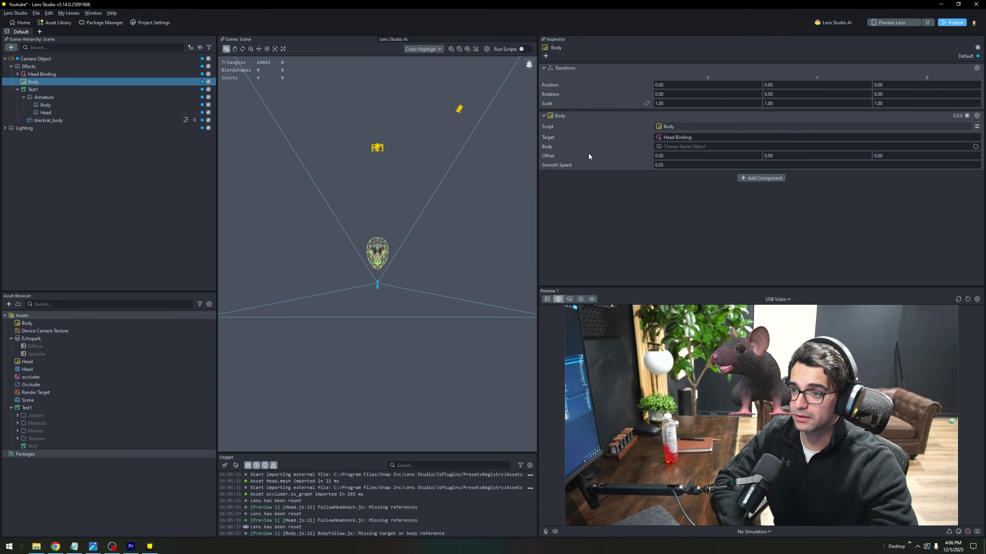
click(685, 148)
double_click(569, 179)
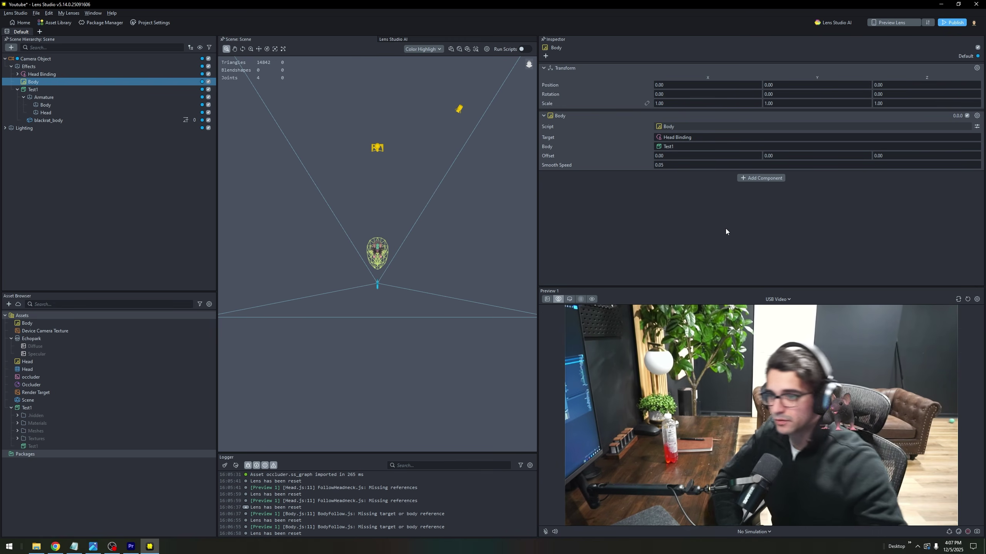
- Scale the Test1 rat model uniformly to 2.50 on all three axes
scroll(437, 245, down, 1)
right_drag(437, 244, 364, 231)
scroll(365, 231, up, 4)
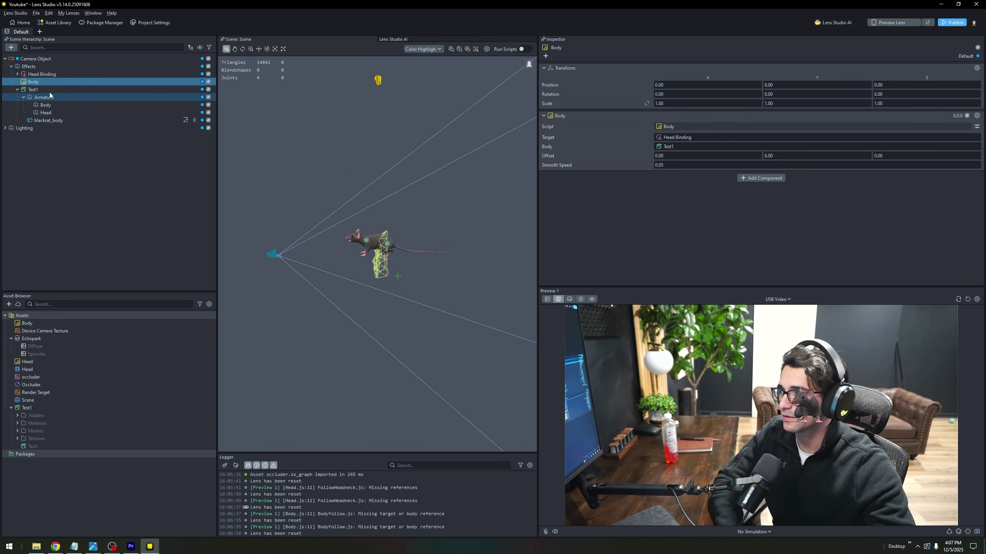
click(33, 90)
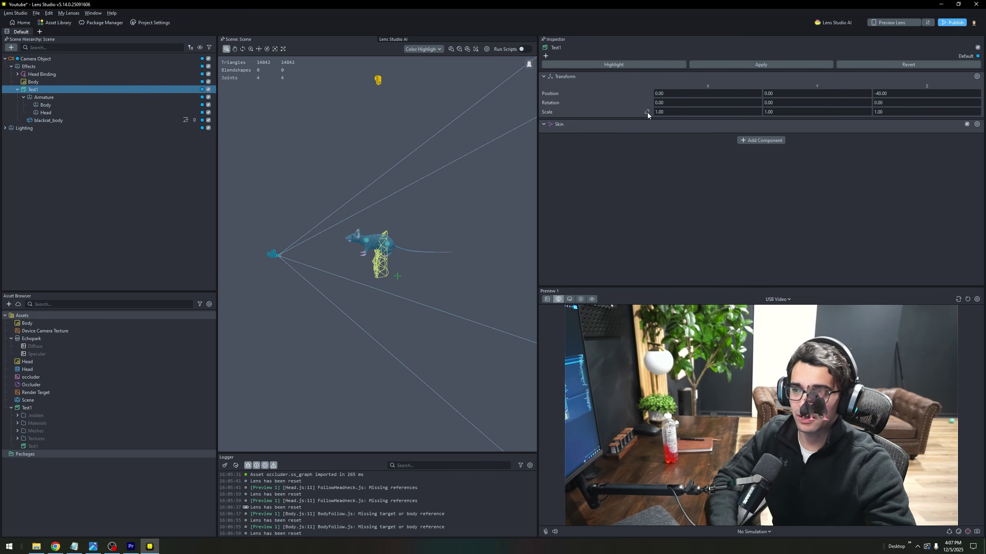
click(671, 111)
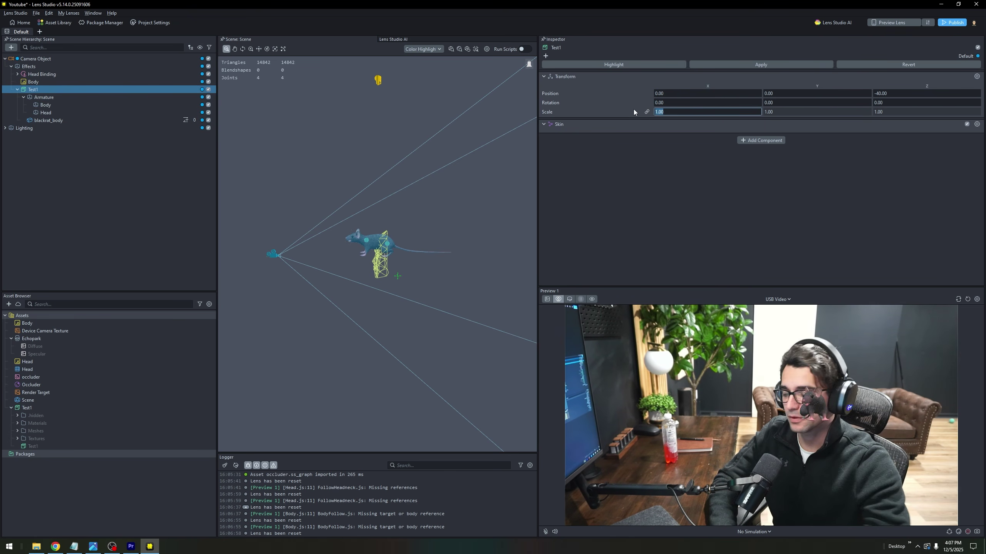
text(2.5)
key(Return)
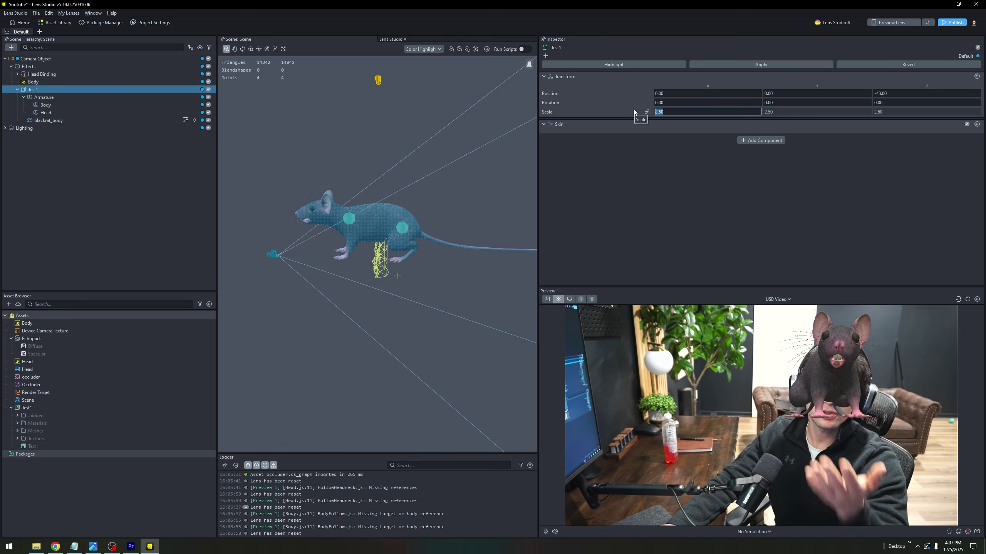
- Move Test1 down and back so the rat's head meets the face mesh, at about Y -17.9 and Z -66.6
click(381, 224)
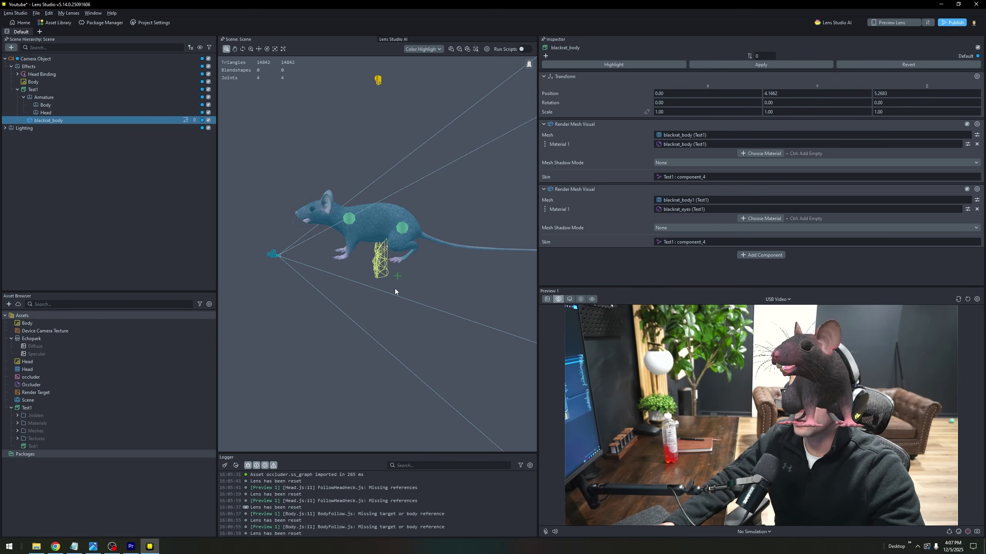
click(385, 227)
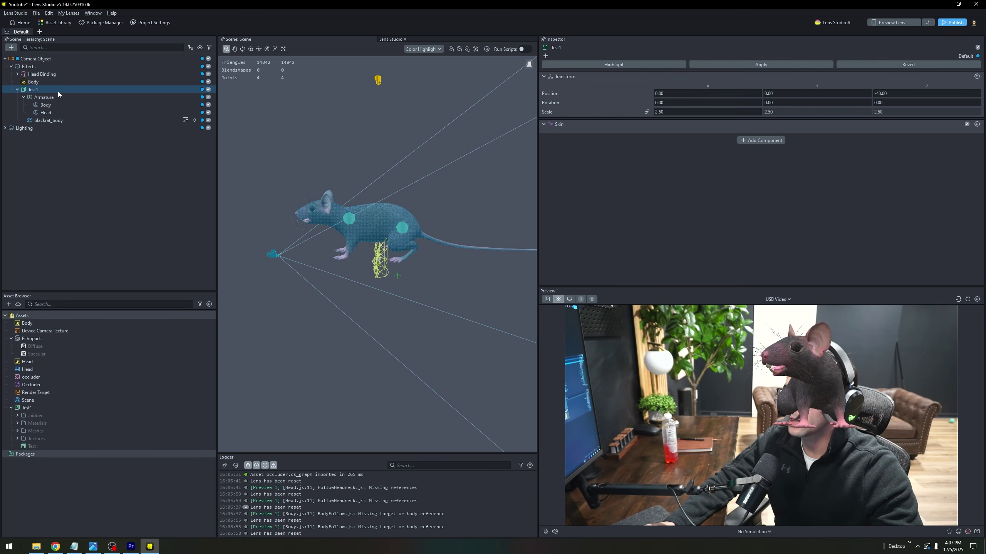
key(w)
drag(379, 238, 443, 279)
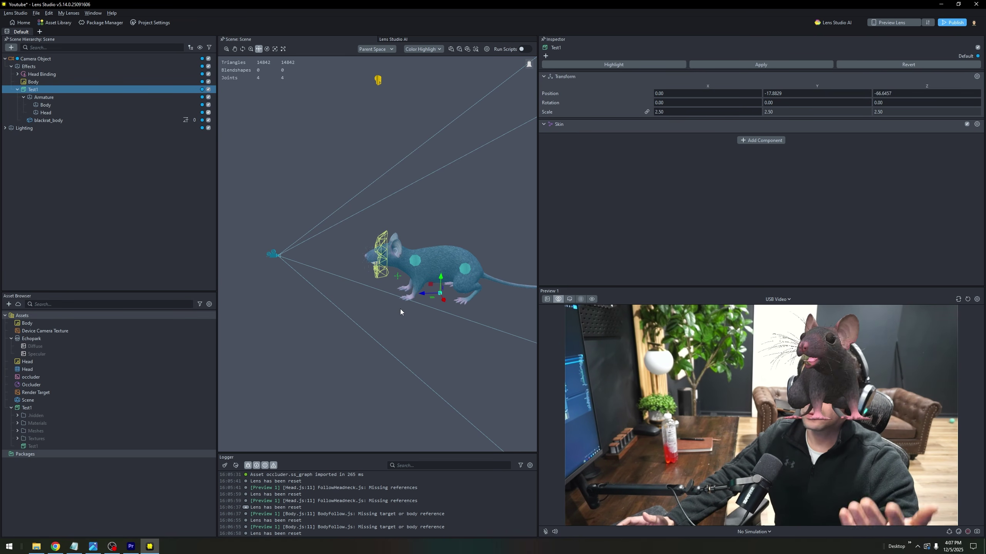
- Add a Face Inset to the scene and rename the Face Inset object as Mouth
click(59, 198)
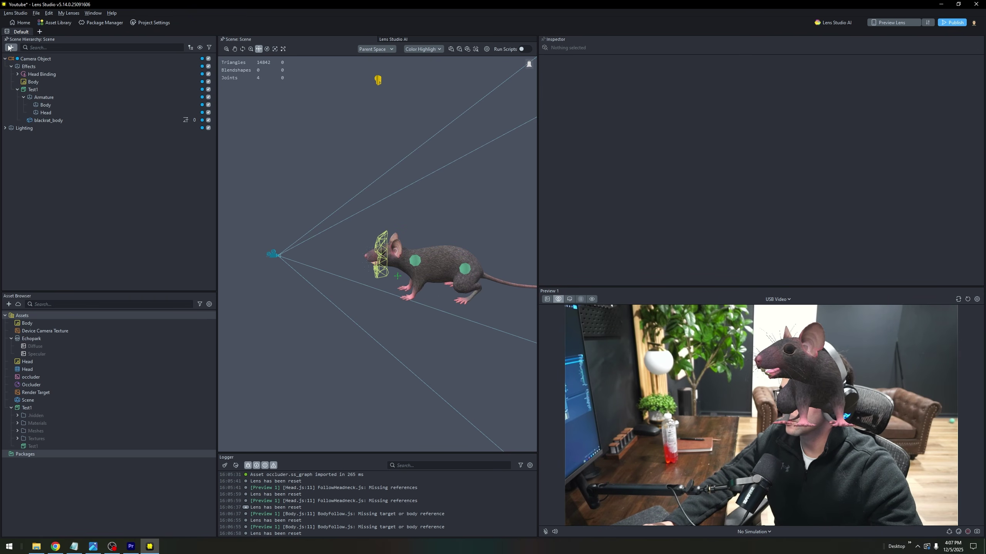
click(11, 48)
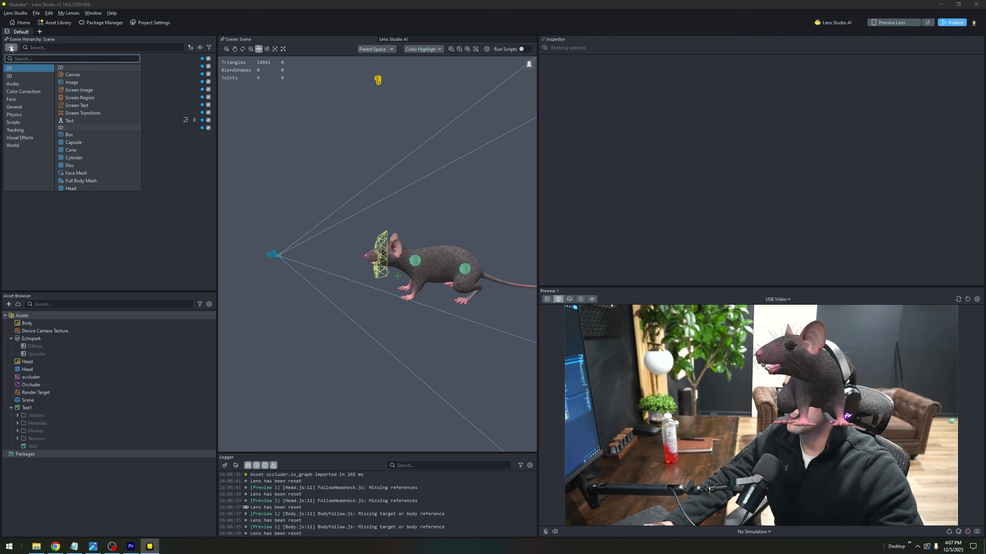
click(15, 108)
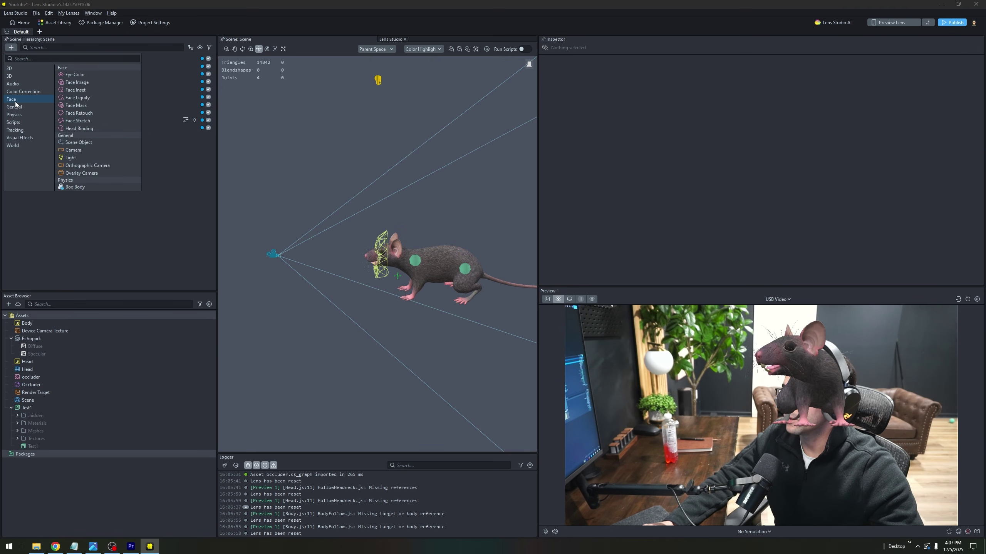
click(78, 91)
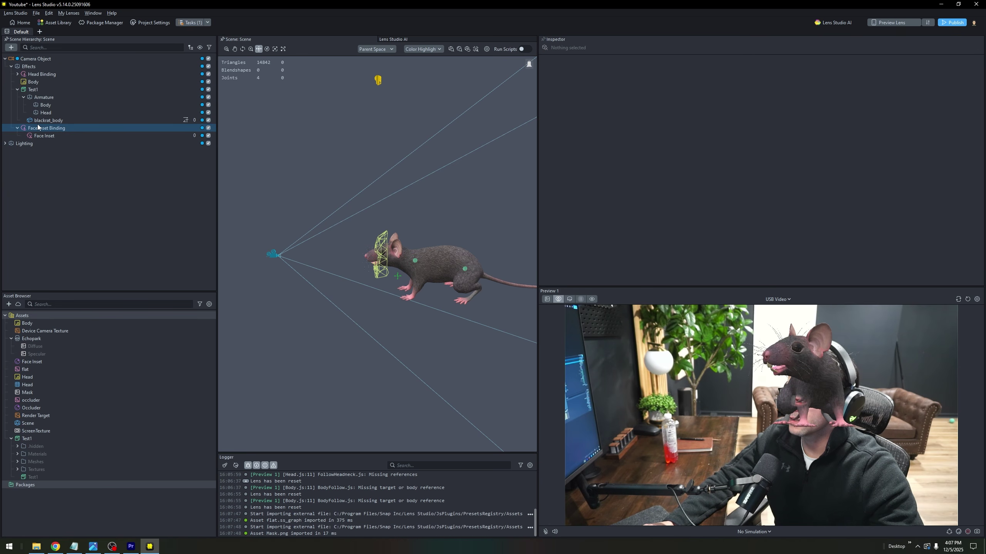
double_click(51, 136)
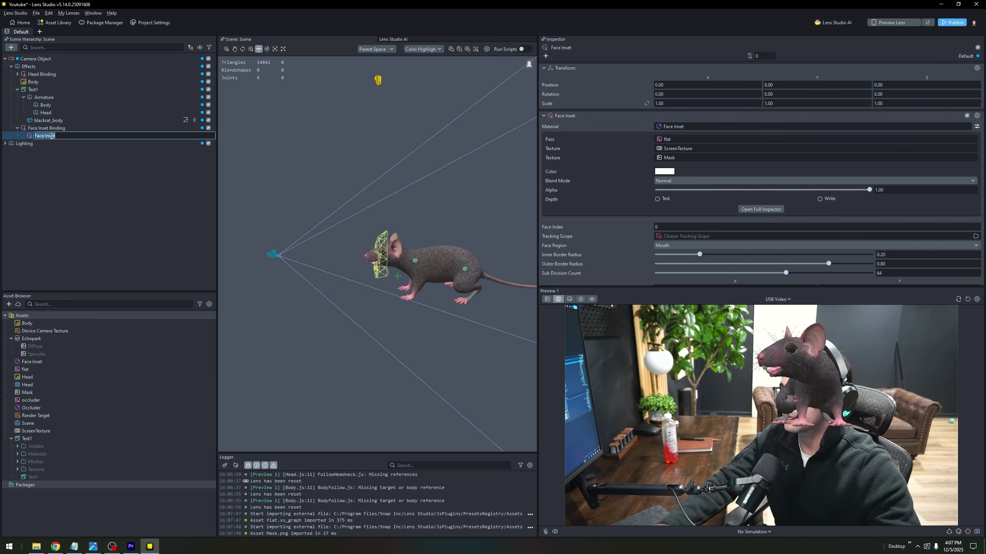
text(Mouth)
key(Return)
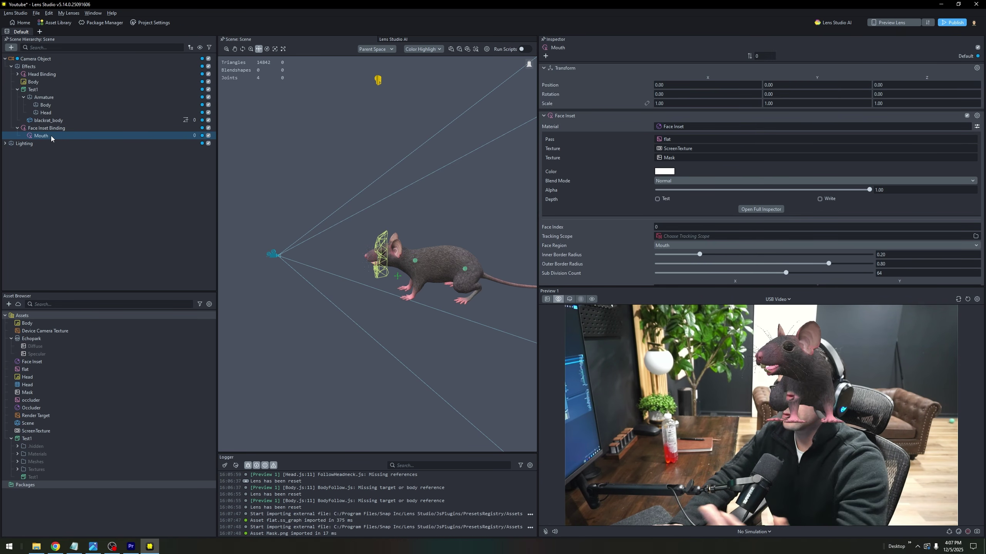
- Parent the Mouth inset under the rat's Head bone and delete the leftover Face Inset Binding object
drag(51, 139, 46, 111)
click(44, 131)
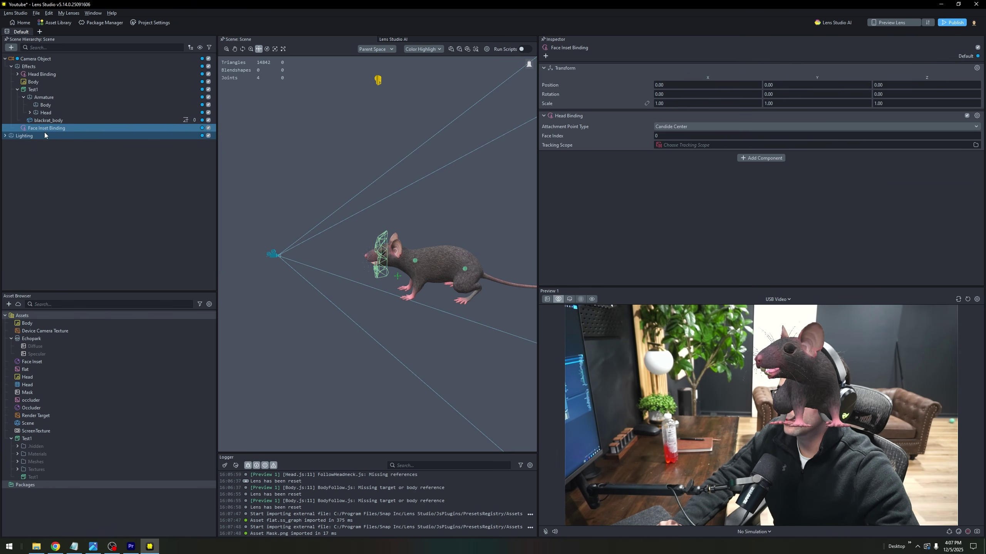
key(Delete)
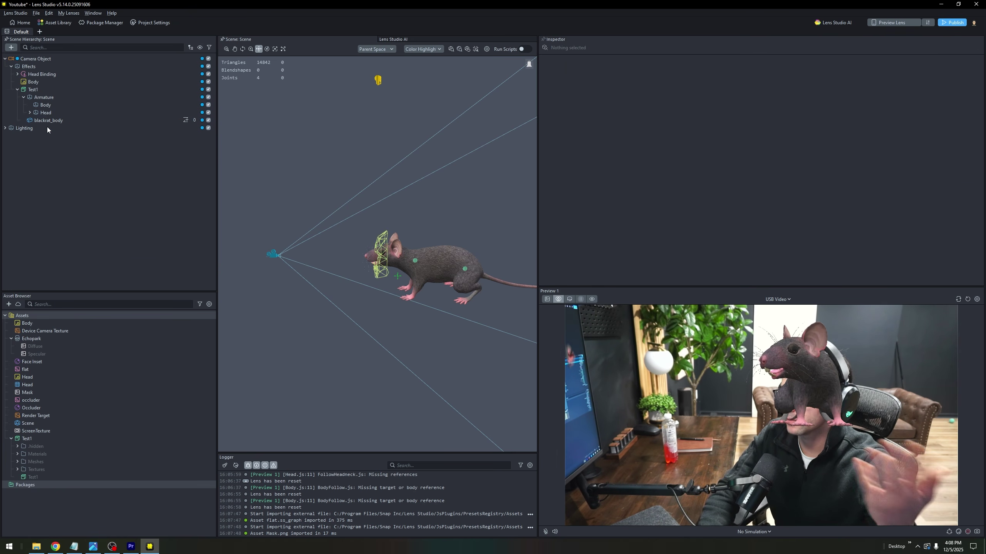
click(45, 111)
click(31, 112)
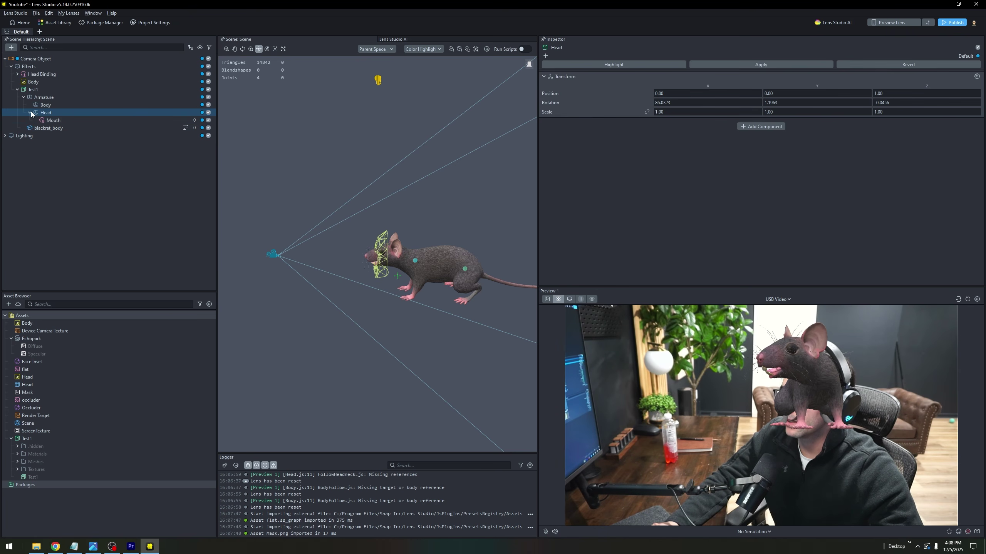
- Move the Mouth inset from the camera to the rat's snout, at about X 0.07, Y 0.91, Z 0.23
click(53, 120)
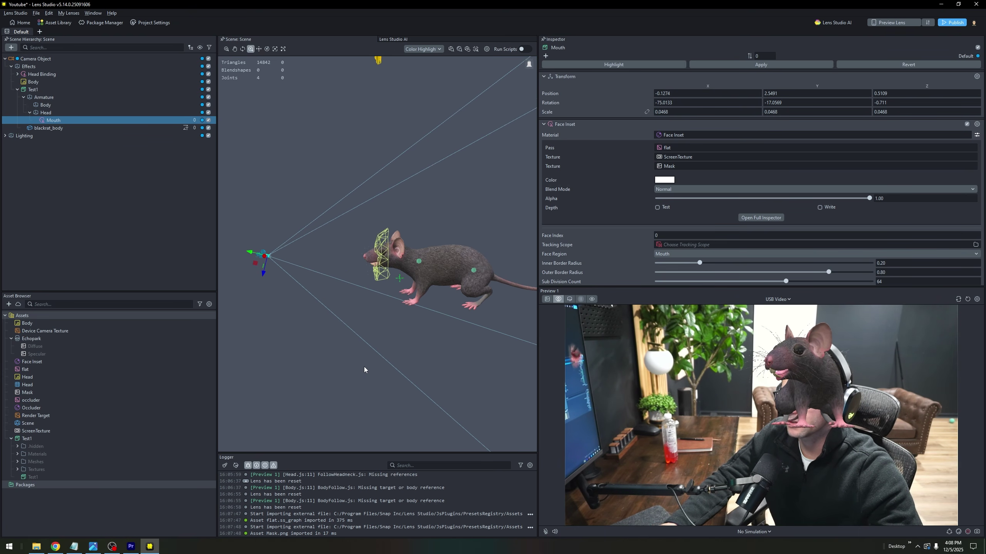
scroll(348, 233, down, 3)
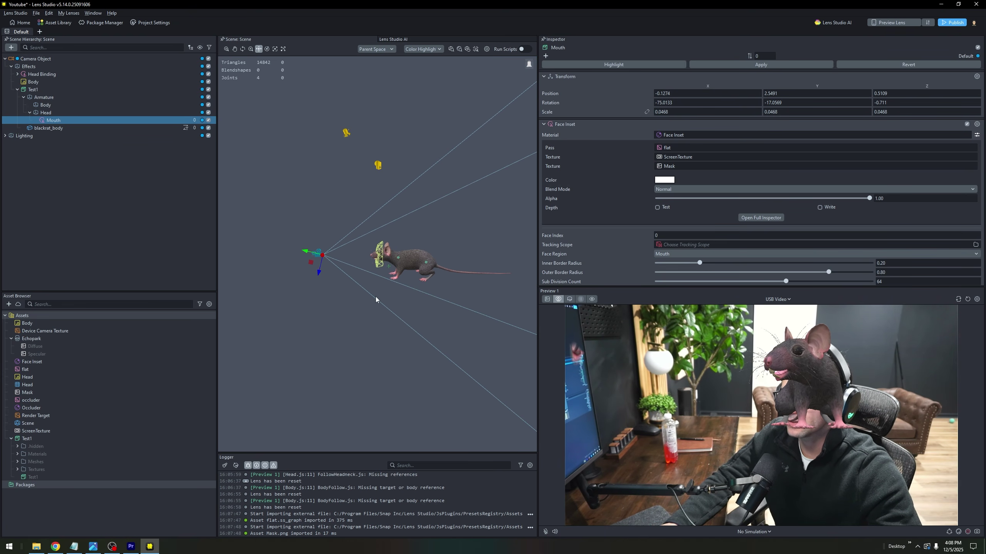
click(347, 221)
scroll(390, 315, up, 2)
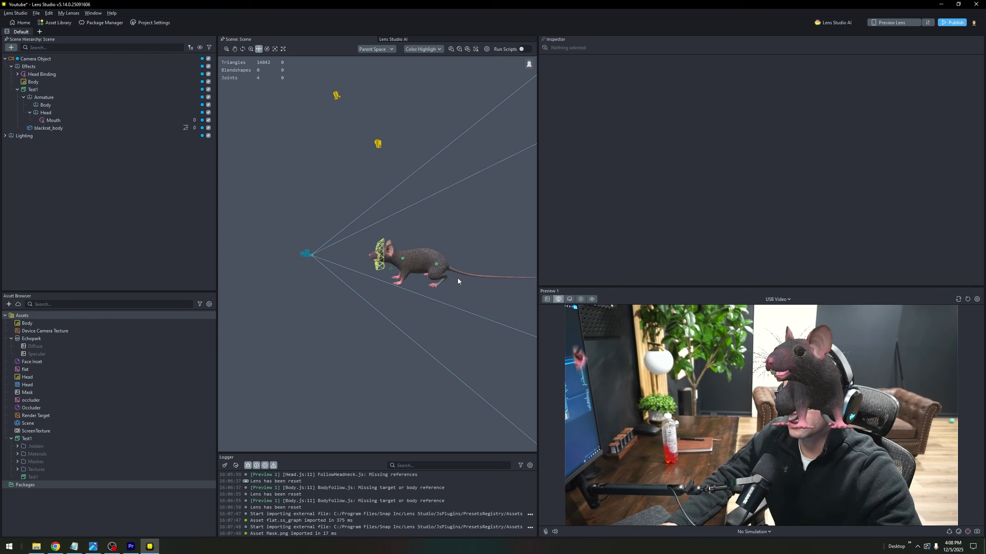
click(53, 120)
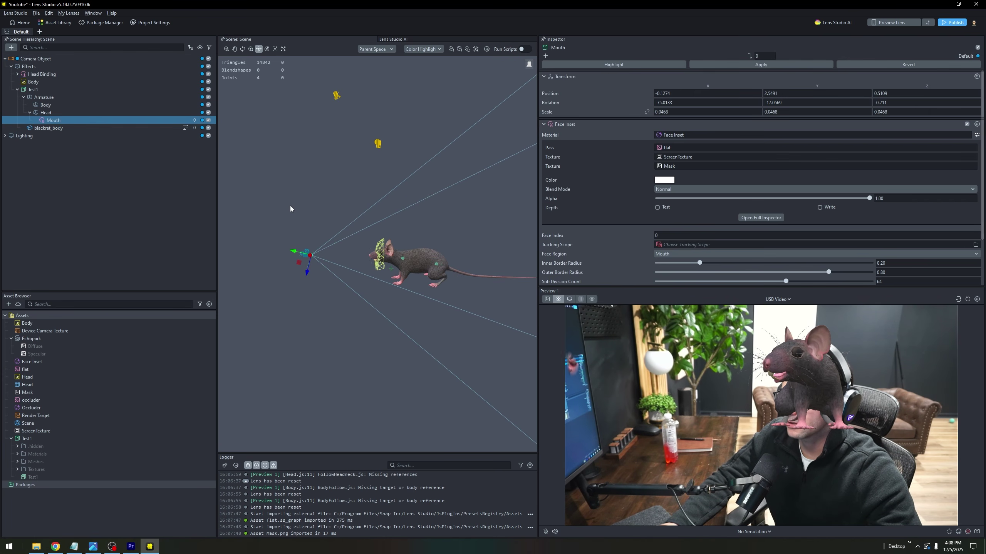
scroll(287, 268, up, 4)
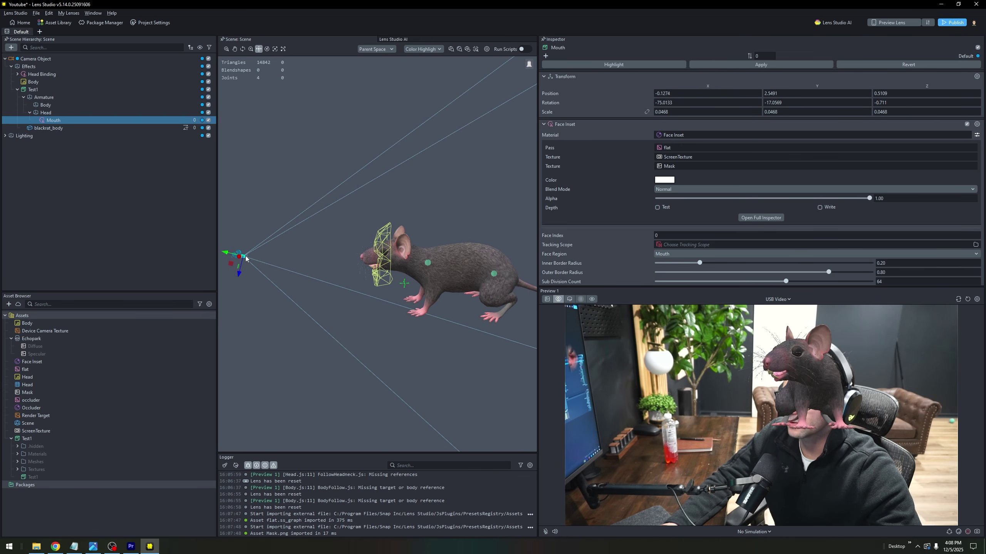
drag(243, 259, 304, 264)
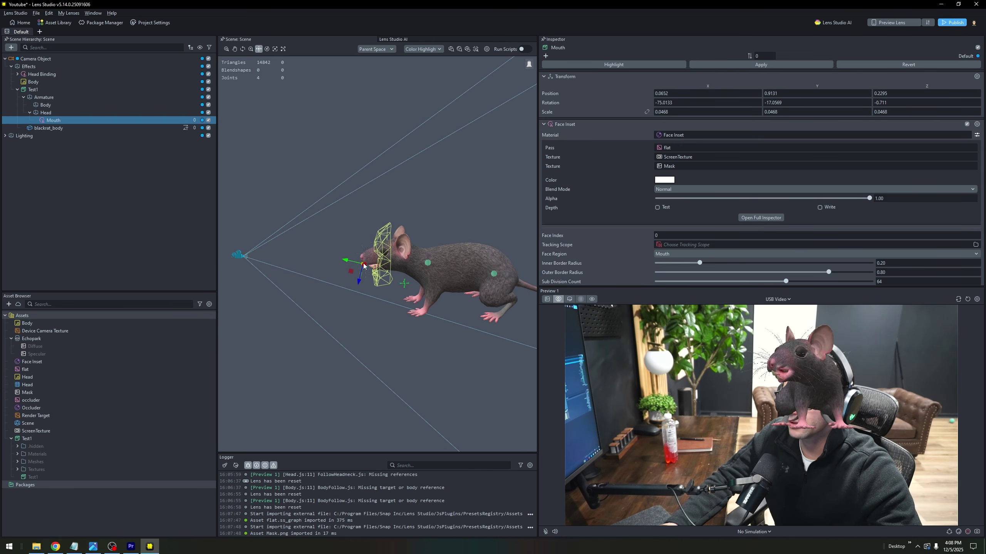
- Center the Mouth inset on the rat's mouth, at about X -0.04, Y 0.86, Z 0.24
scroll(364, 267, up, 4)
right_drag(362, 312, 448, 290)
scroll(414, 320, up, 3)
drag(429, 281, 377, 303)
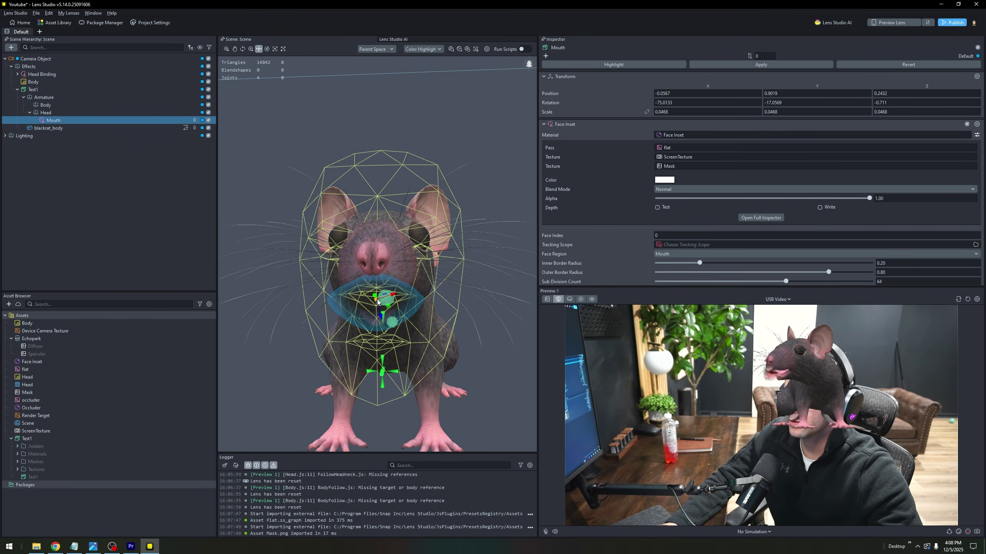
right_drag(377, 302, 353, 316)
drag(316, 306, 326, 310)
right_drag(326, 310, 349, 311)
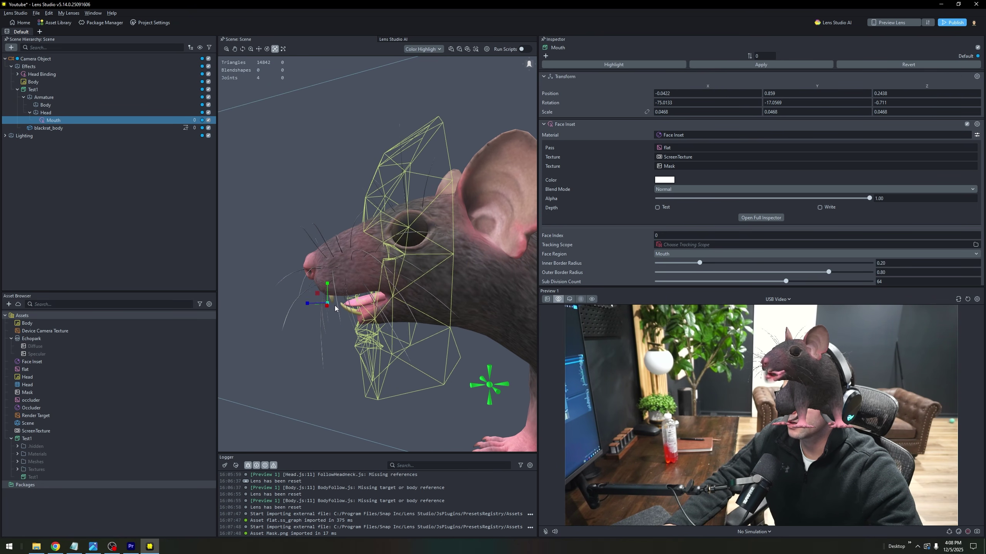
- Tilt the Mouth inset to about -61 degrees on X and shift it closer to the rat's jaw, at about Y 0.83, Z 0.25
key(e)
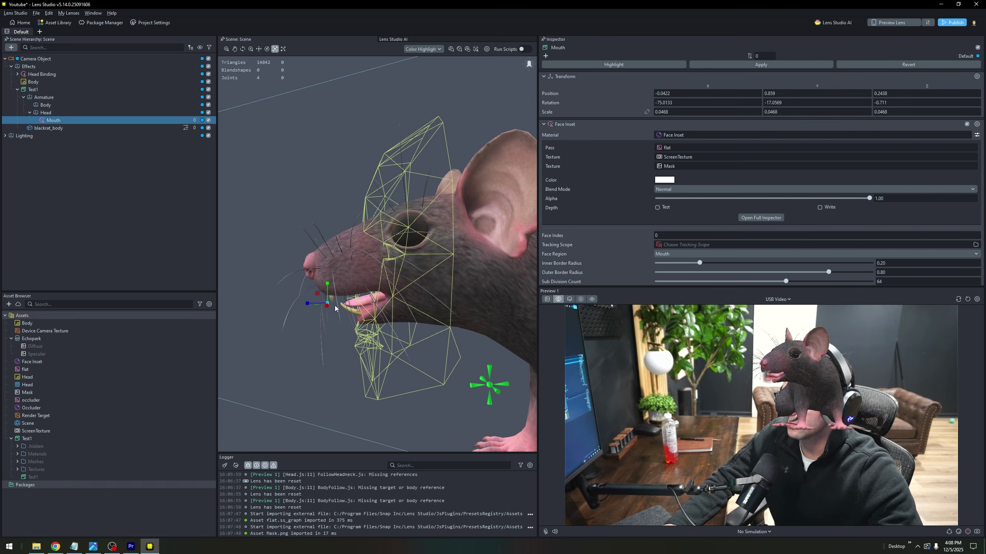
mouse_move(334, 304)
mouse_down()
mouse_move(326, 283)
mouse_move(328, 310)
mouse_up()
key(w)
right_drag(327, 311, 409, 310)
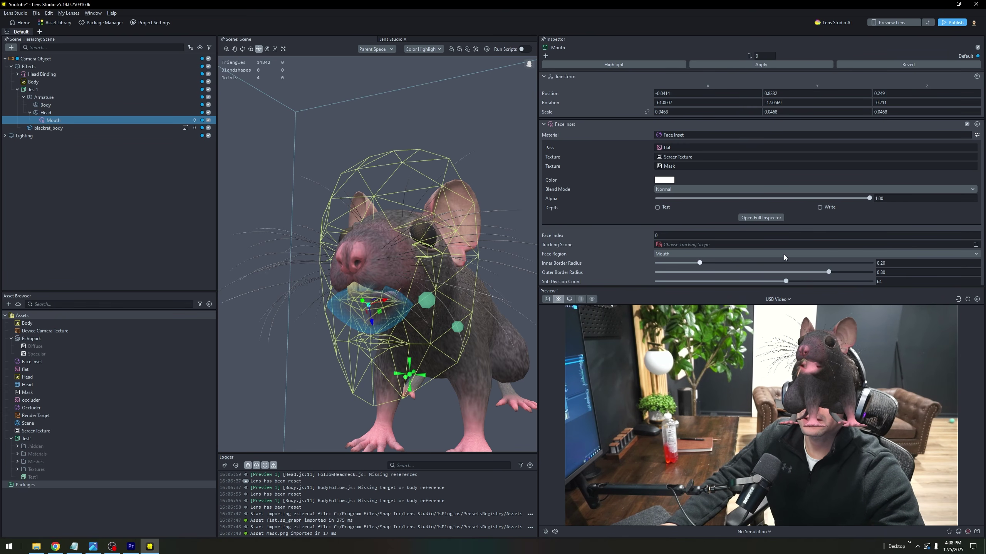
- Replace the Mouth material's ScreenTexture with Device Camera Texture
click(53, 120)
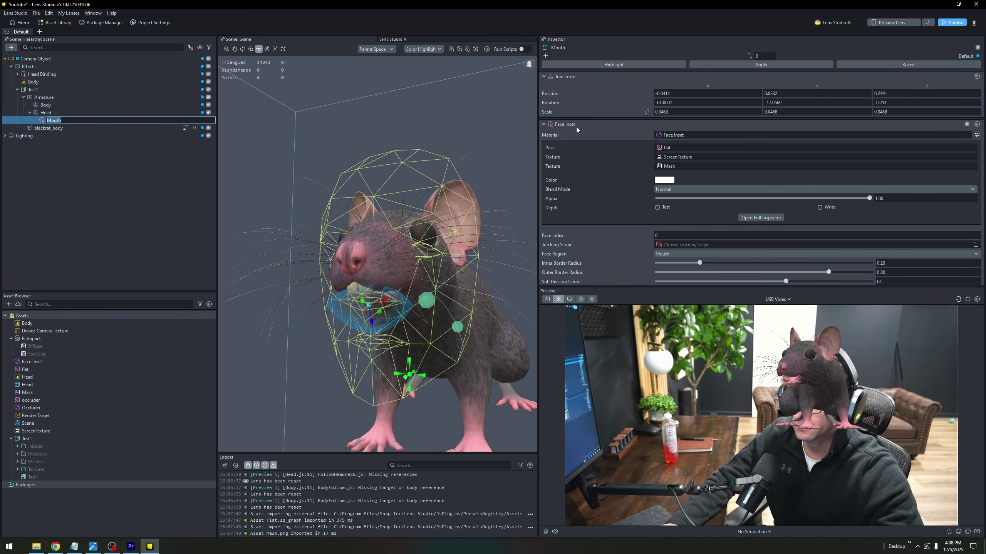
click(699, 157)
click(576, 167)
click(615, 309)
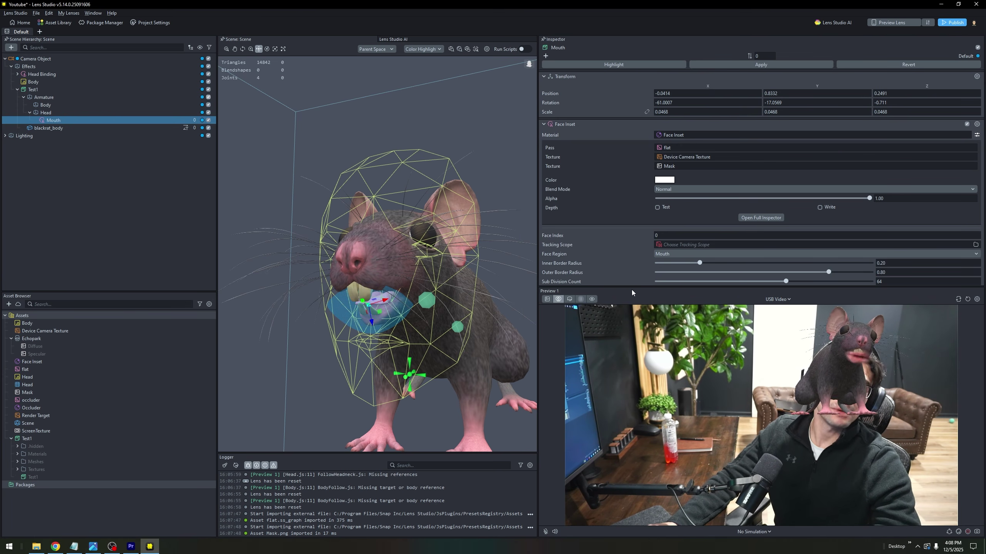
- Set the Mouth inset's Inner Border Radius to about 0.09 and Outer Border Radius to about 0.61
drag(701, 263, 655, 263)
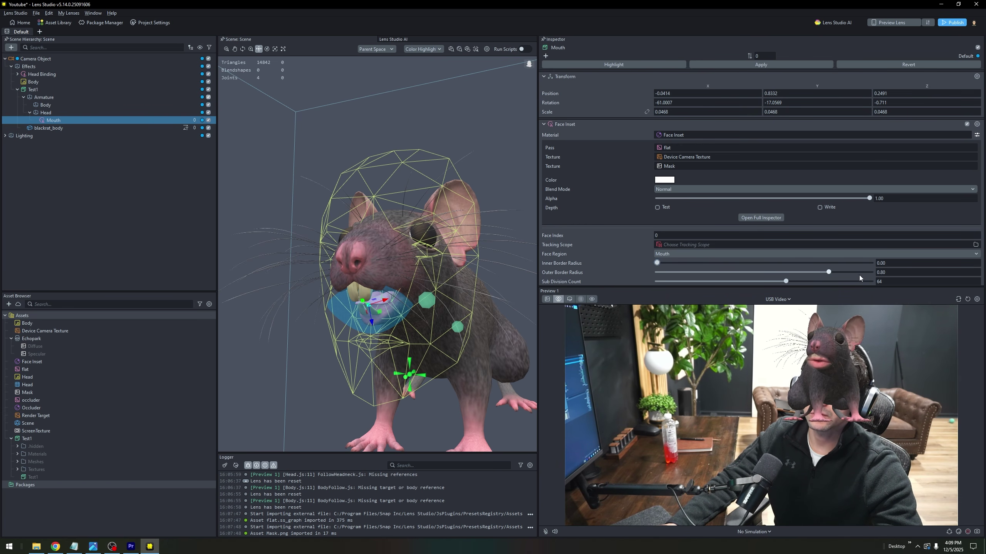
drag(829, 272, 787, 280)
drag(656, 263, 677, 263)
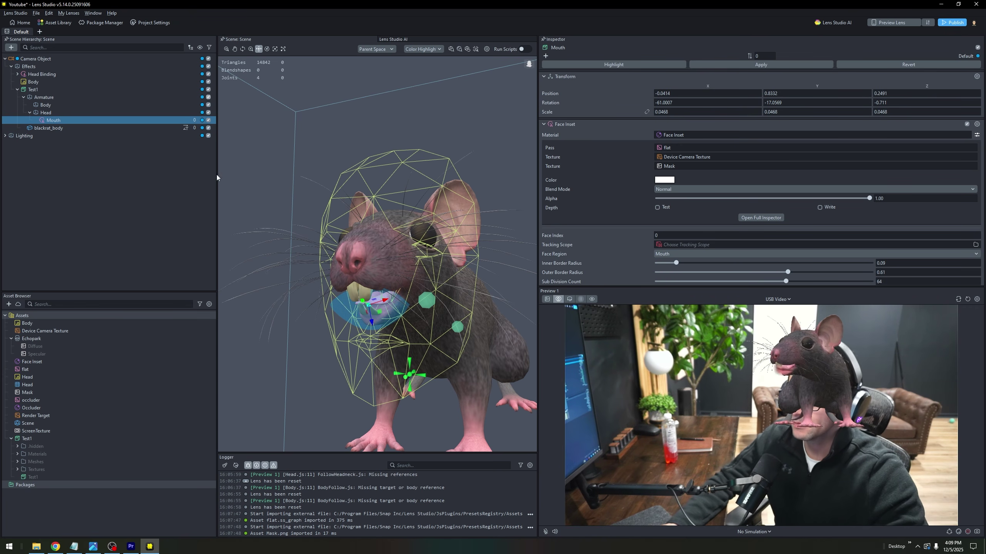
- Duplicate the Mouth inset under the Head bone and rename the copy as Left EyE
double_click(56, 120)
key(Return)
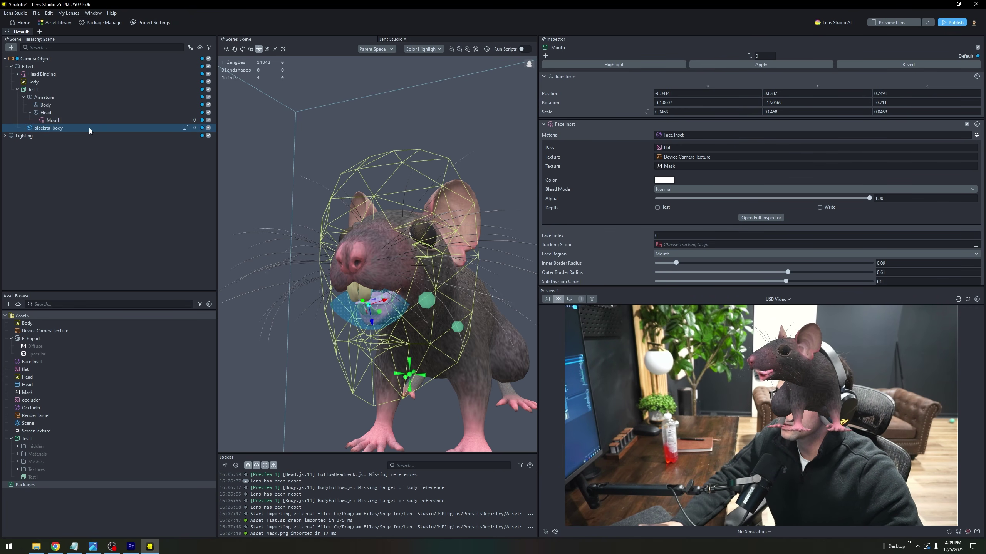
key(ctrl+d)
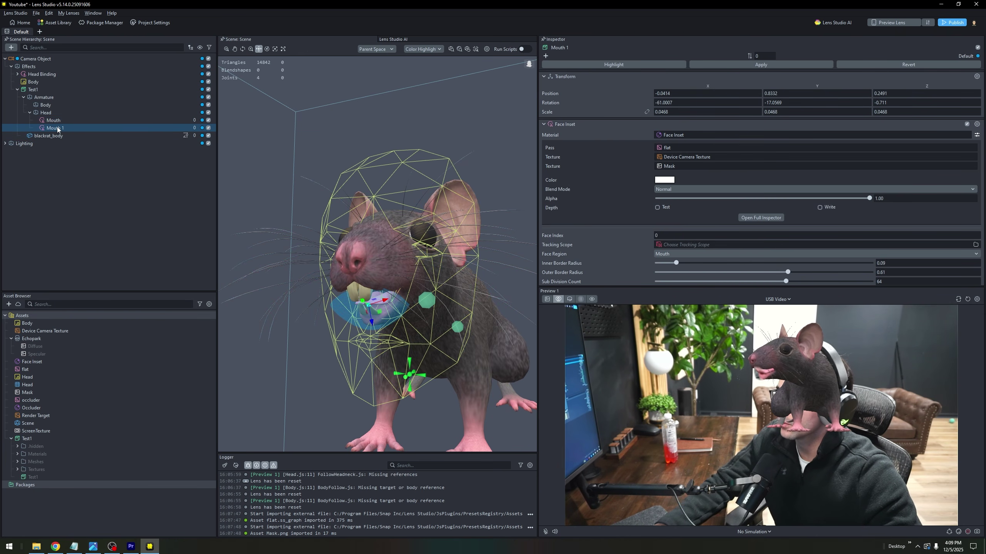
double_click(57, 128)
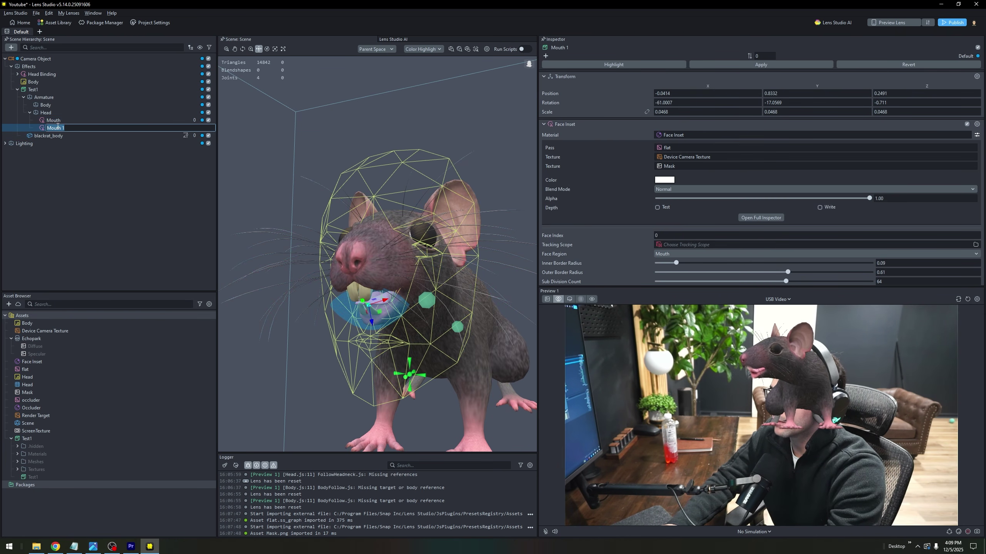
text(Left EyE)
key(Return)
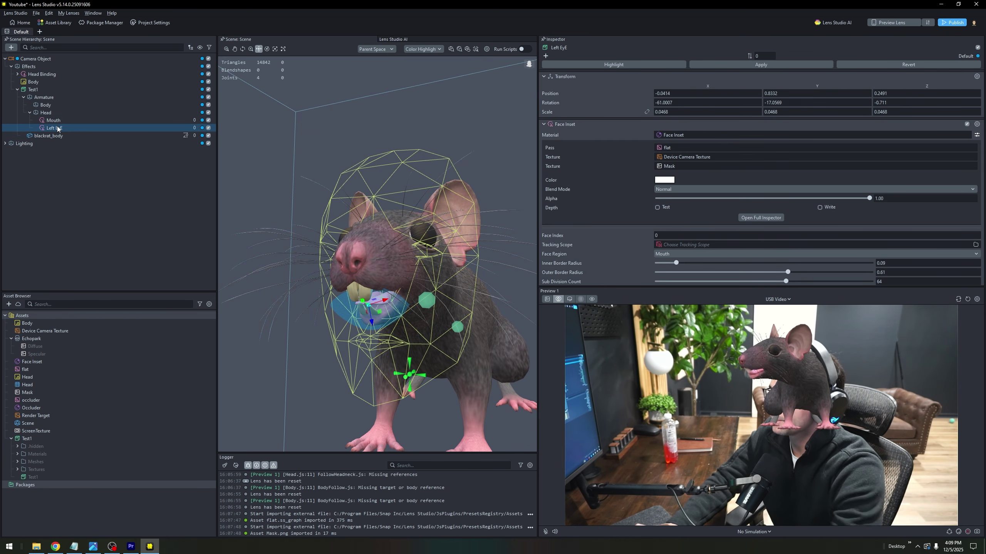
- Move the Left EyE inset over the rat's eye, at about X -0.17, Y 0.90, Z -0.05
double_click(57, 128)
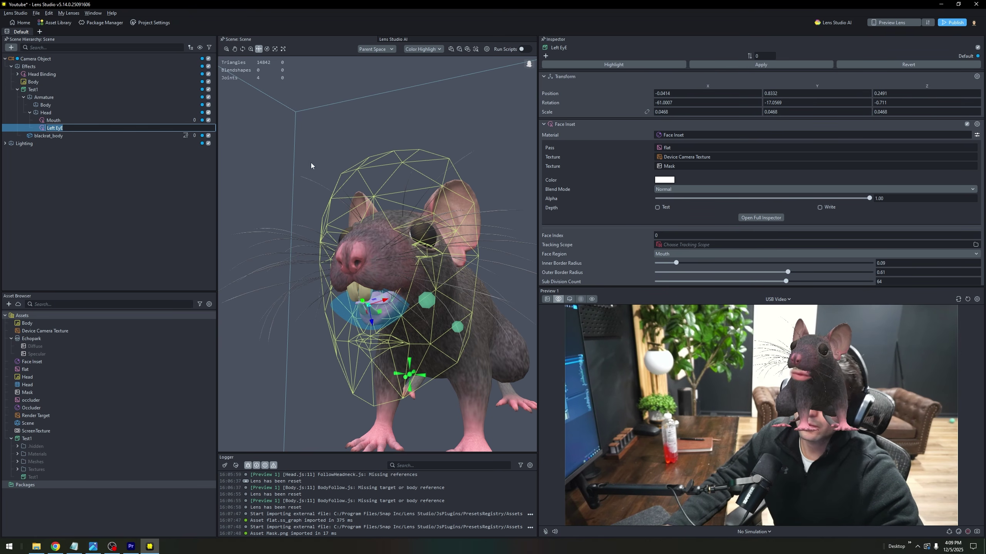
drag(369, 307, 419, 291)
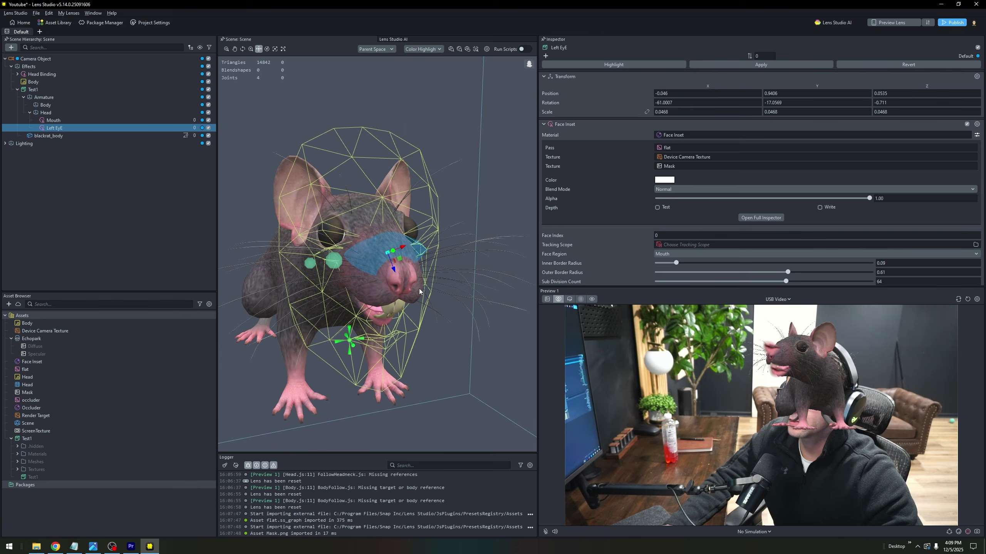
drag(389, 251, 328, 239)
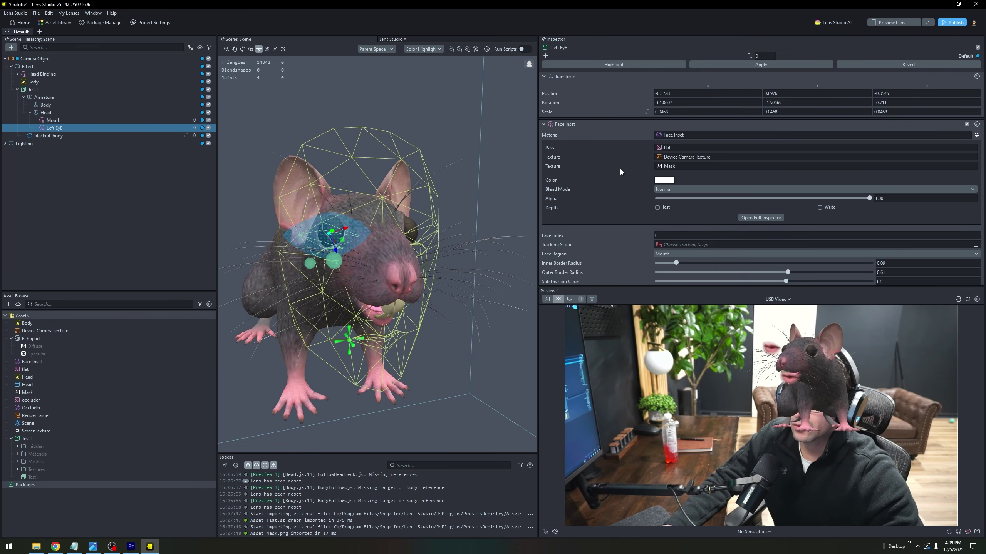
- Change the Left EyE inset's Face Region from Mouth to Left Eye, and switch it to Right Eye
scroll(668, 179, down, 3)
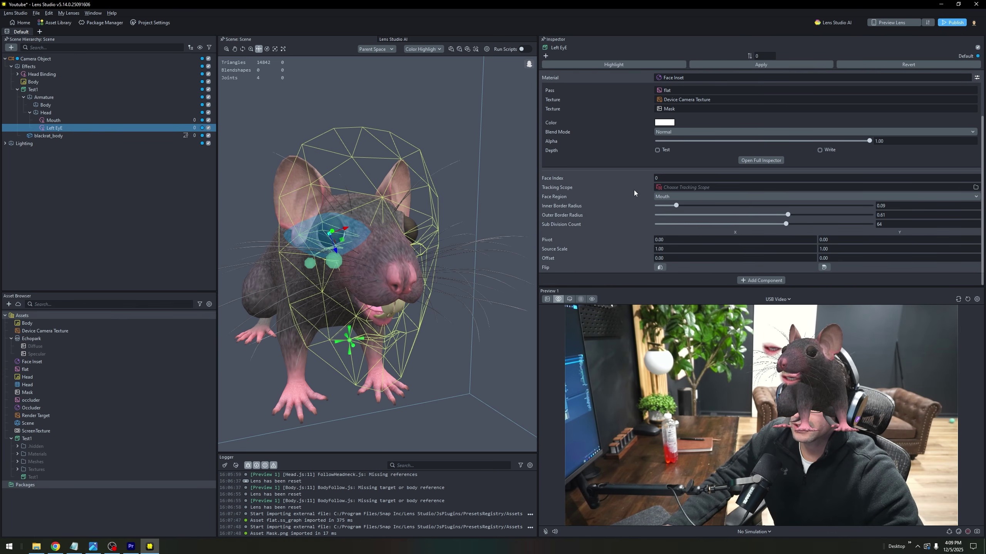
click(93, 159)
click(54, 128)
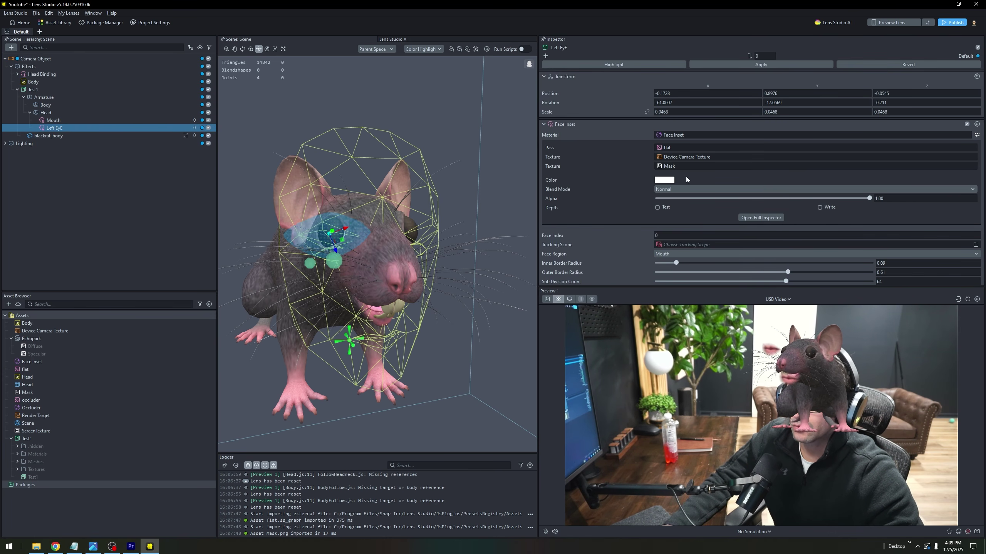
scroll(659, 177, down, 3)
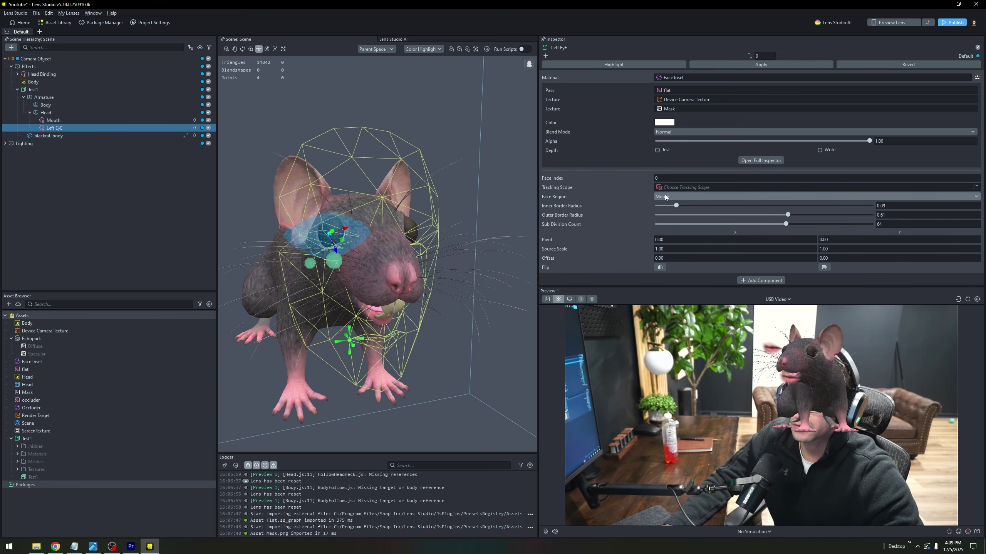
click(674, 197)
click(671, 184)
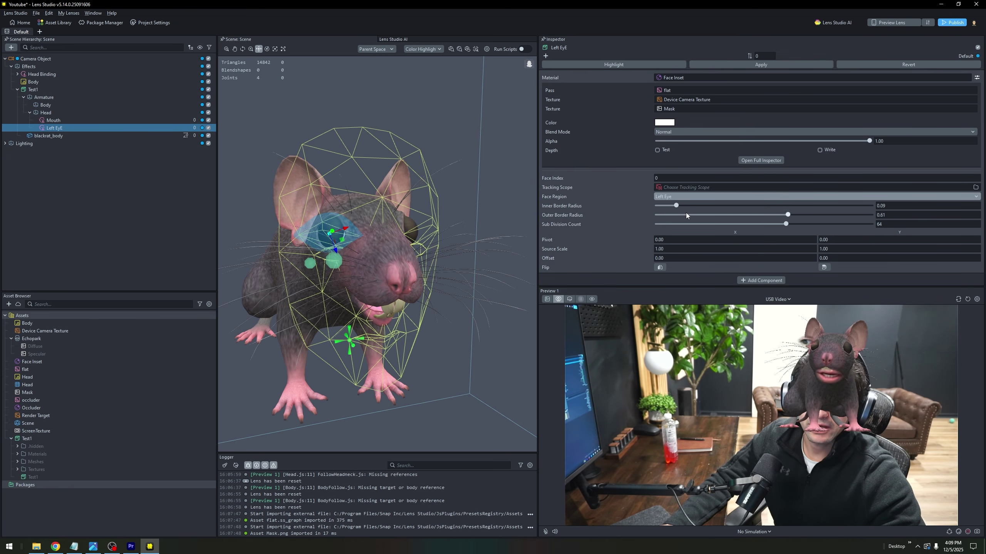
click(674, 196)
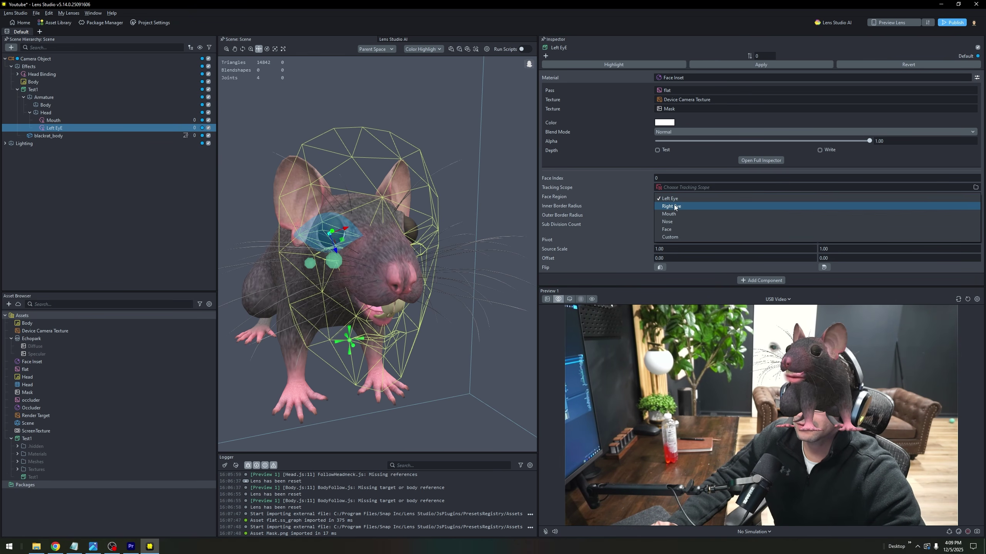
click(674, 204)
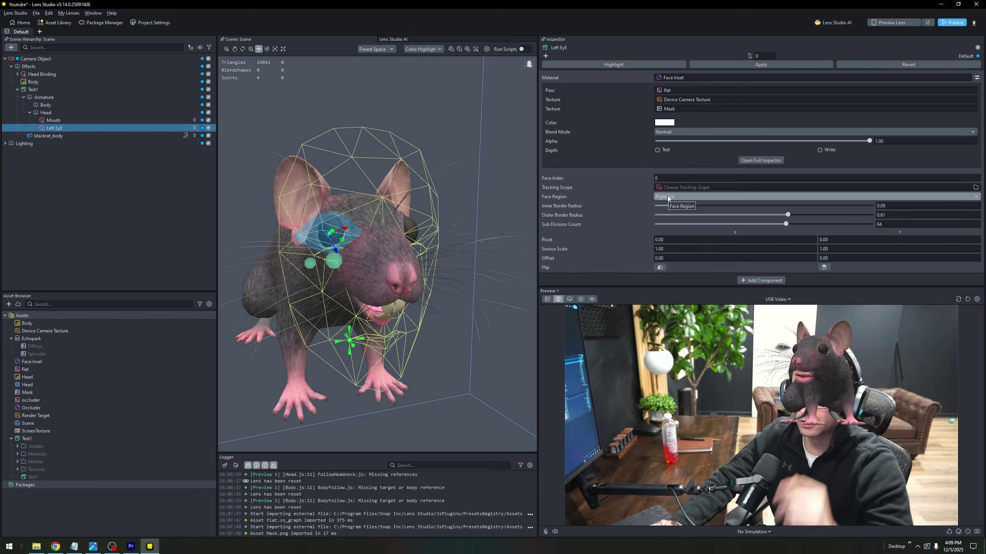
- Move and rotate the Left EyE inset to fit into the rat's eye socket along the side of the head
middle_drag(379, 272, 384, 304)
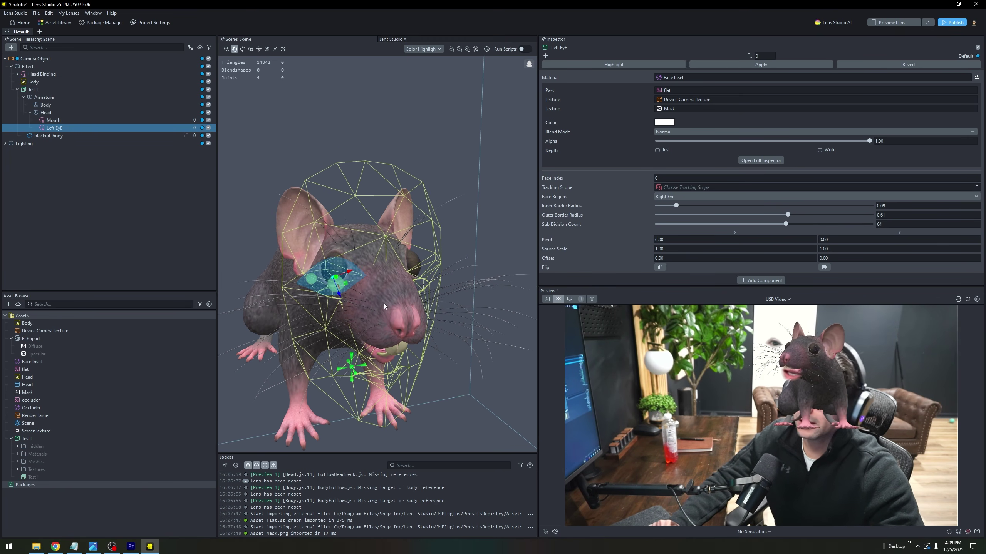
alt+drag(378, 280, 344, 206)
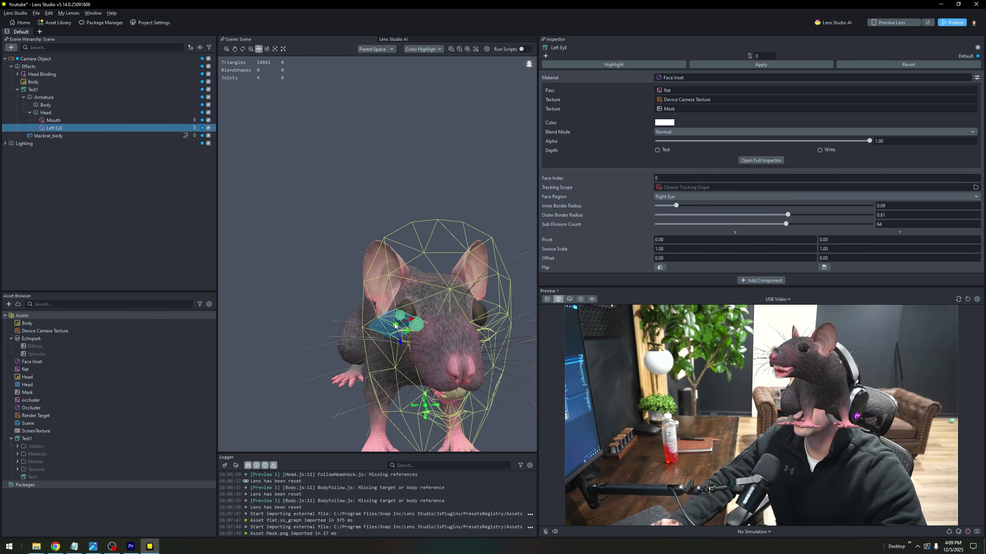
alt+drag(418, 323, 422, 297)
key(e)
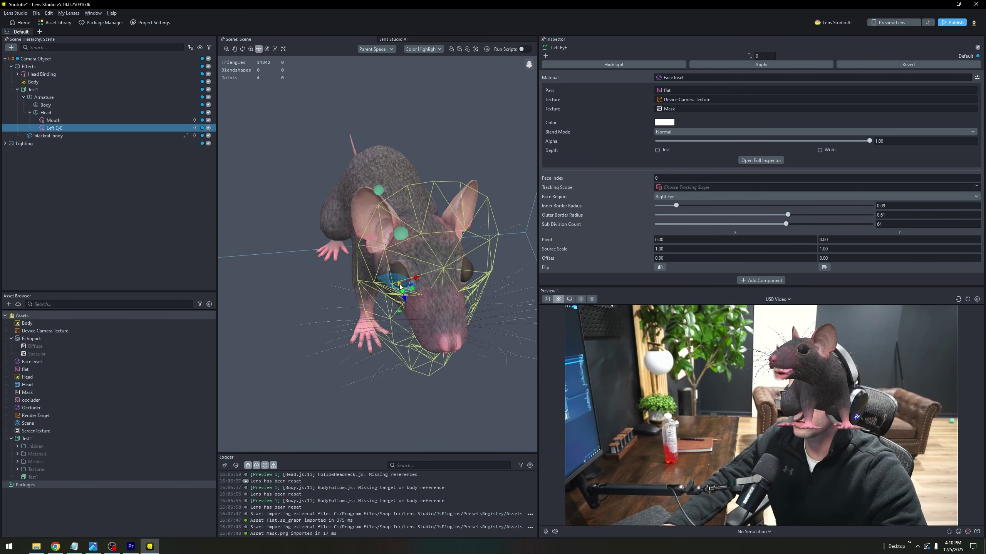
alt+drag(429, 313, 413, 296)
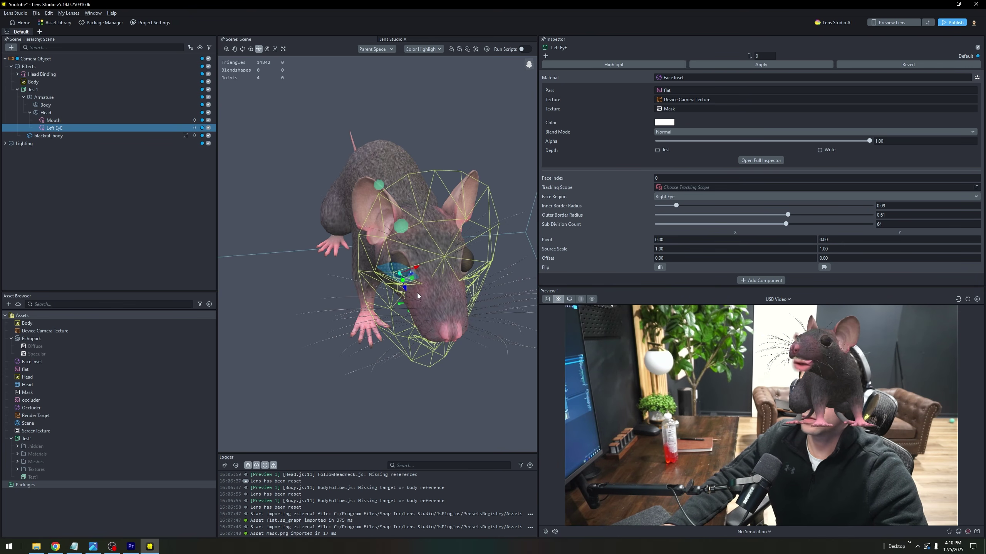
- Set the Left EyE inset's border radii to 0.00 inner and 0.35 outer, and its scale to 0.05 in X and 0.075 in Y
drag(678, 206, 643, 204)
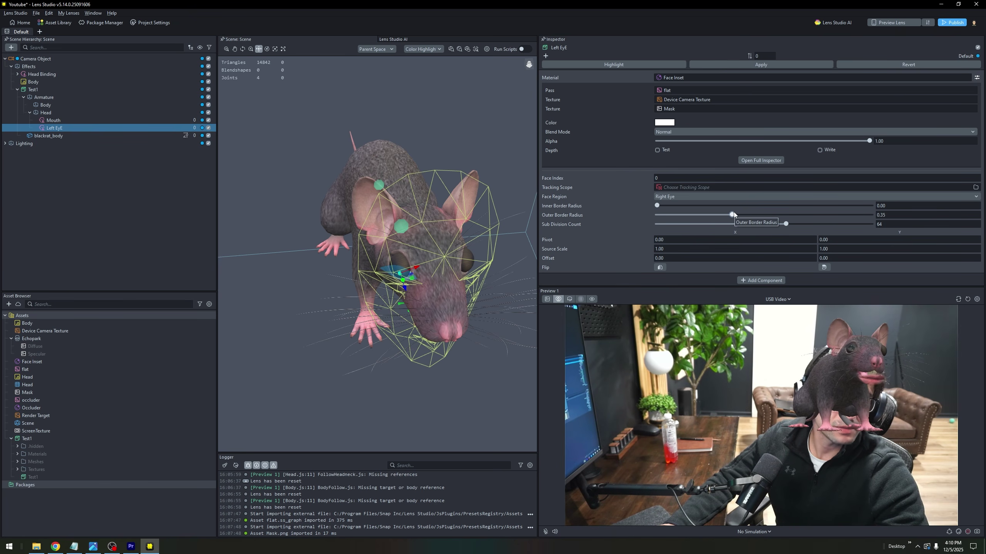
scroll(649, 183, up, 3)
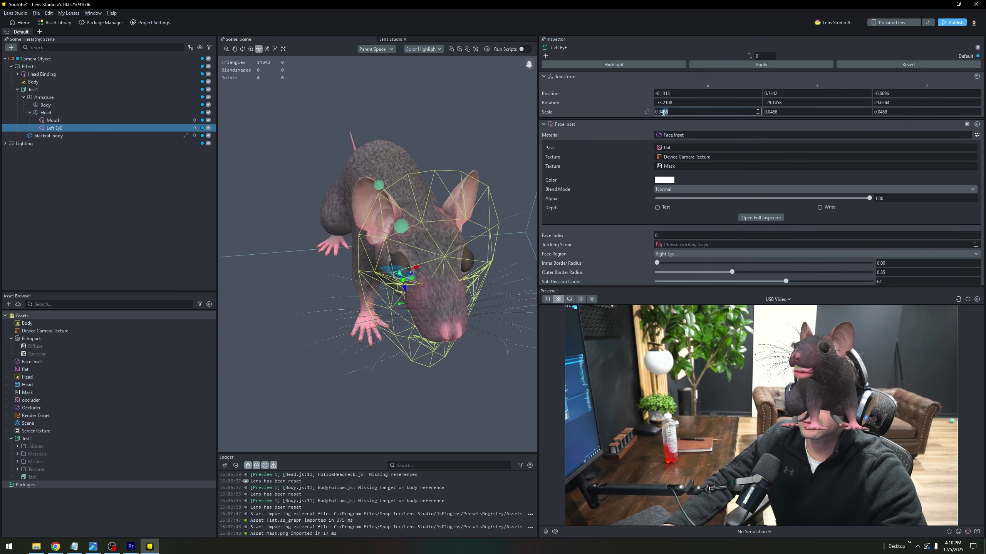
key(BackSpace)
key(BackSpace)
key(BackSpace)
text(5)
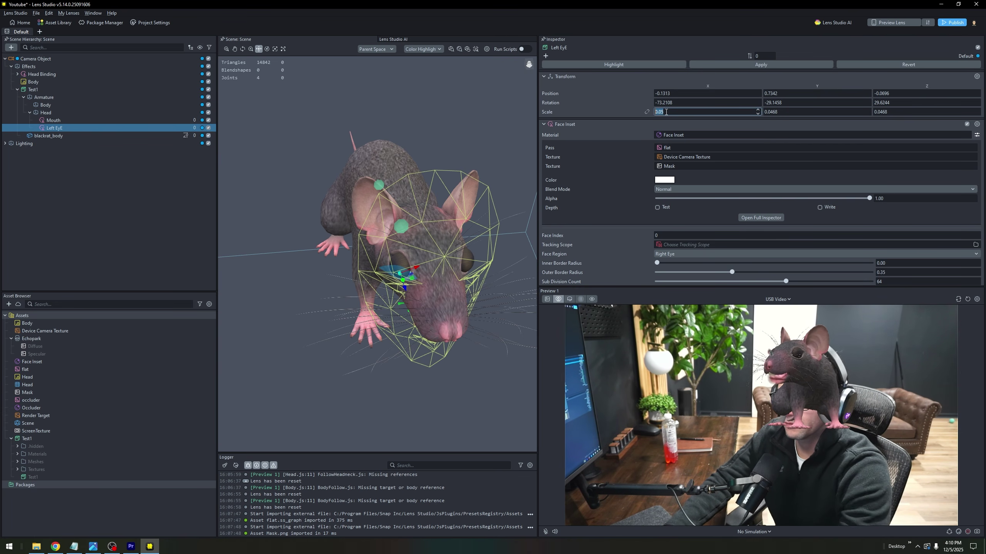
click(781, 111)
key(BackSpace)
key(BackSpace)
key(BackSpace)
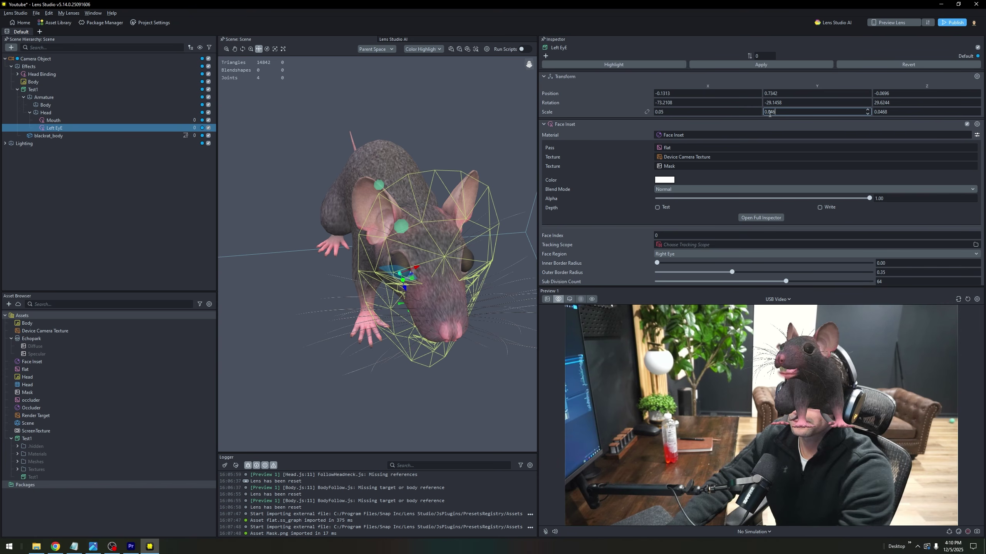
text(5)
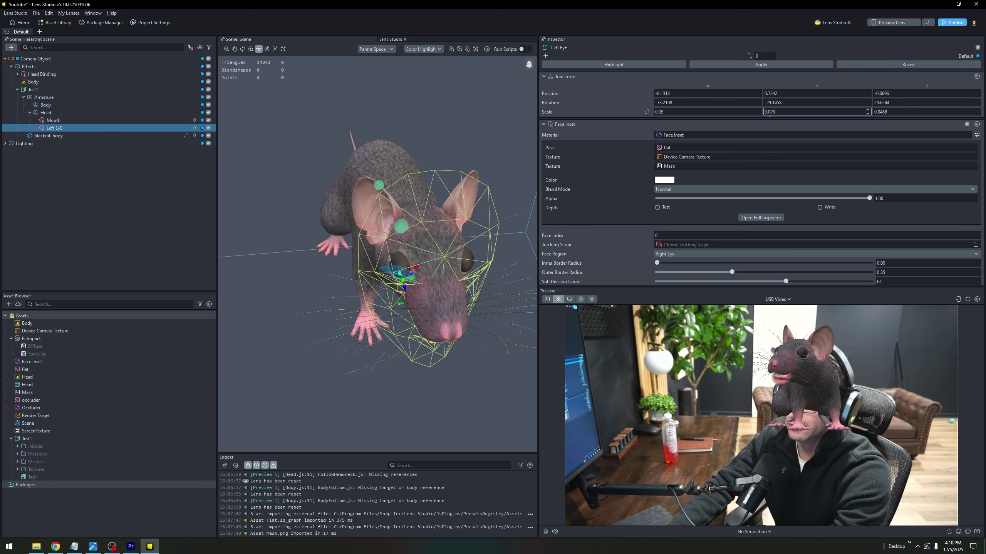
key(Return)
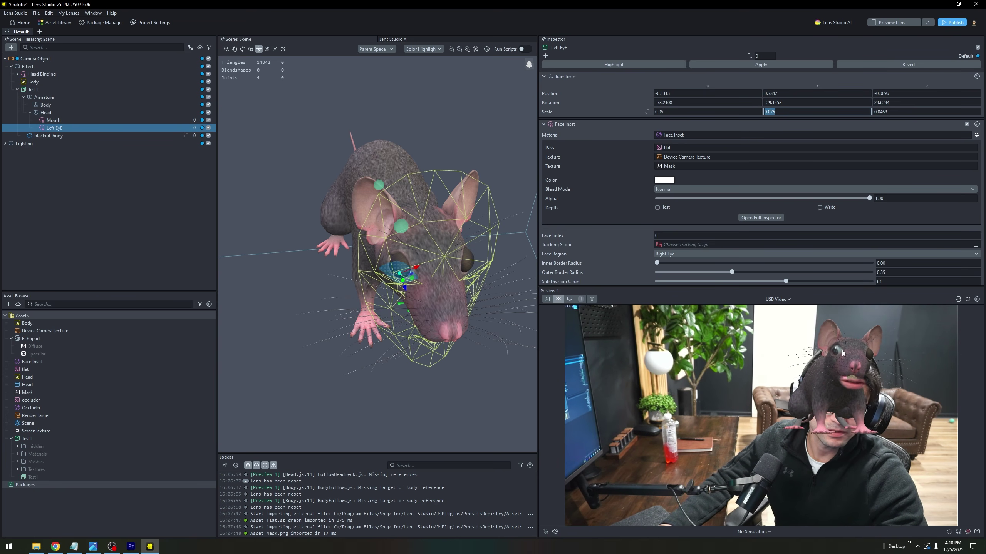
- Duplicate the Left EyE inset under the Head bone and rename the copy as Right eye
key(ctrl+d)
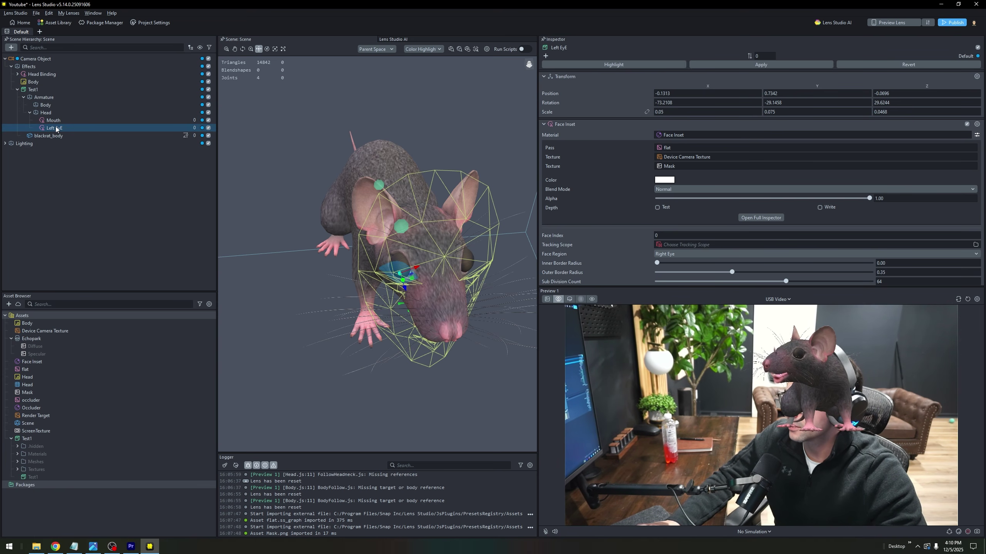
double_click(65, 136)
drag(72, 136, 27, 135)
text(Right eyue)
key(BackSpace)
key(BackSpace)
text(e)
key(Return)
- Move and rotate the Right eye inset over the rat's opposite eye socket, to about X 0.18, Y 0.73, Z 0.03
alt+drag(435, 314, 482, 330)
drag(420, 306, 468, 359)
key(e)
key(w)
right_drag(482, 353, 488, 323)
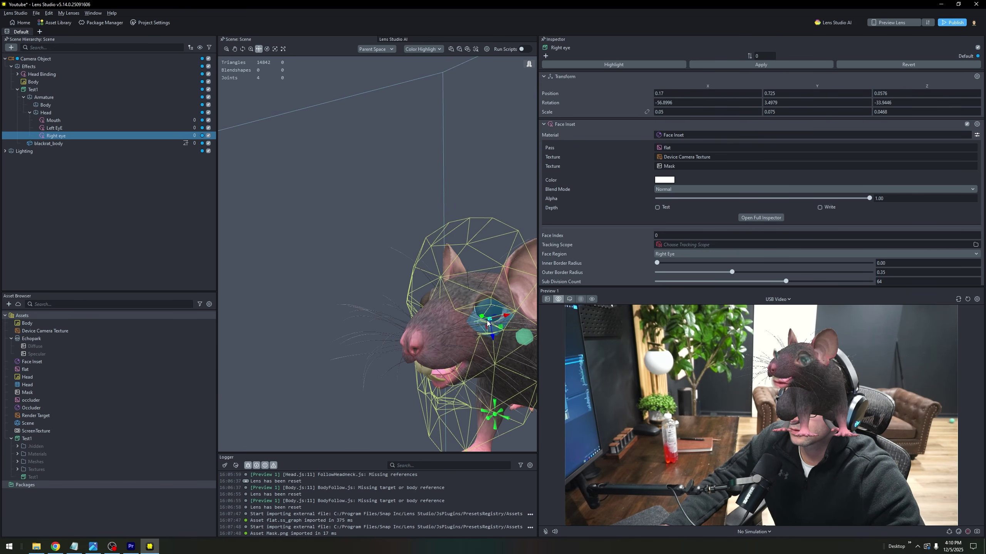
drag(490, 320, 490, 311)
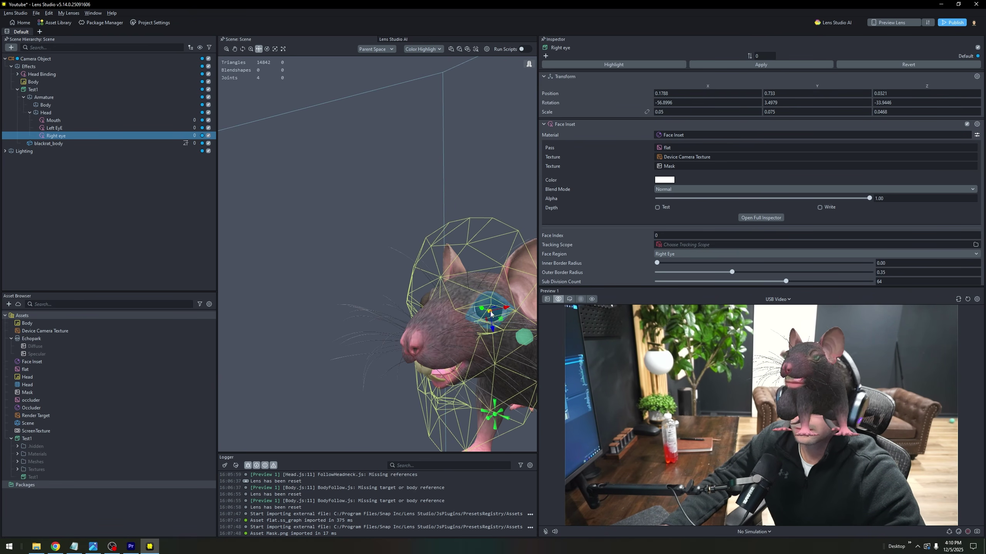
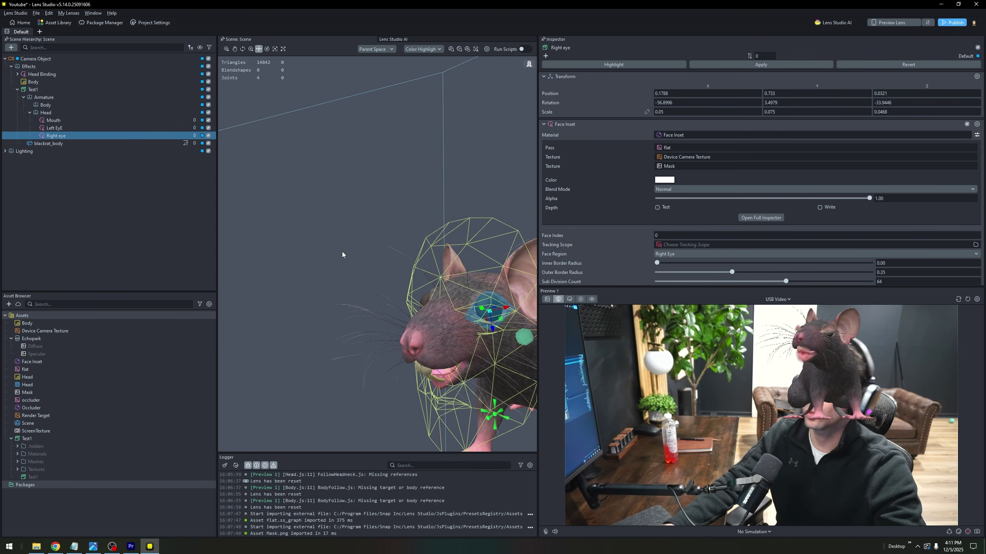
- Set the Camera Object's Clear Color Option to Color and make its clear color bright green
click(49, 60)
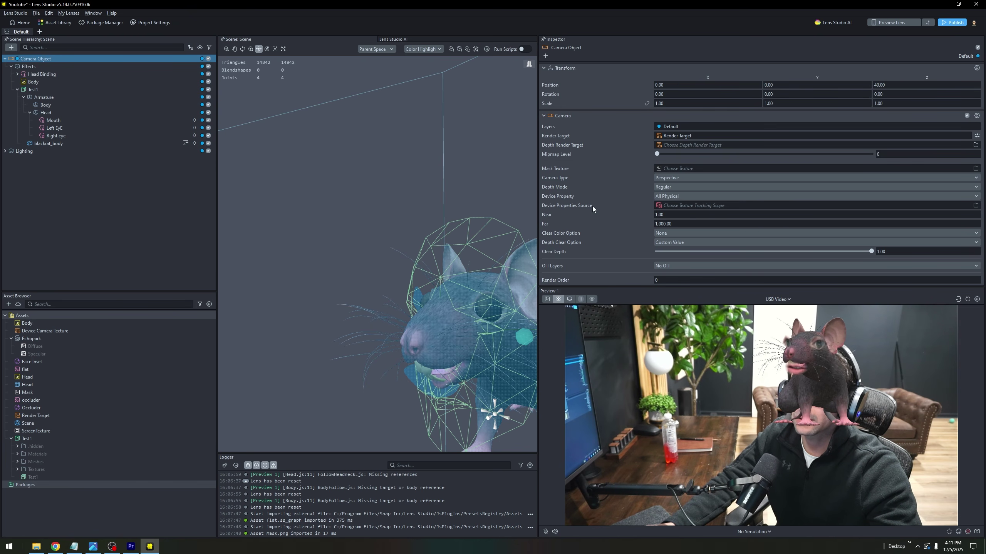
click(674, 233)
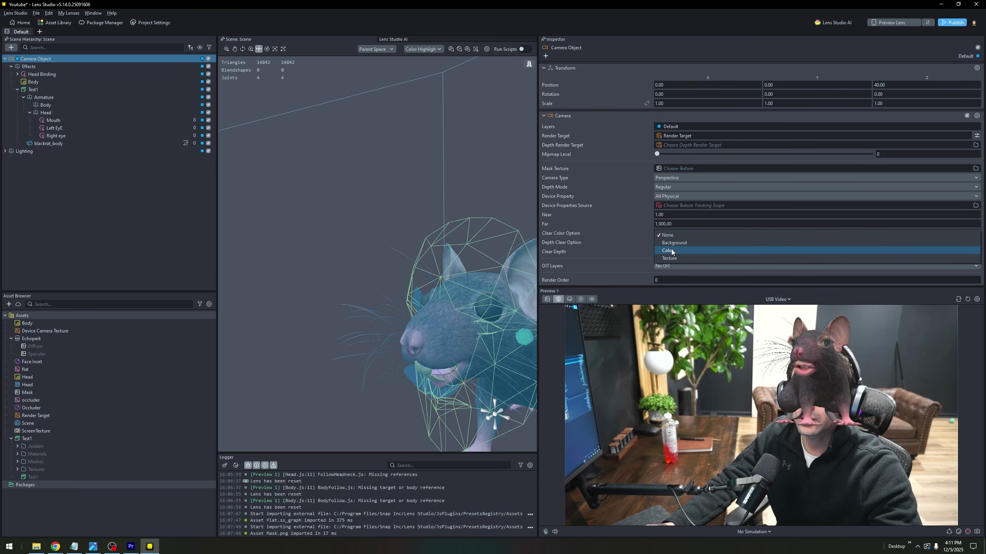
click(673, 251)
click(666, 177)
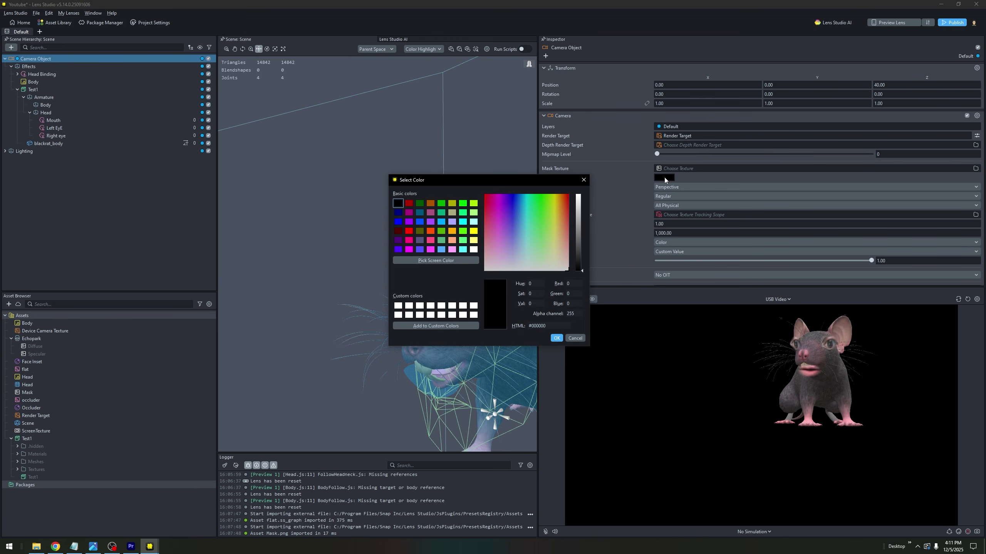
click(463, 202)
click(556, 337)
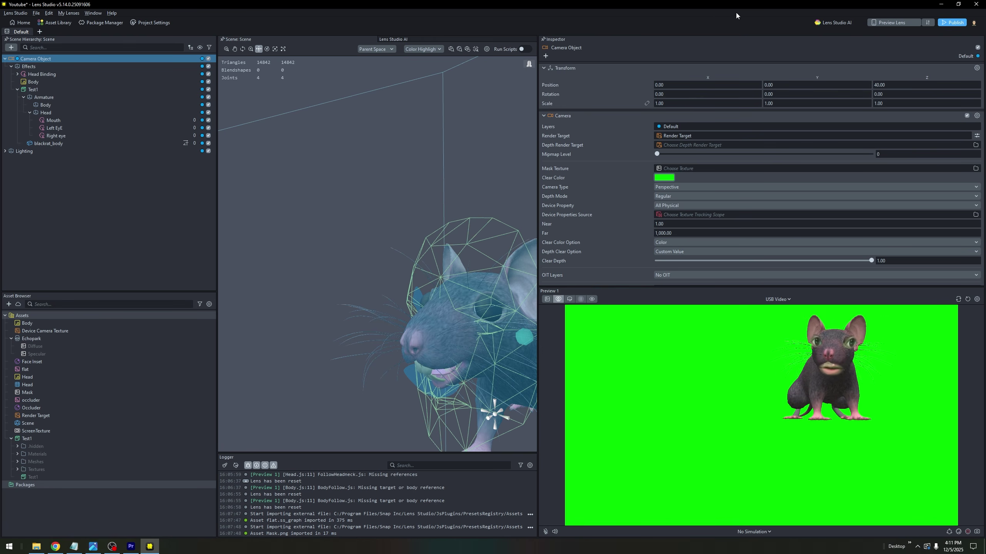
- Switch to OBS and add a Window Capture source named Test that captures the Lens Studio window
key(alt+Tab)
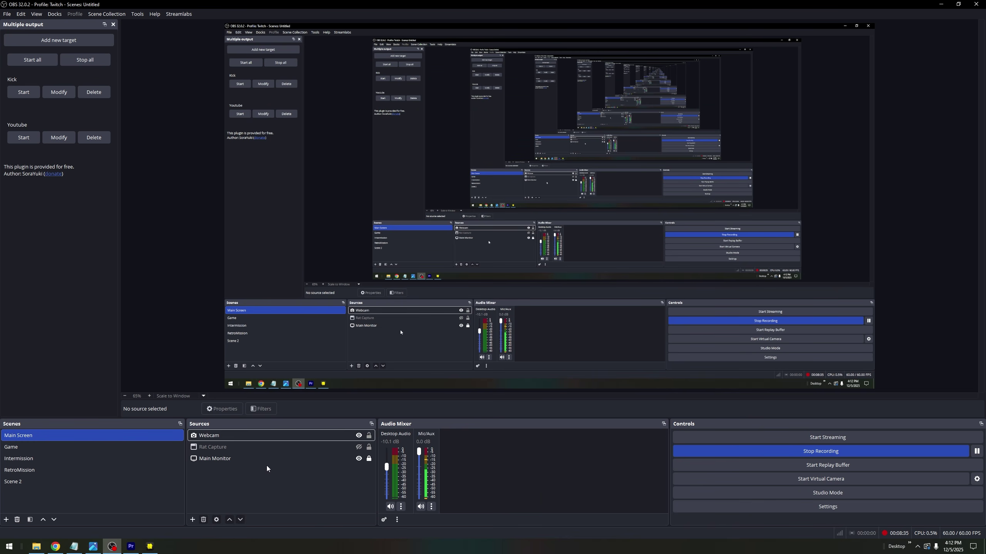
click(192, 520)
click(230, 489)
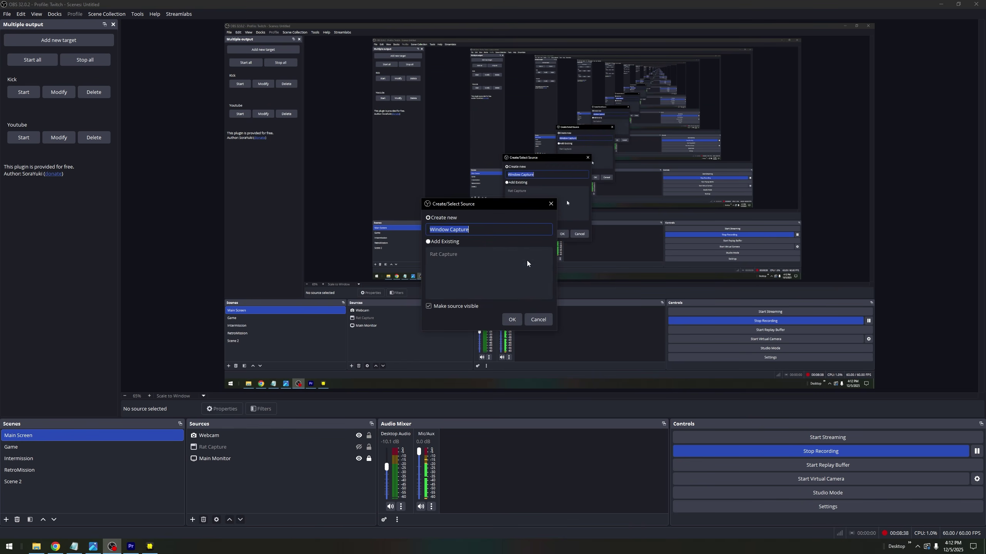
text(Test)
key(Return)
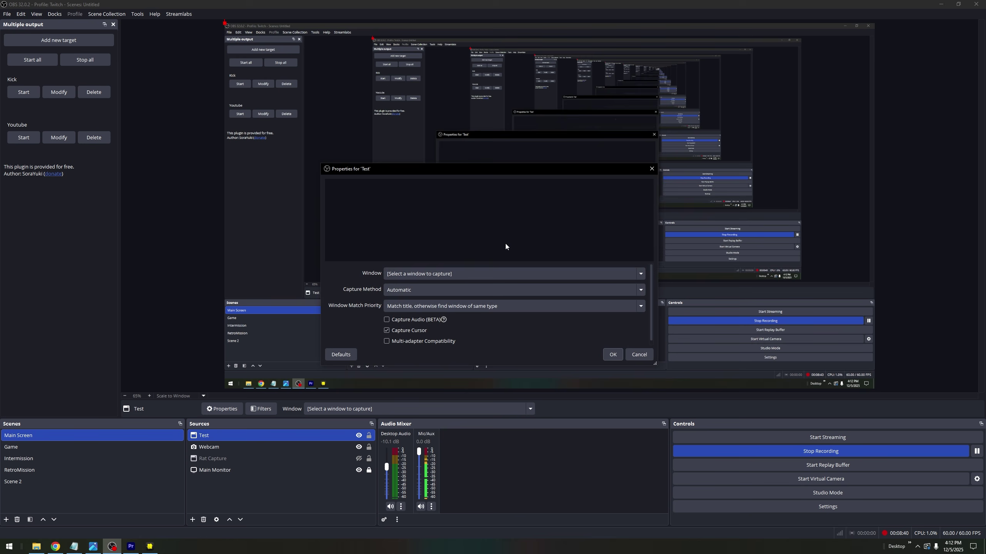
click(452, 274)
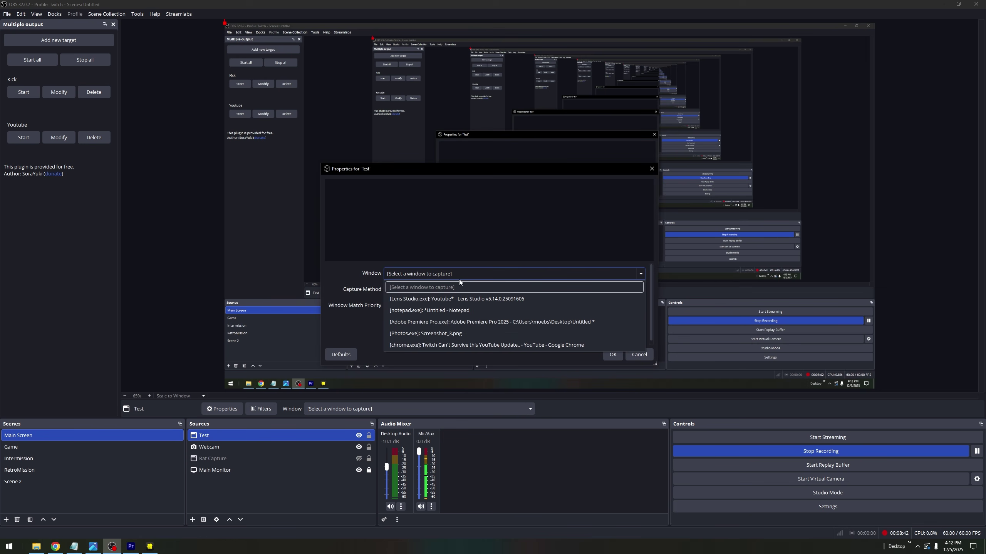
click(479, 300)
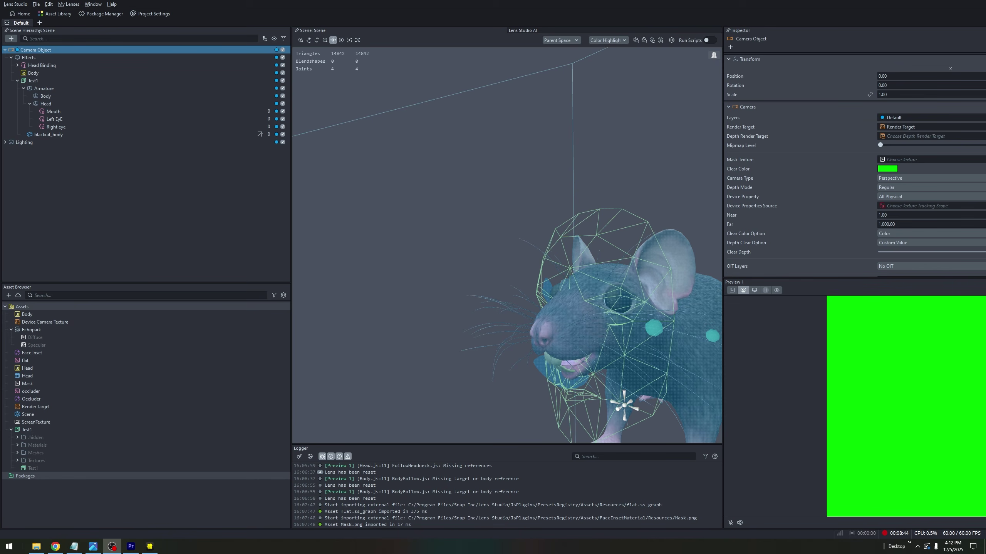
- Resize and reposition the Test source on the canvas and crop it down to the green preview area around the rat
drag(224, 371, 452, 280)
drag(582, 218, 376, 265)
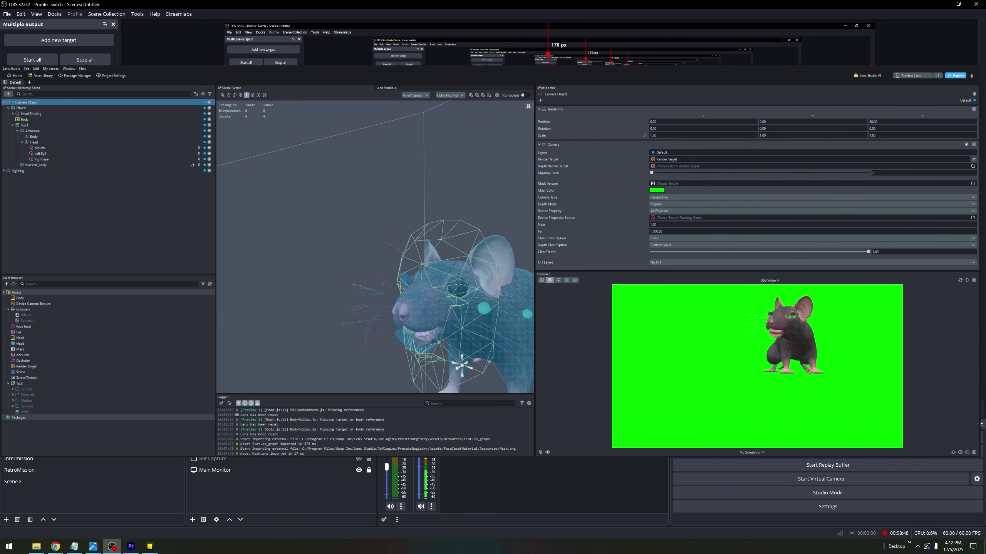
drag(225, 324, 134, 361)
alt+drag(502, 66, 502, 233)
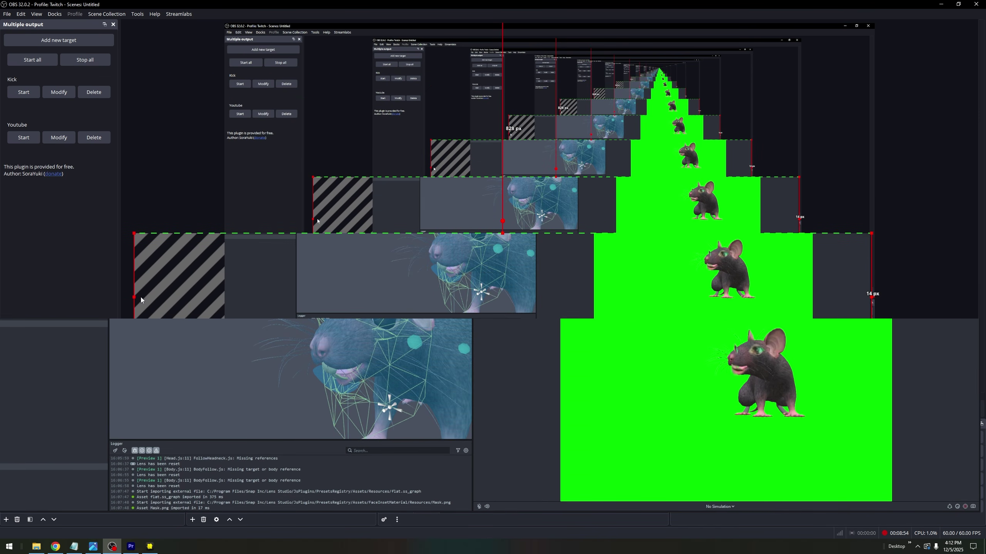
alt+drag(133, 297, 600, 297)
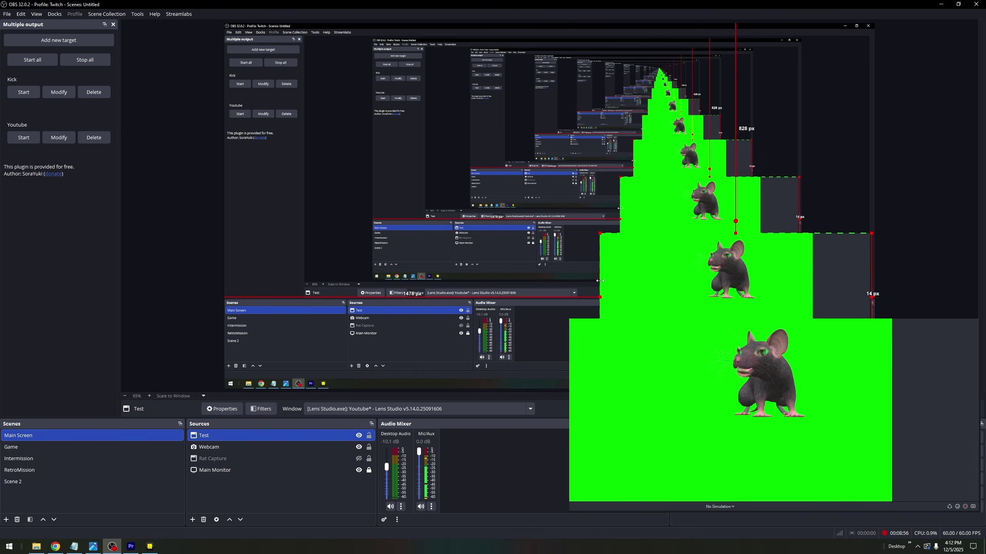
alt+drag(735, 361, 735, 347)
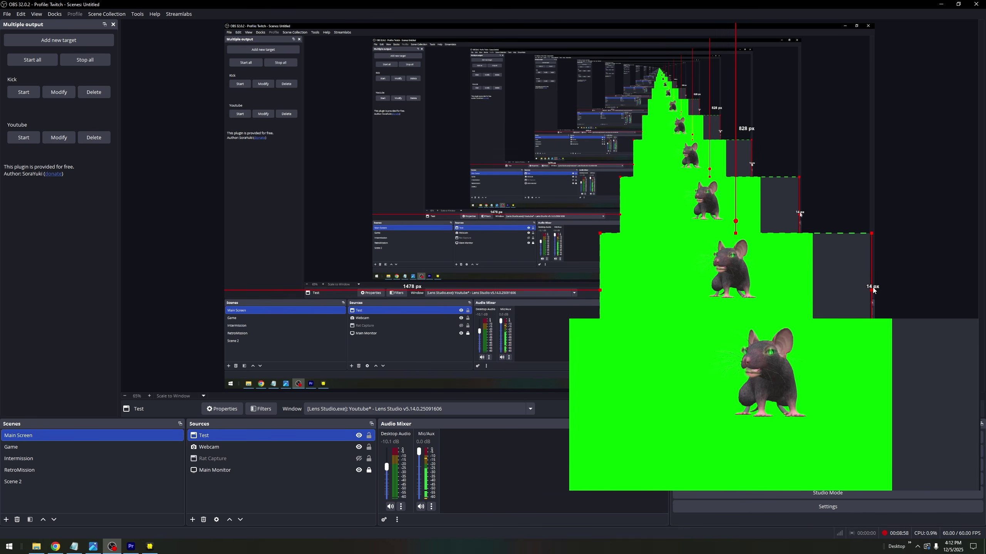
alt+drag(872, 291, 739, 324)
click(830, 293)
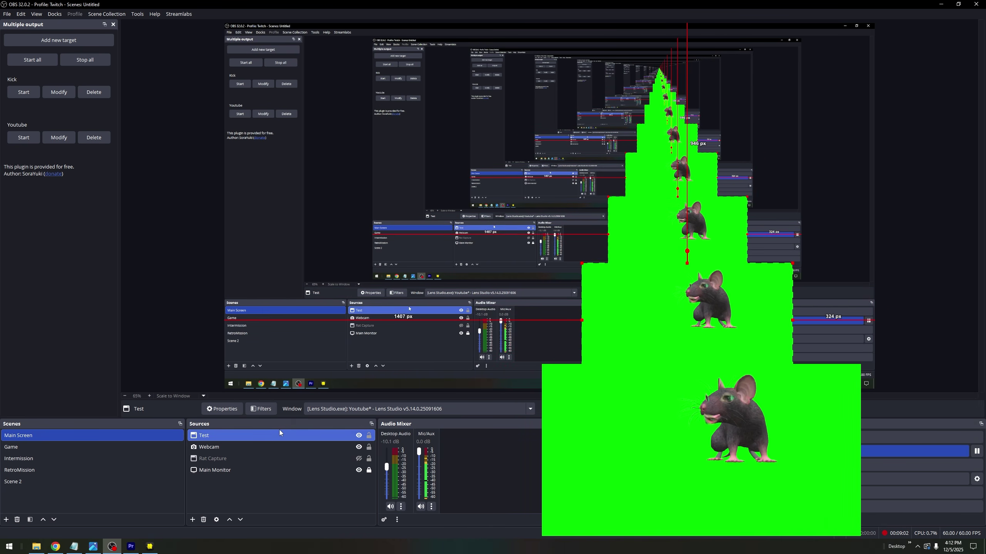
- Add a Chroma Key effect filter with the default green key to the Test source
right_click(269, 436)
click(294, 416)
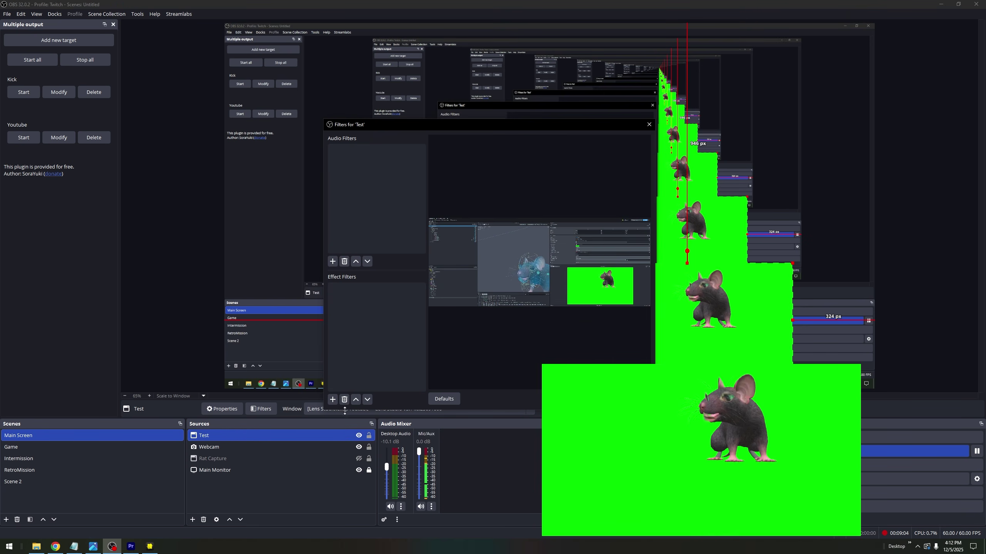
click(332, 399)
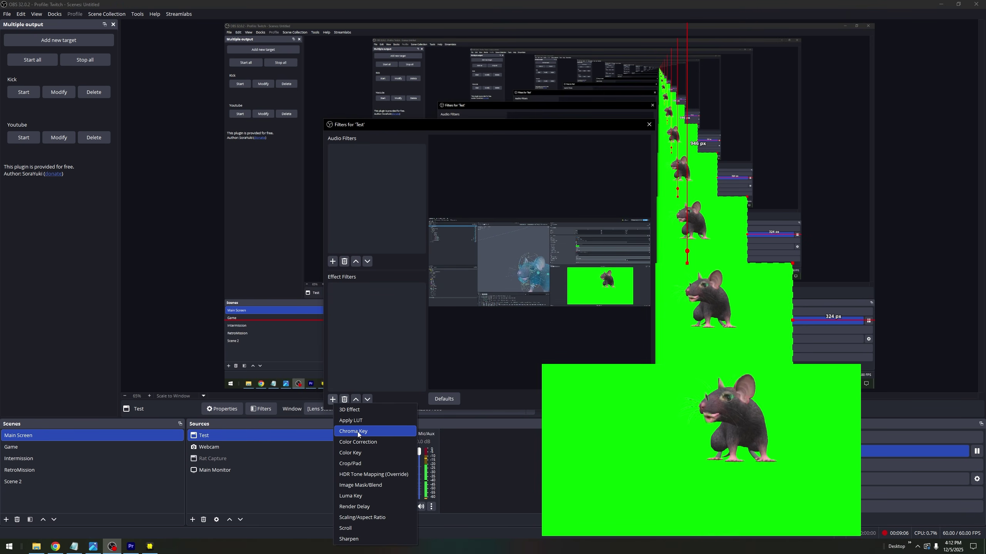
click(358, 431)
click(469, 278)
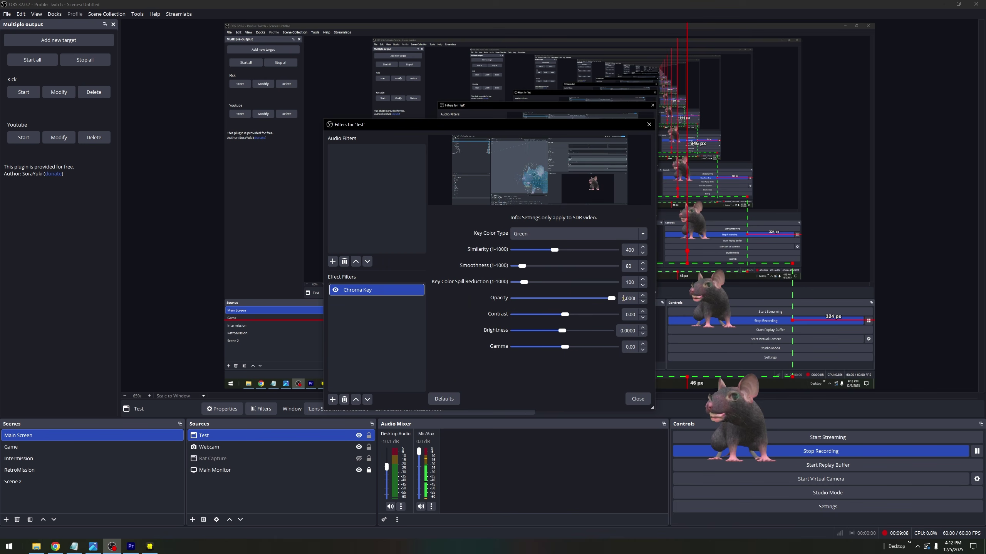
click(637, 400)
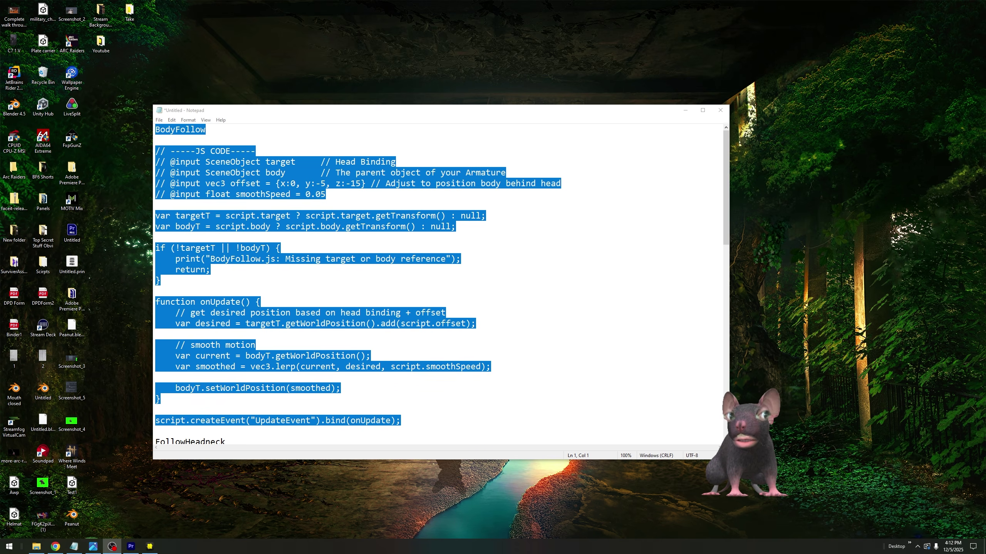
- Switch back to Lens Studio and change the Right eye inset's Face Region to Left Eye
key(alt+Tab)
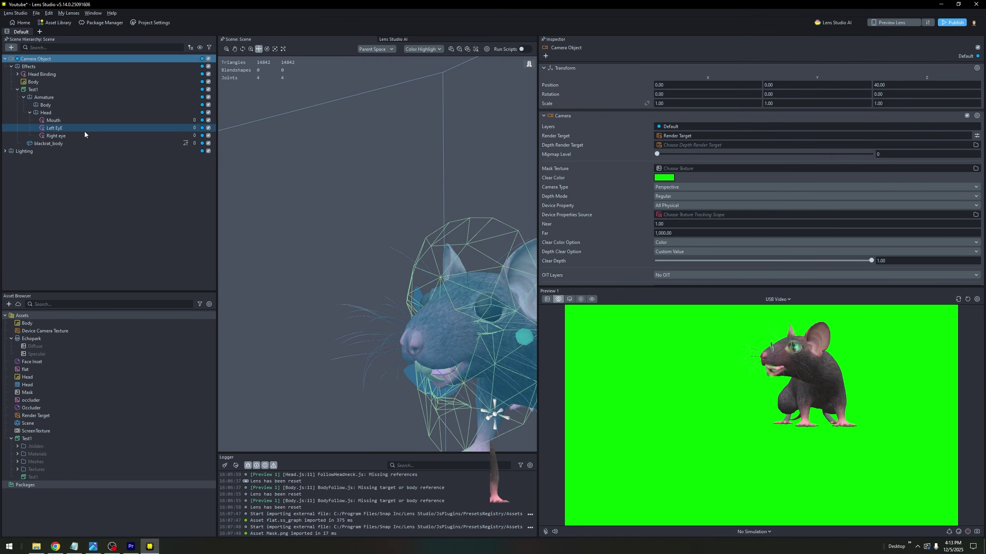
click(82, 135)
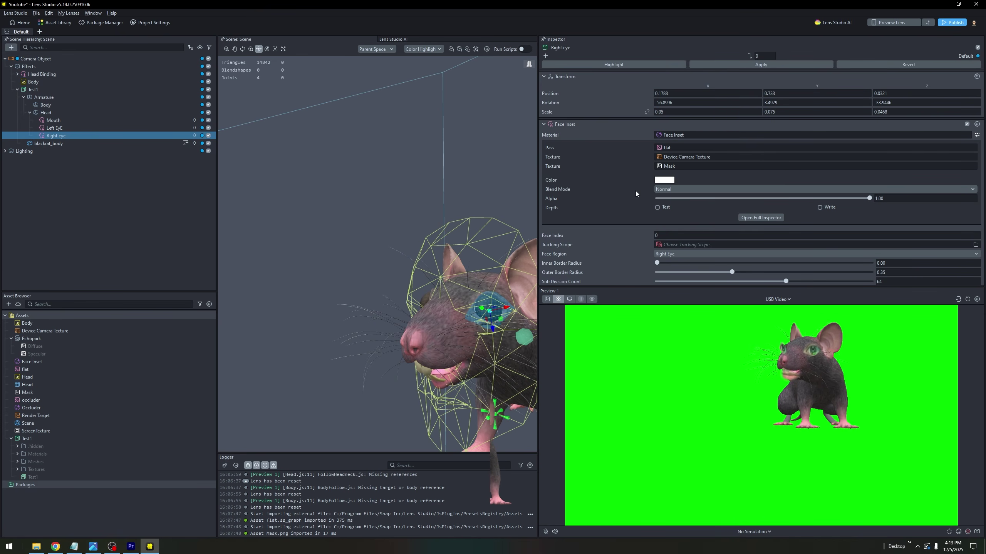
scroll(633, 204, down, 2)
click(690, 198)
click(676, 189)
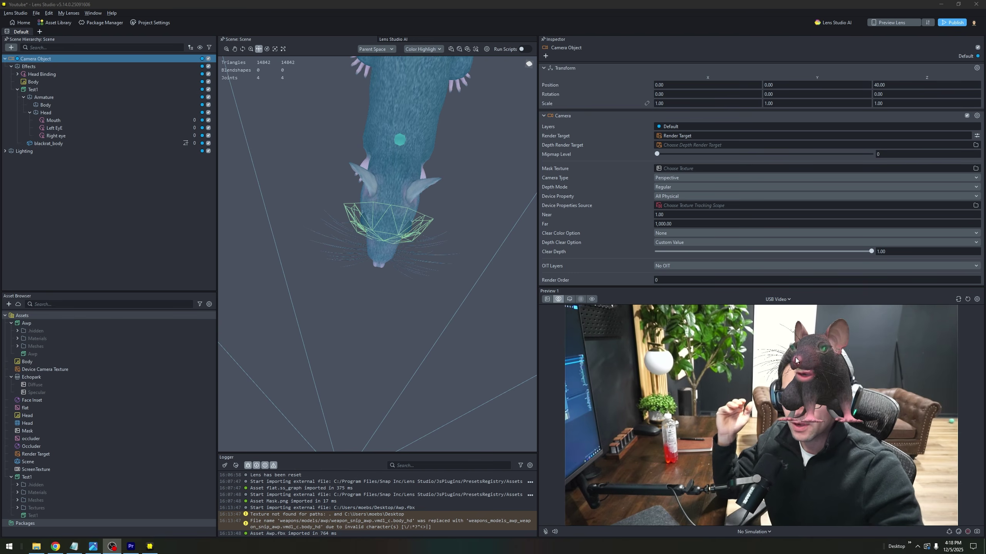
- Collapse the Awp asset and permanently delete it from the project's assets
click(11, 324)
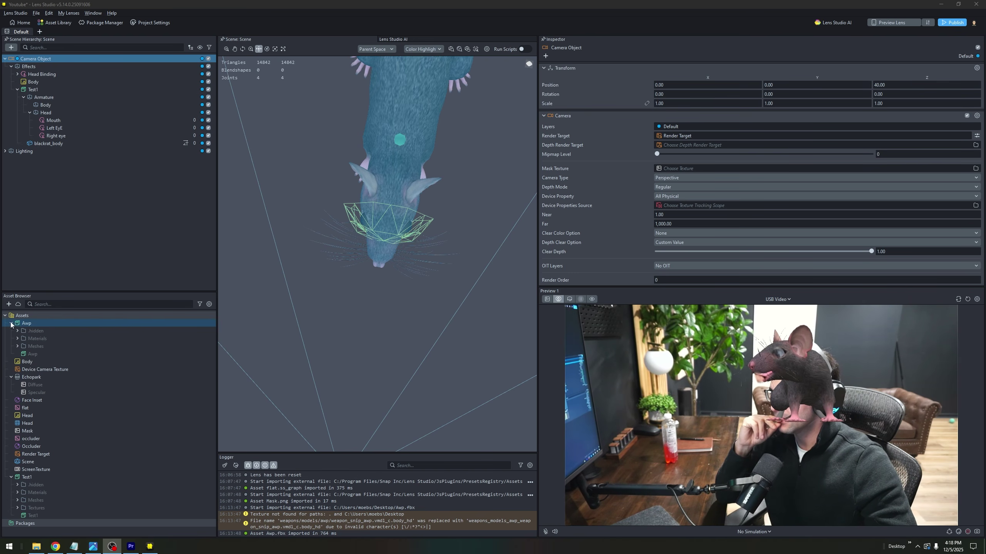
click(11, 324)
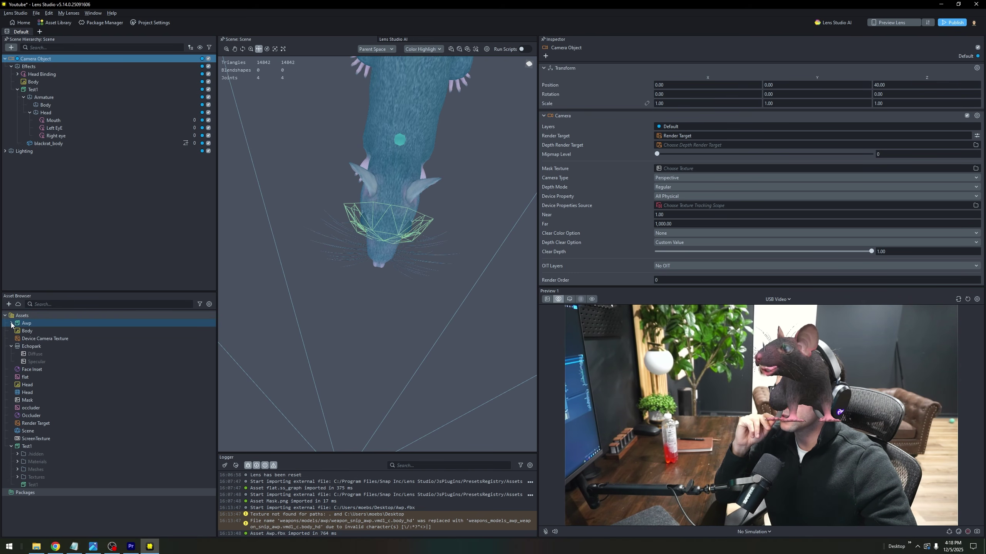
key(Delete)
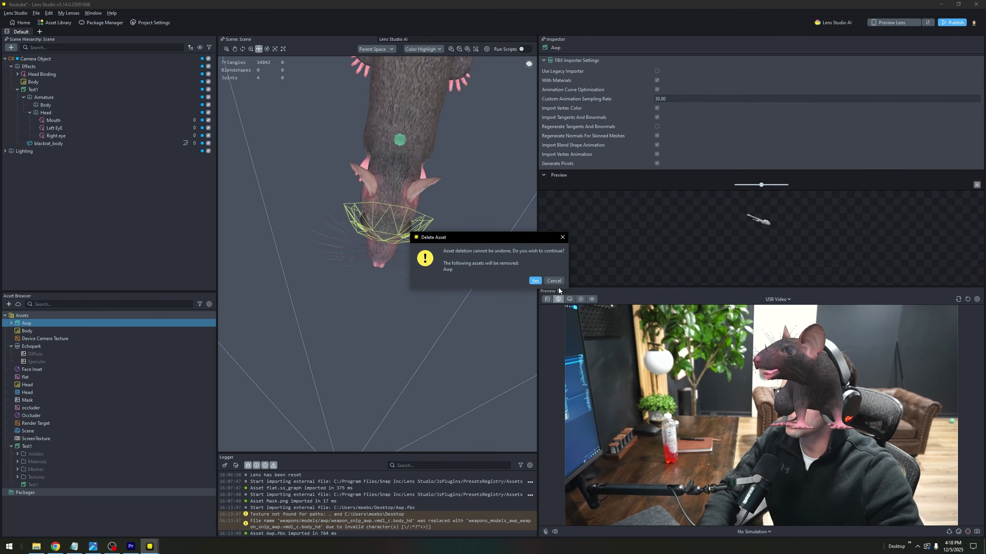
click(535, 282)
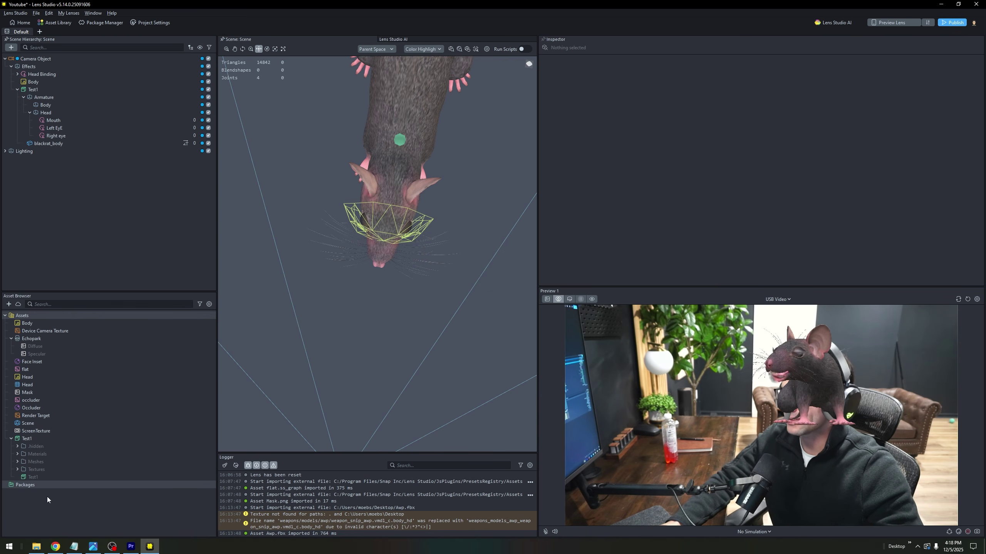
- Import the Plate carrier model from the Desktop folder and add it to the scene hierarchy
click(8, 304)
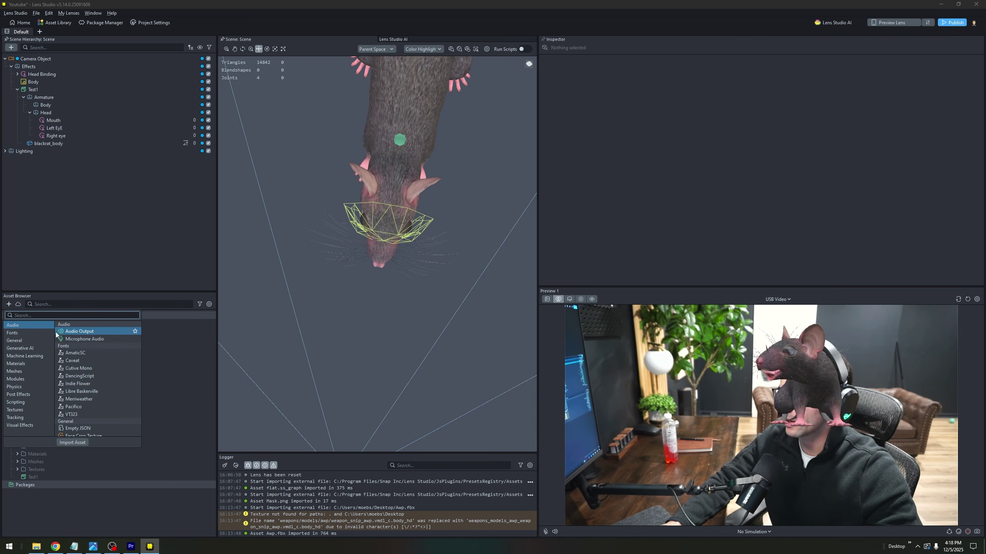
click(72, 443)
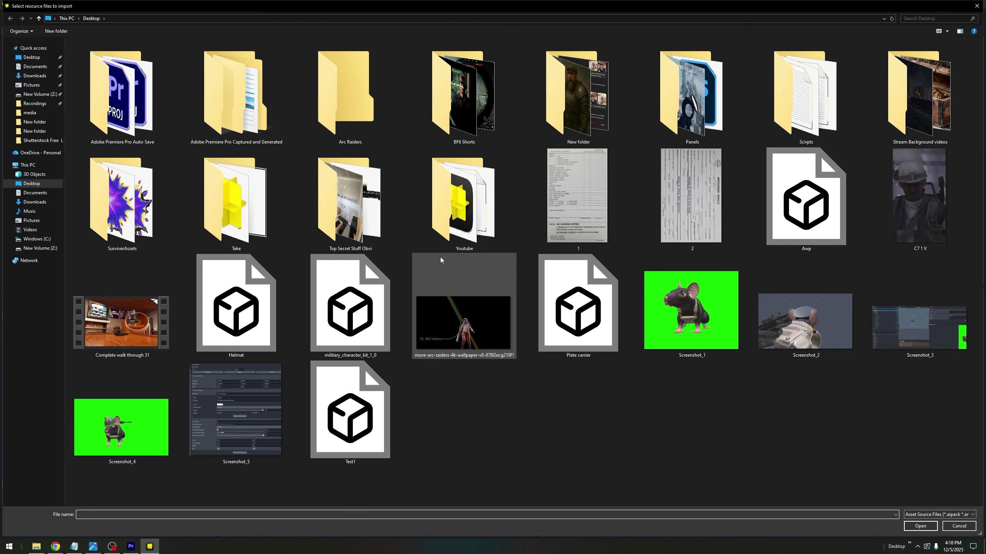
double_click(579, 307)
click(547, 312)
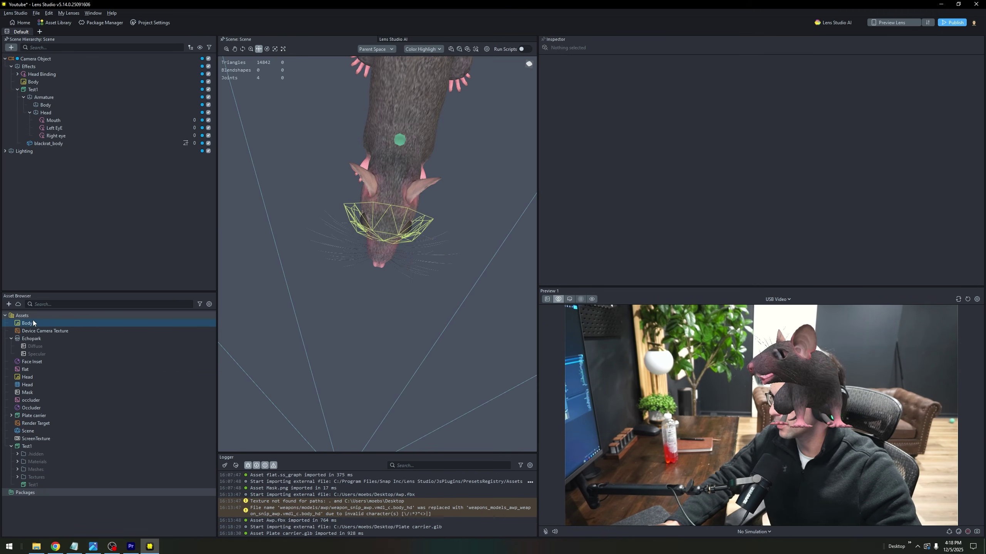
double_click(31, 416)
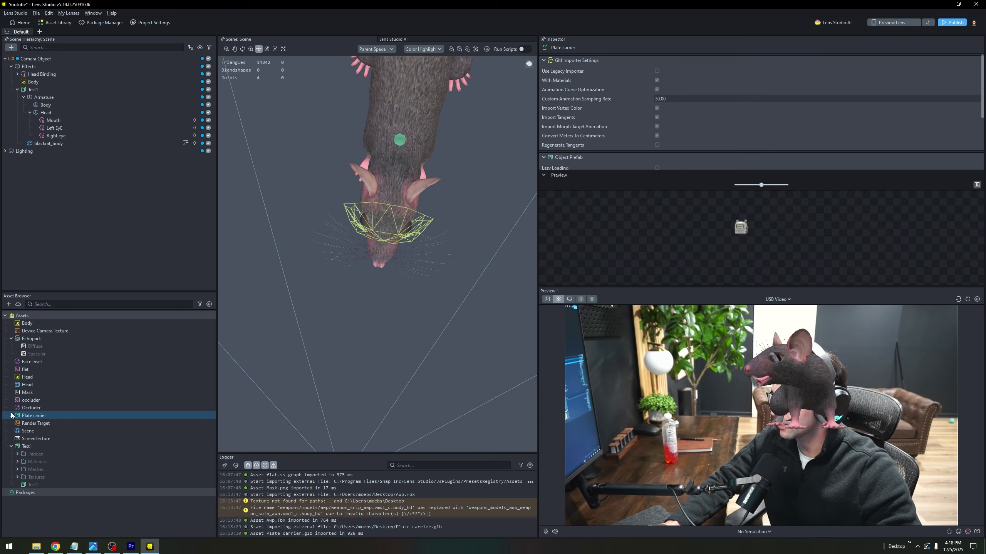
drag(39, 446, 81, 200)
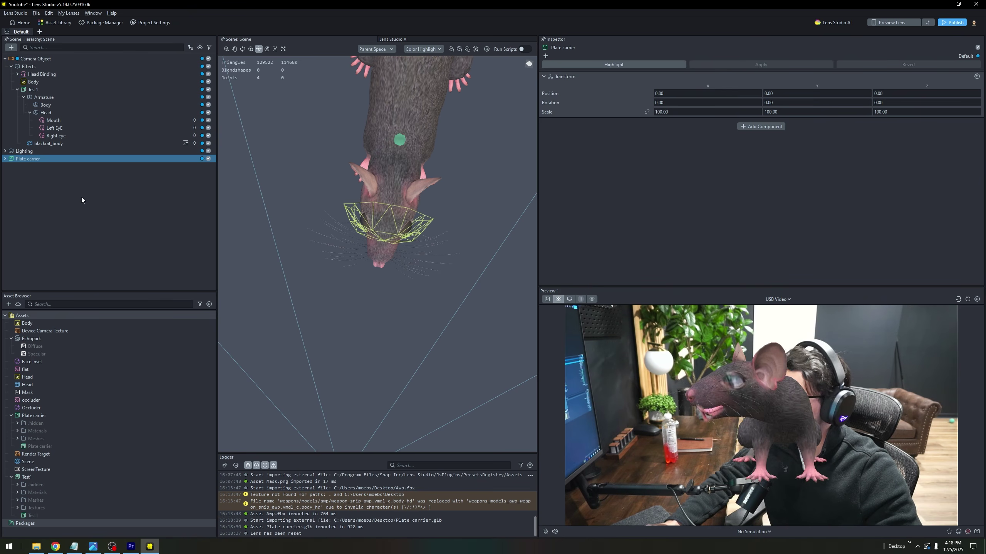
- Set the Plate carrier's linked scale to 10 and nest it under the Body bone of Test1's Armature
scroll(443, 245, down, 3)
scroll(414, 189, up, 6)
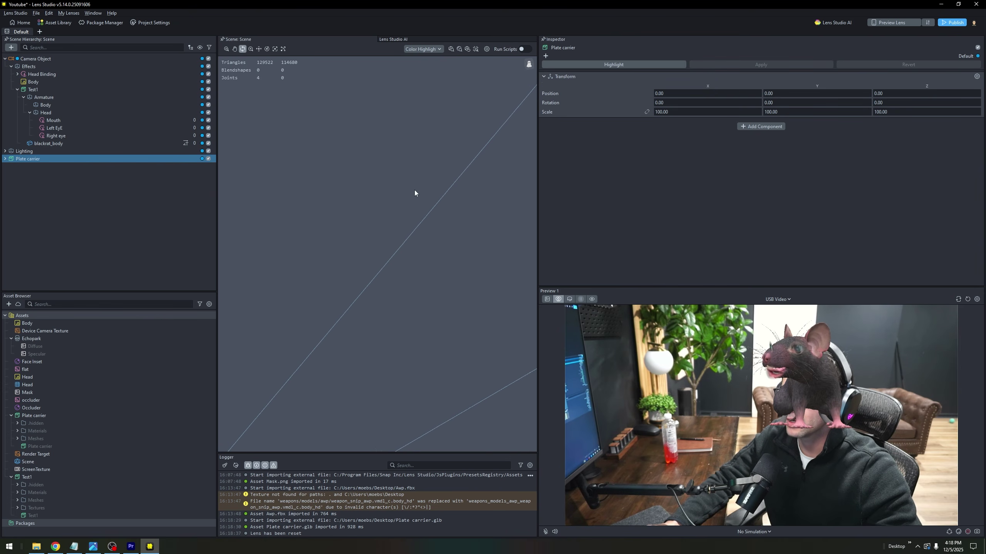
scroll(406, 247, down, 5)
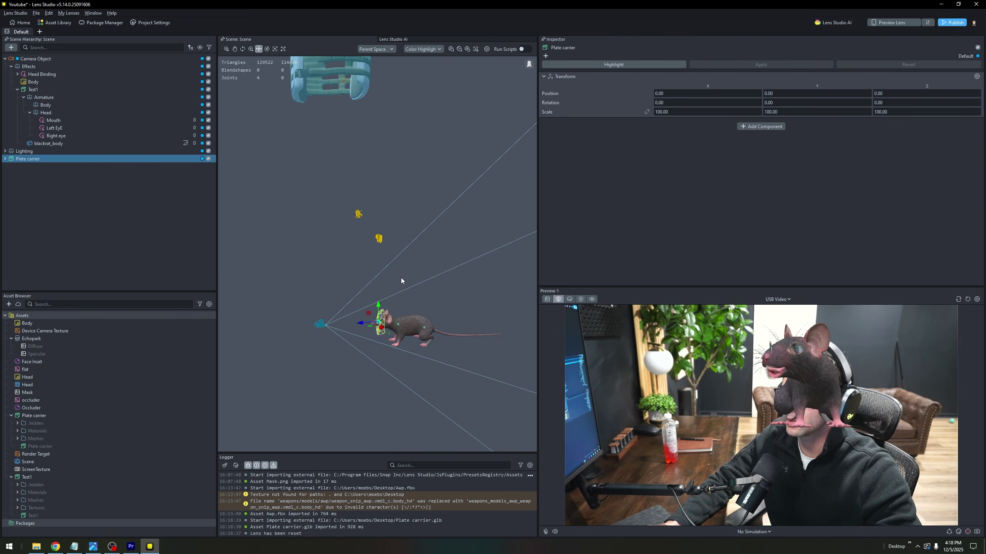
scroll(379, 245, down, 2)
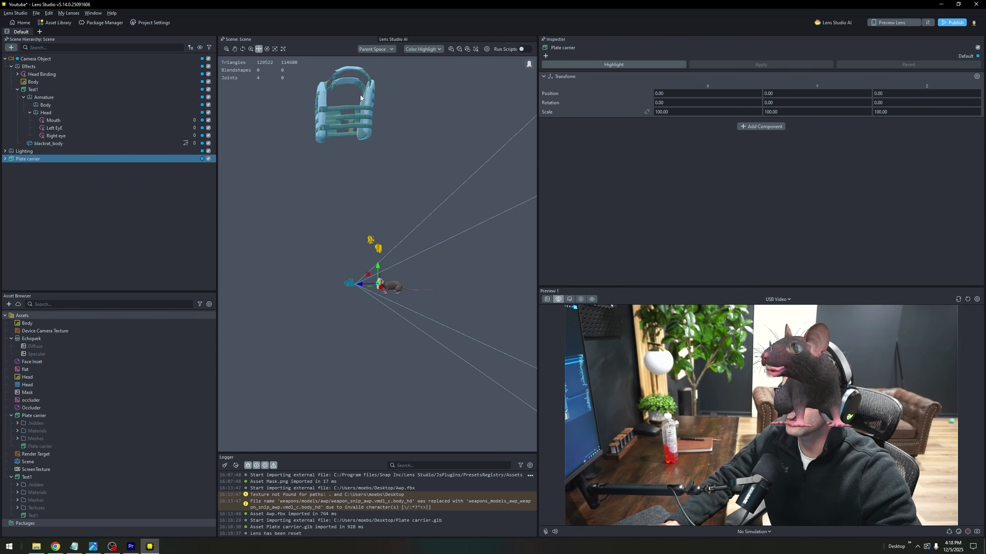
double_click(24, 159)
click(647, 112)
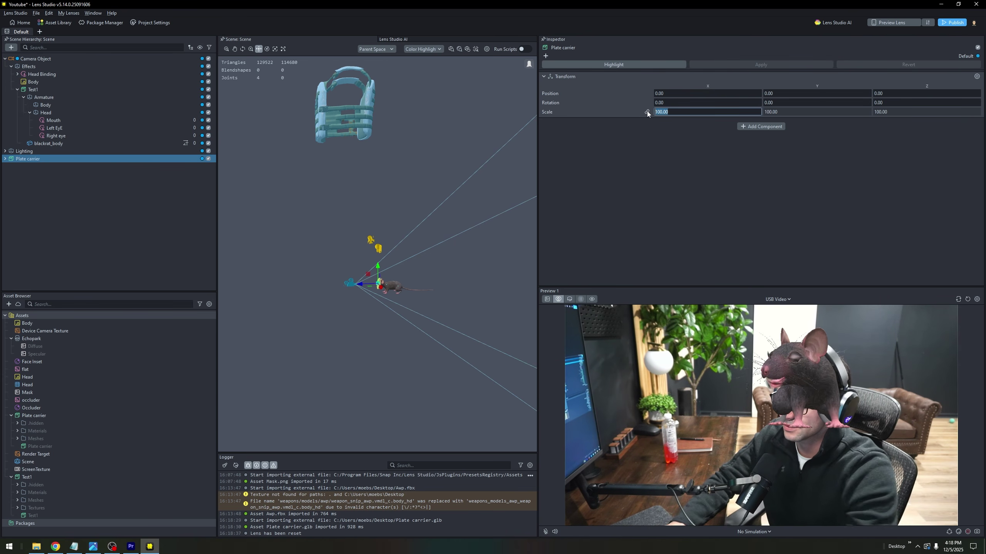
text(10)
key(Return)
key(f)
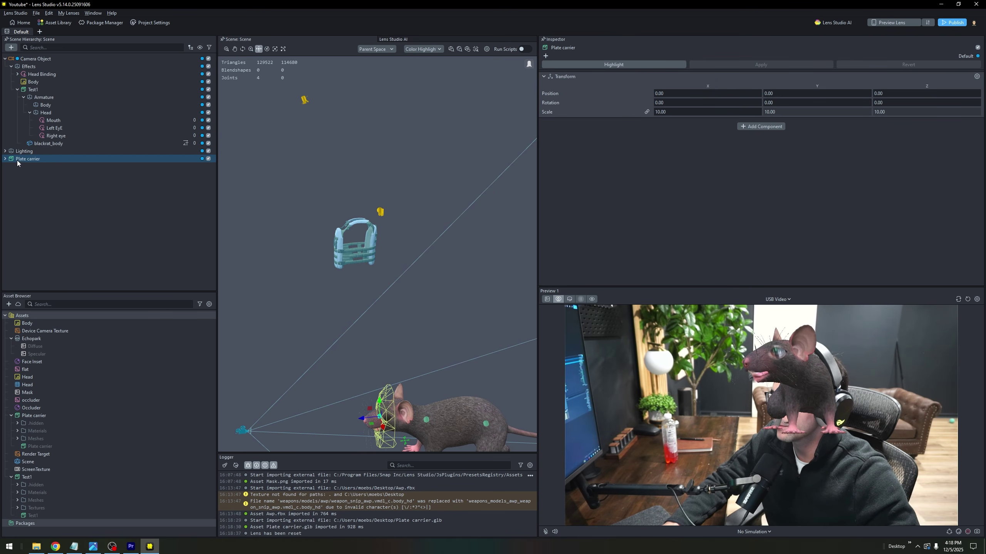
drag(17, 162, 44, 105)
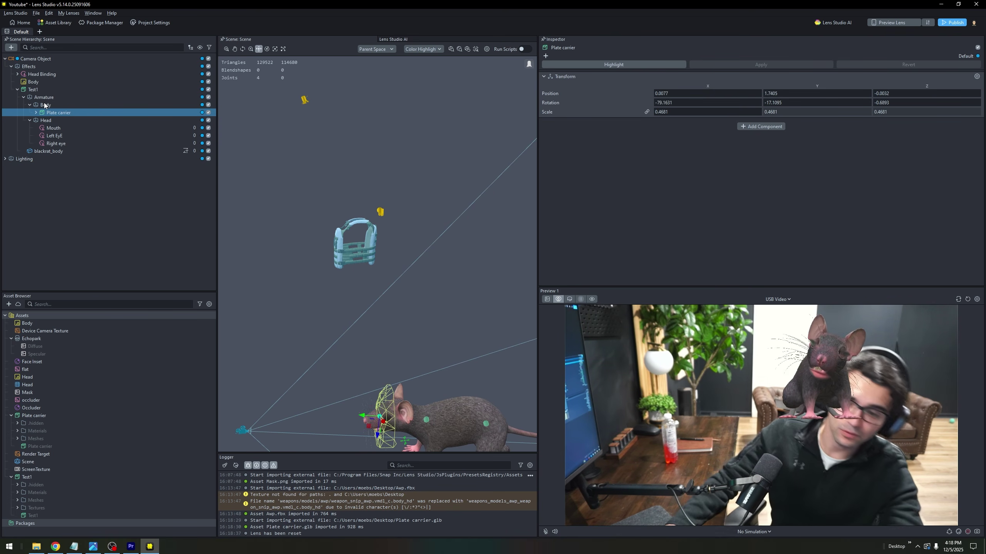
- Scale the Plate carrier to 0.30 on all axes and move and rotate it to fit around the rat's torso
alt+drag(295, 317, 315, 282)
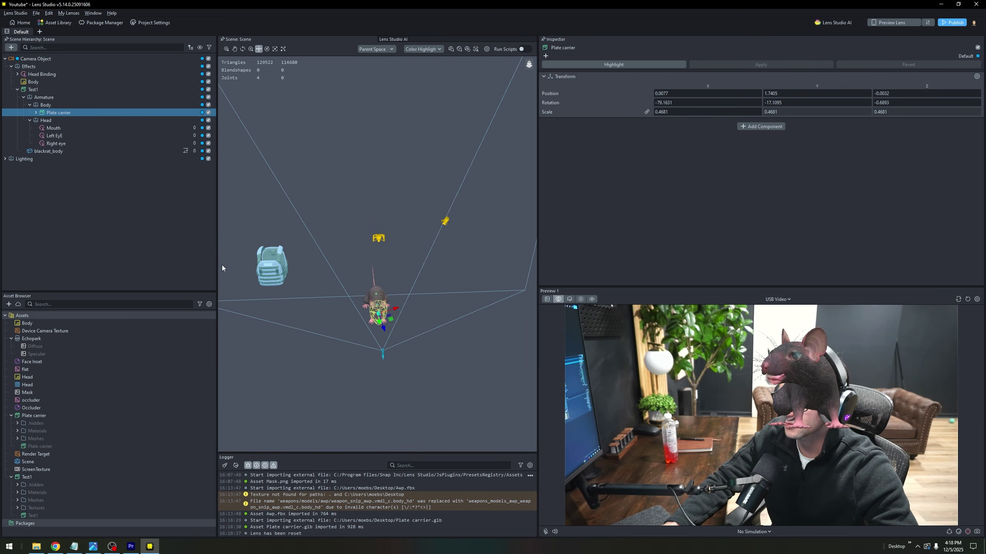
drag(397, 310, 362, 324)
scroll(485, 369, up, 3)
scroll(393, 396, down, 3)
alt+drag(392, 396, 368, 360)
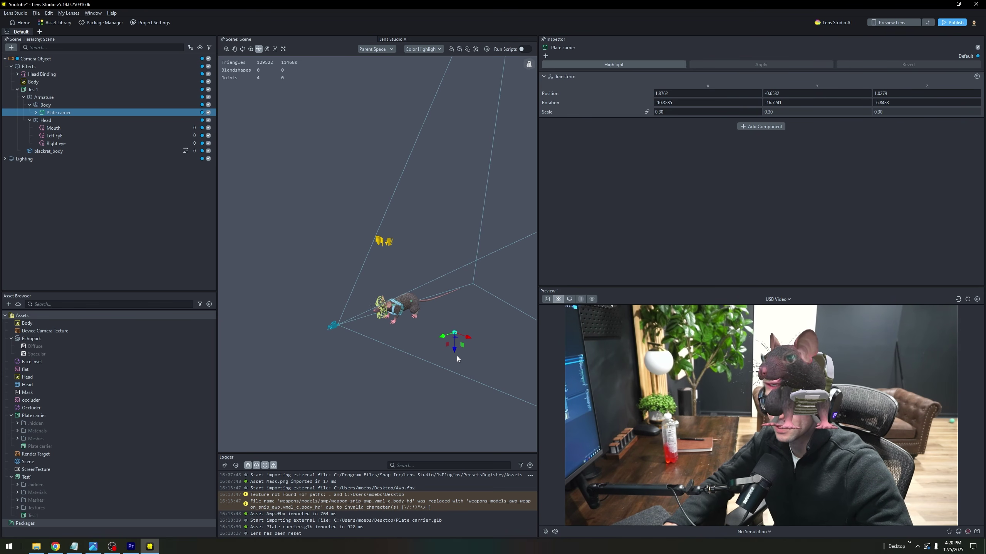
drag(469, 342, 465, 342)
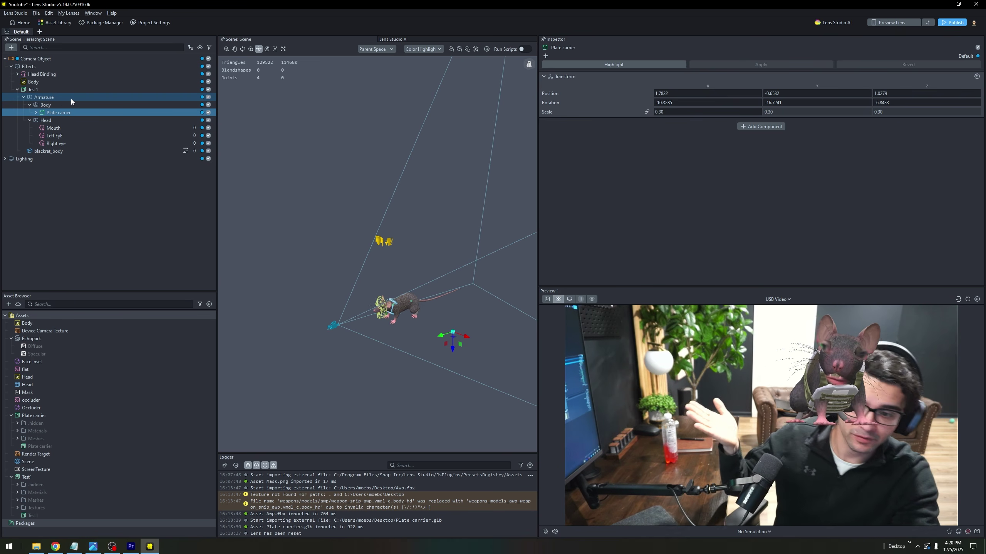
- Try nesting the Plate carrier under the Head bone, and move it back under the Body bone
drag(52, 114, 48, 120)
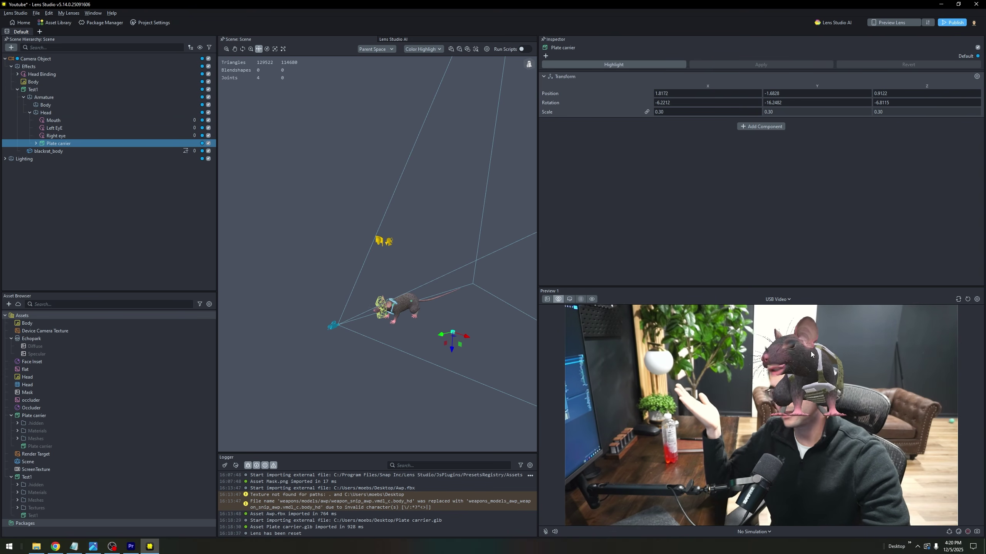
drag(52, 144, 45, 111)
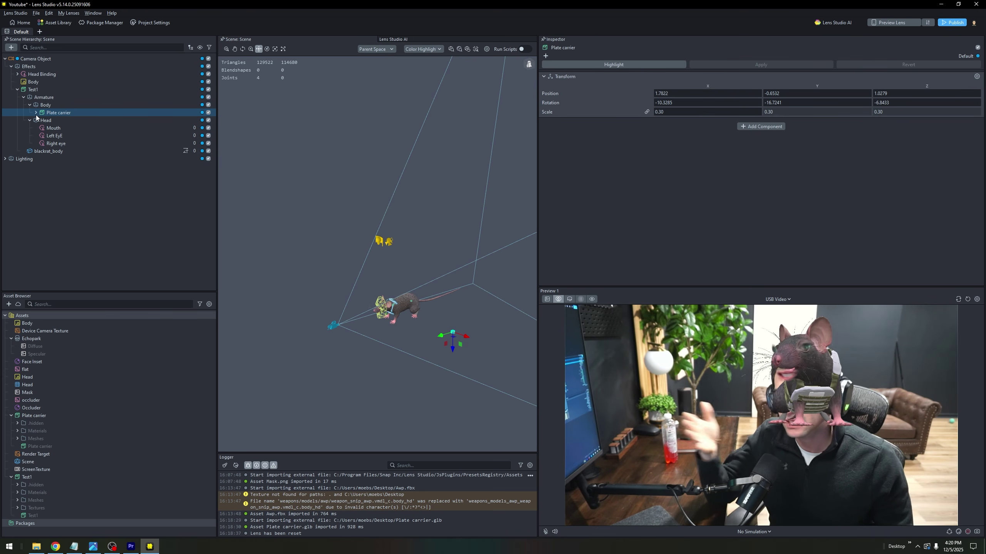
- Disable the whole Test1 rat object in the scene hierarchy
click(35, 115)
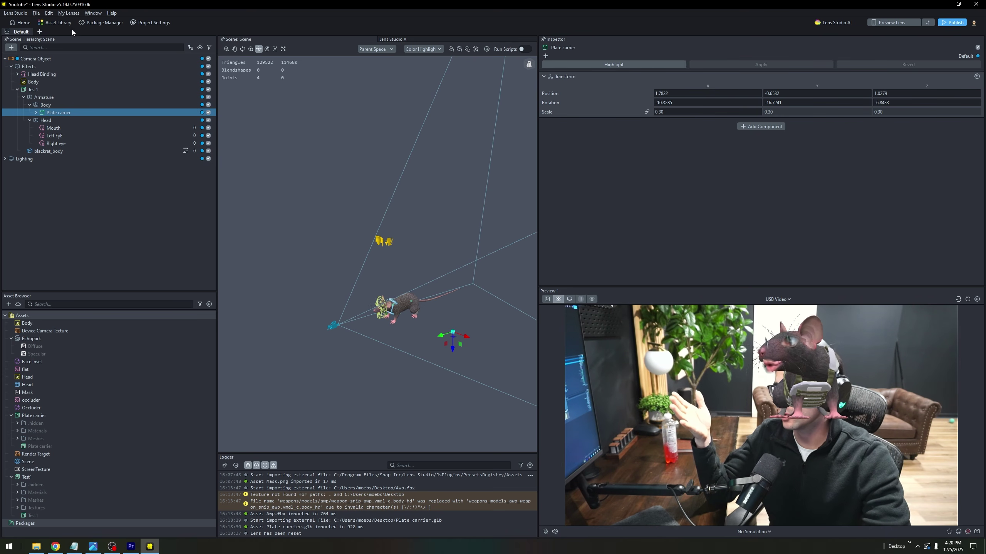
click(208, 89)
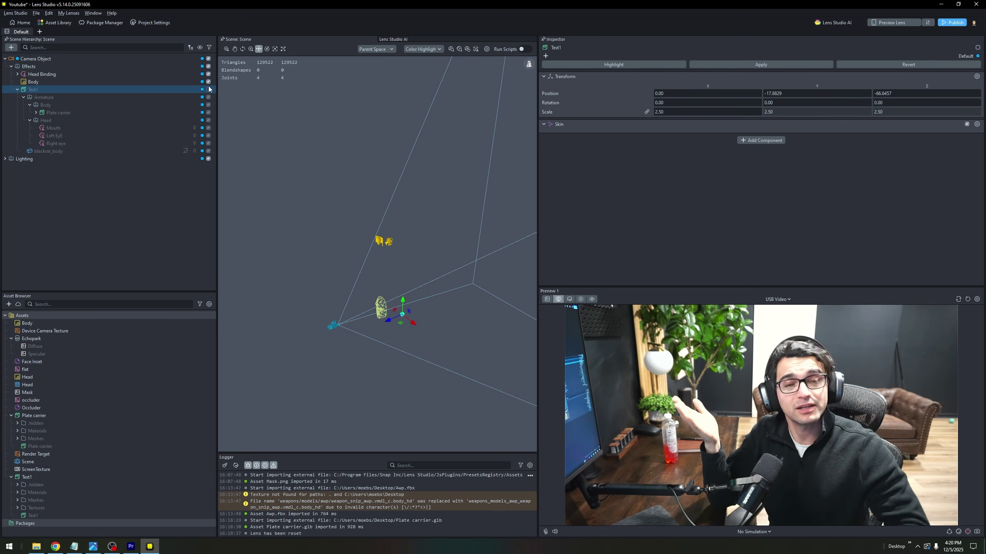